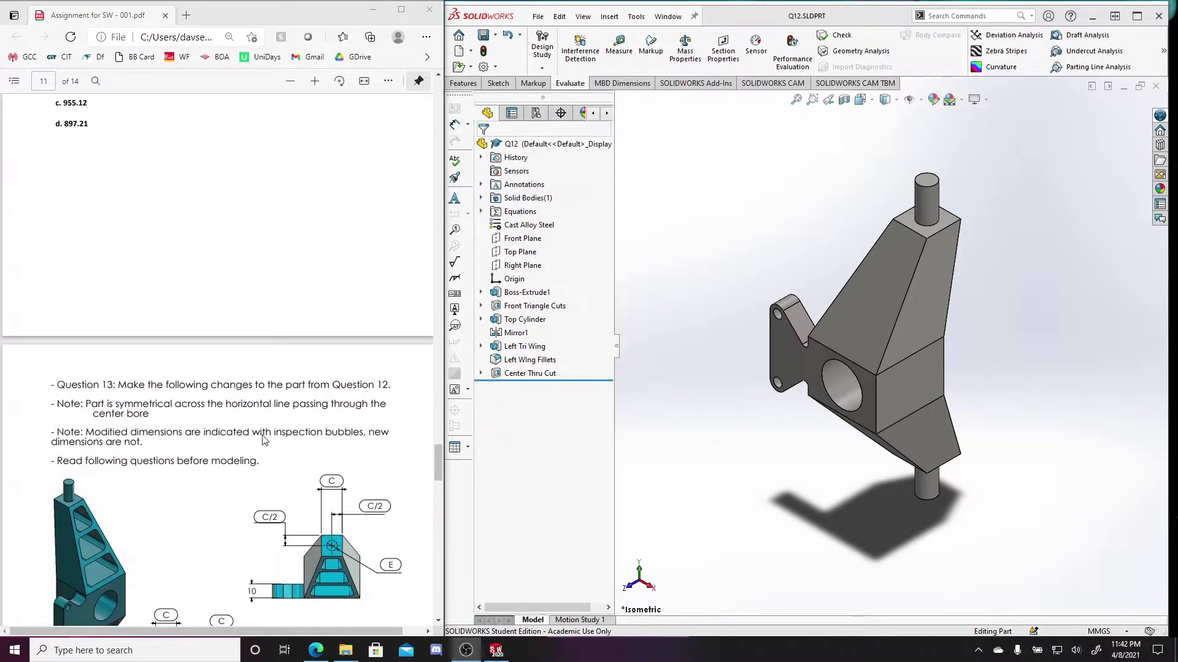
Scroll the PDF to Question 13 and save the part as a copy named Q13
scroll(261, 441, "down", 4)
scroll(259, 442, "down", 1)
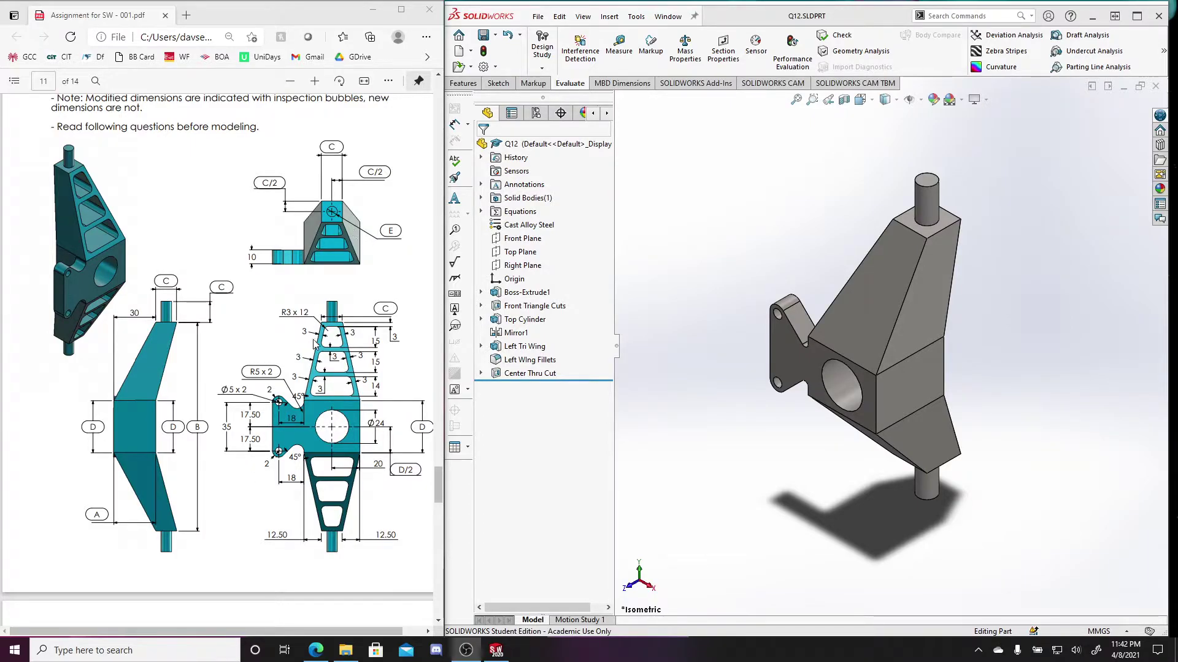
scroll(273, 359, "down", 2)
scroll(270, 362, "down", 4)
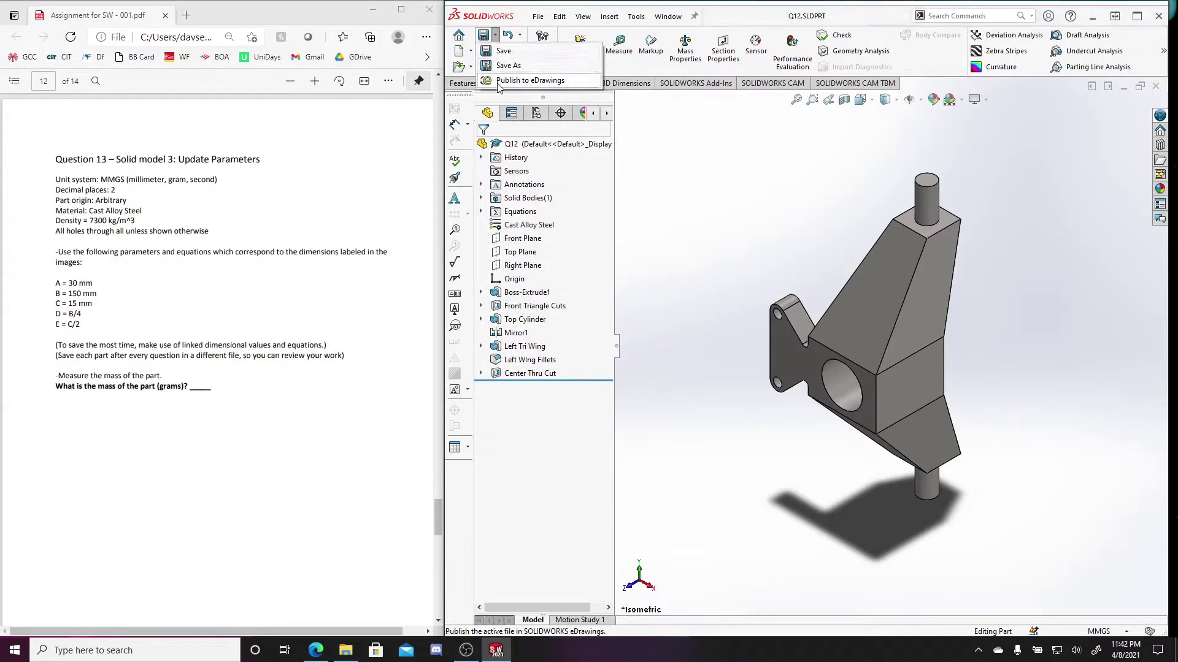
left_click(558, 307)
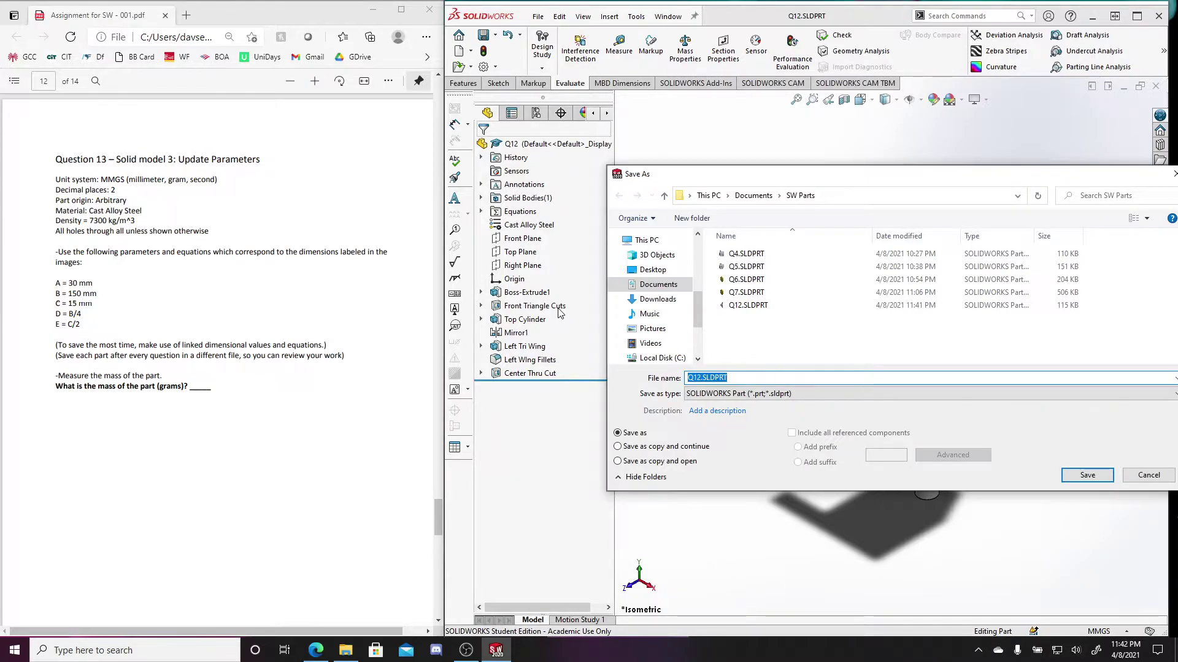
type("Q13")
key("Return")
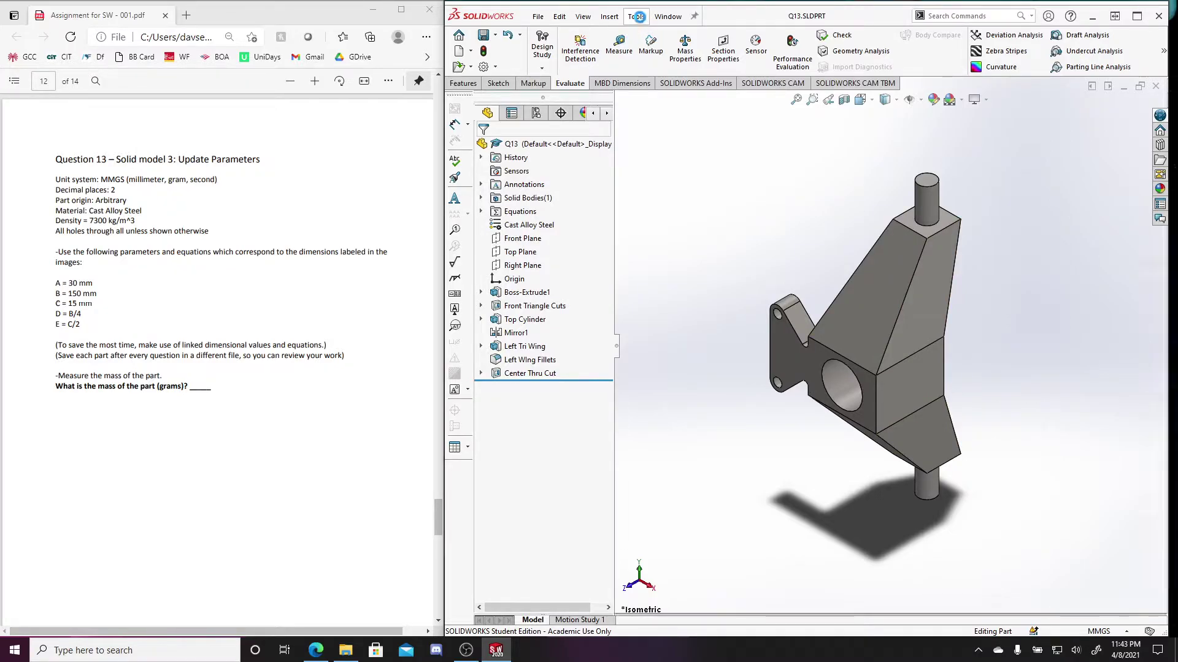
Open the Equations editor and change global variable A from 40 to 30
left_click(636, 17)
left_click(667, 17)
left_click(636, 16)
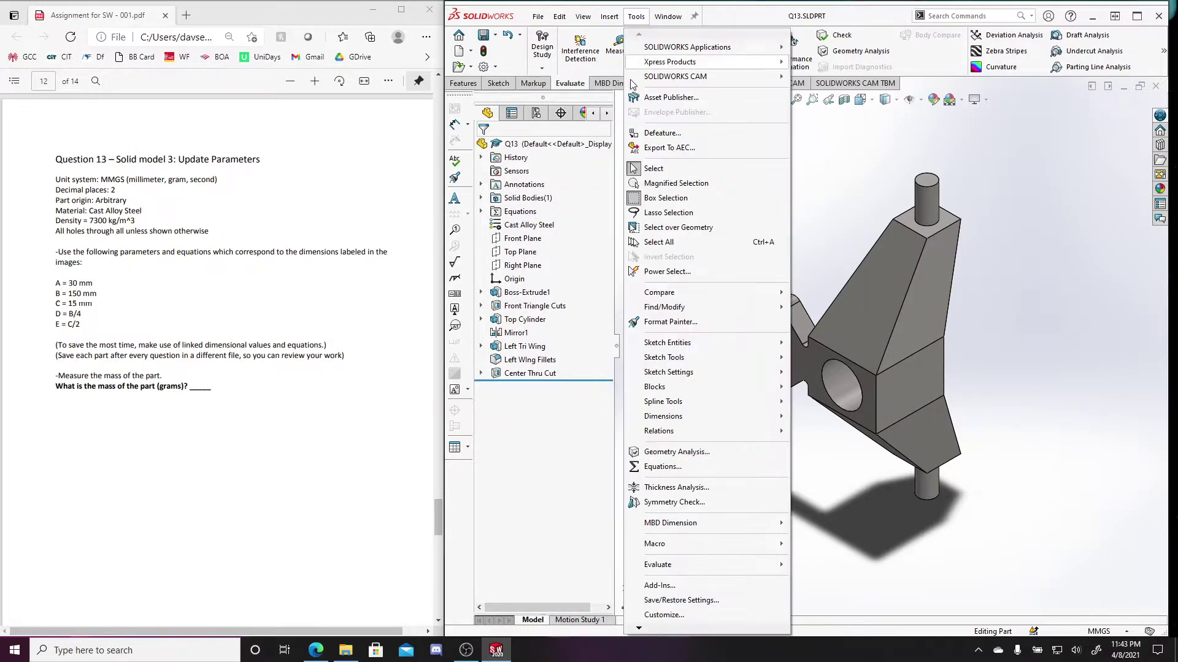
left_click(662, 467)
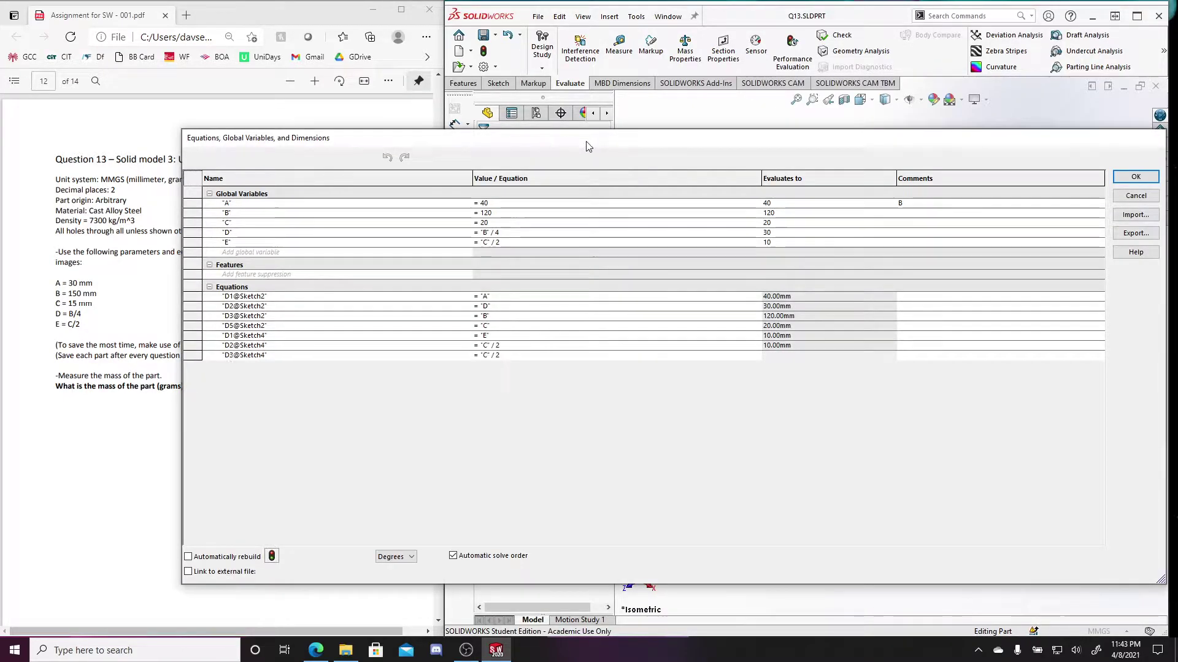
left_click_drag(534, 144, 640, 139)
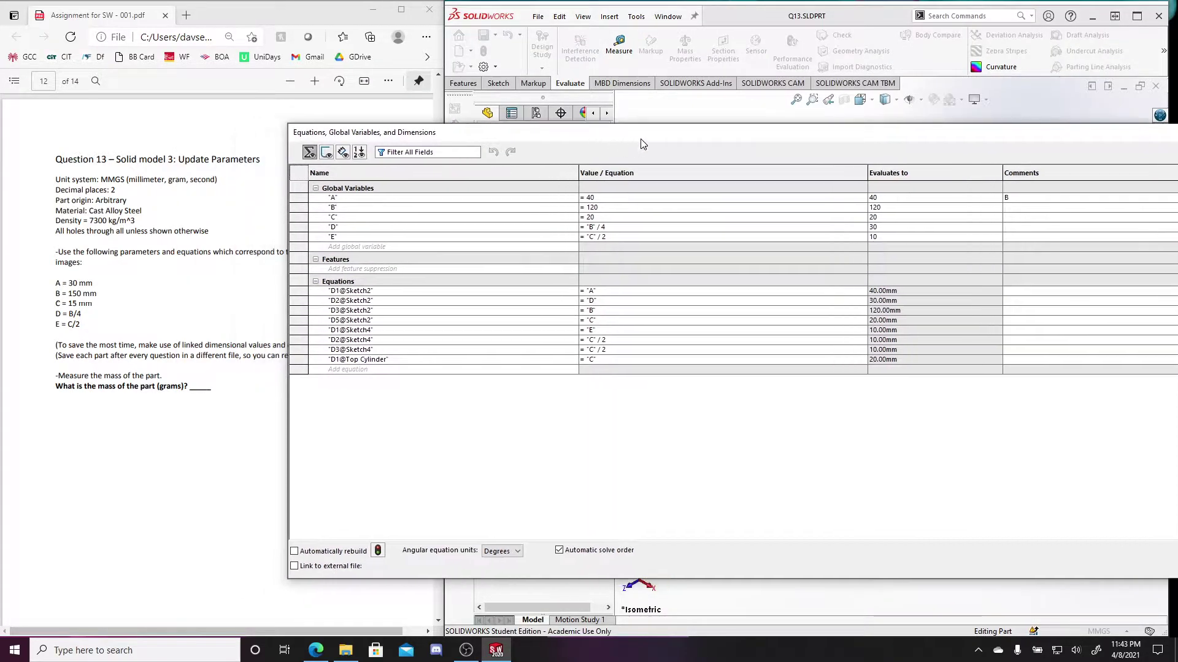
left_click(638, 197)
key("BackSpace")
key("BackSpace")
type("30")
key("Return")
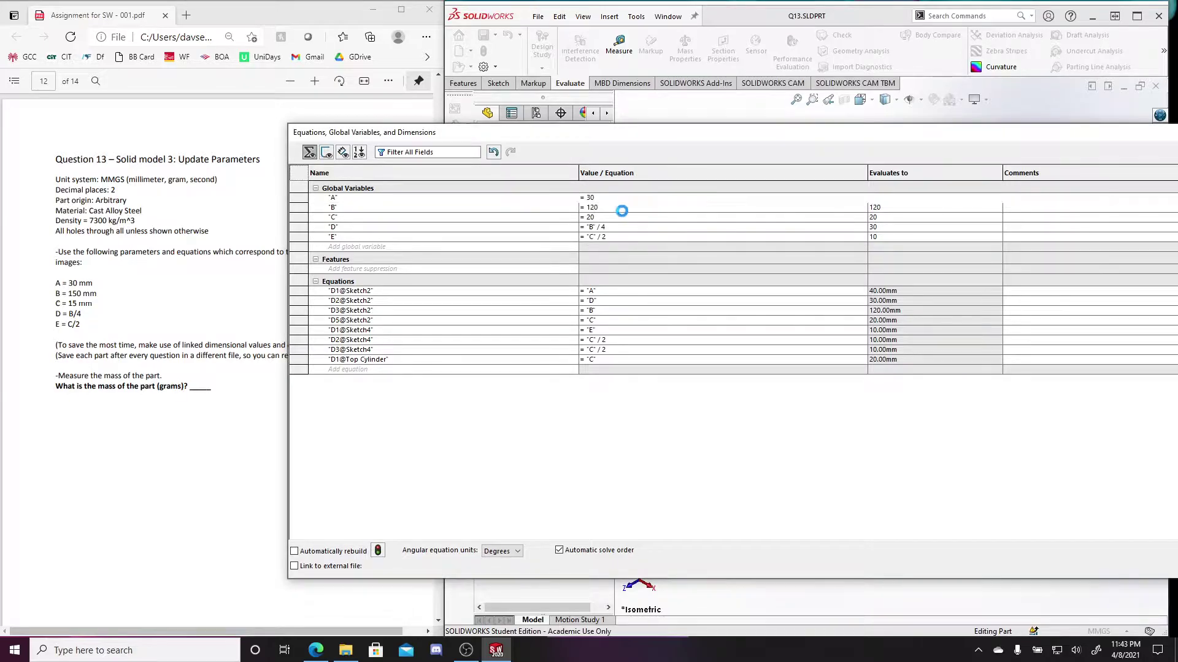
Set B to 150 and C to 15, then apply the equations
left_click(625, 210)
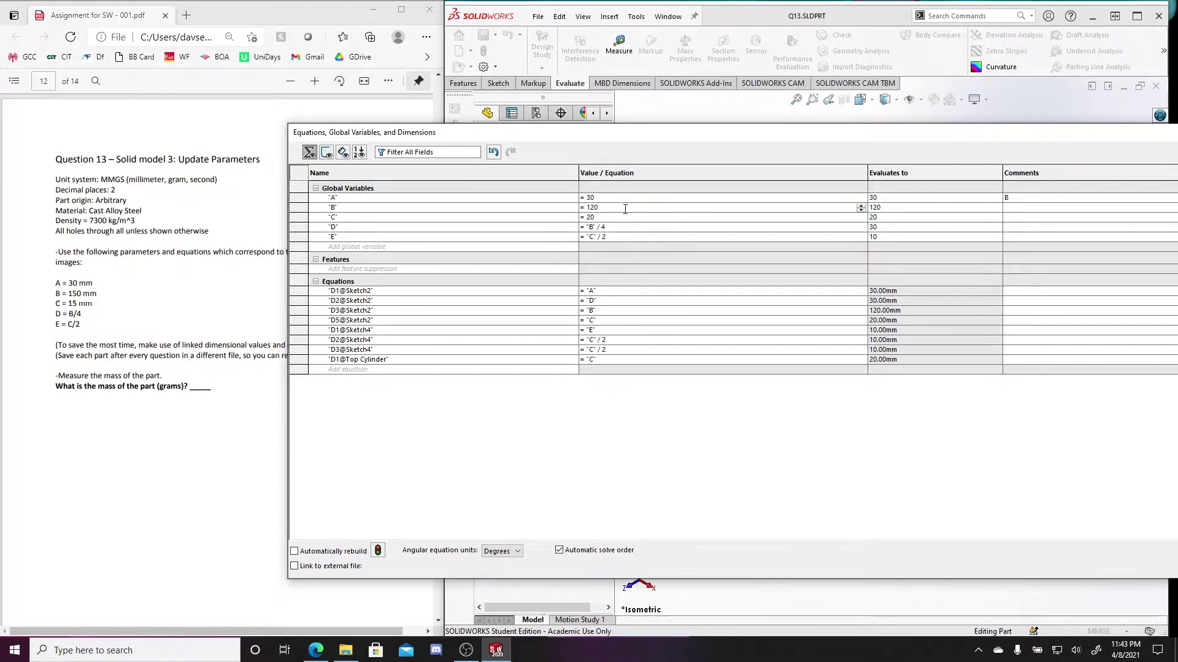
key("BackSpace")
key("BackSpace")
type("50")
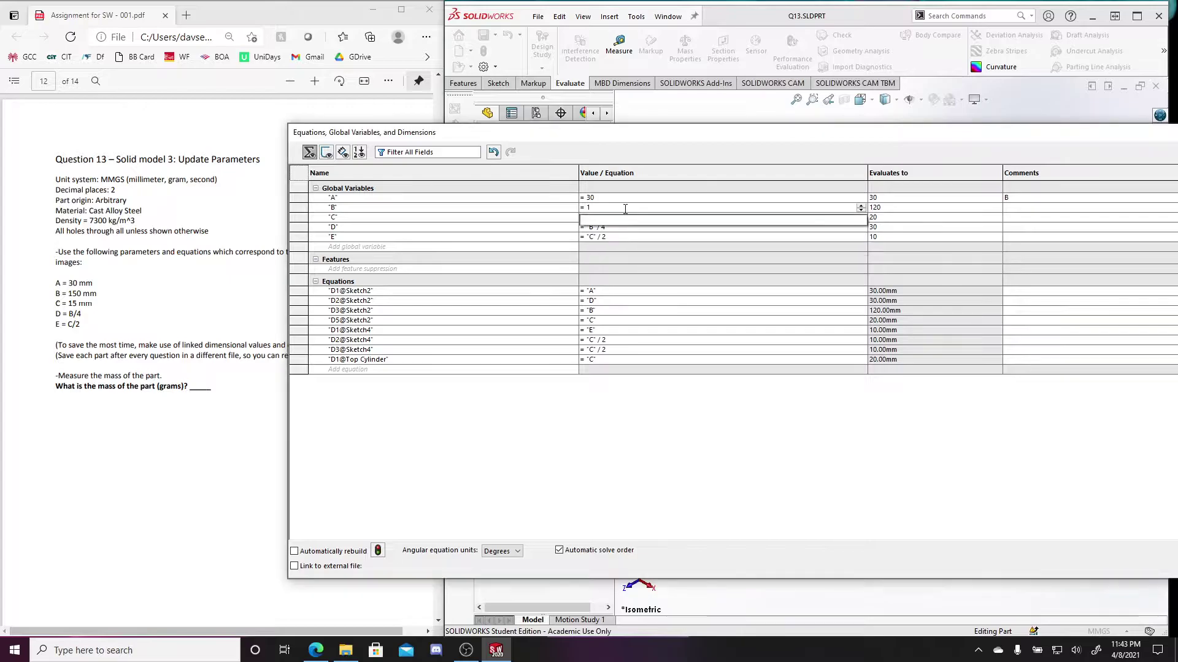
key("Return")
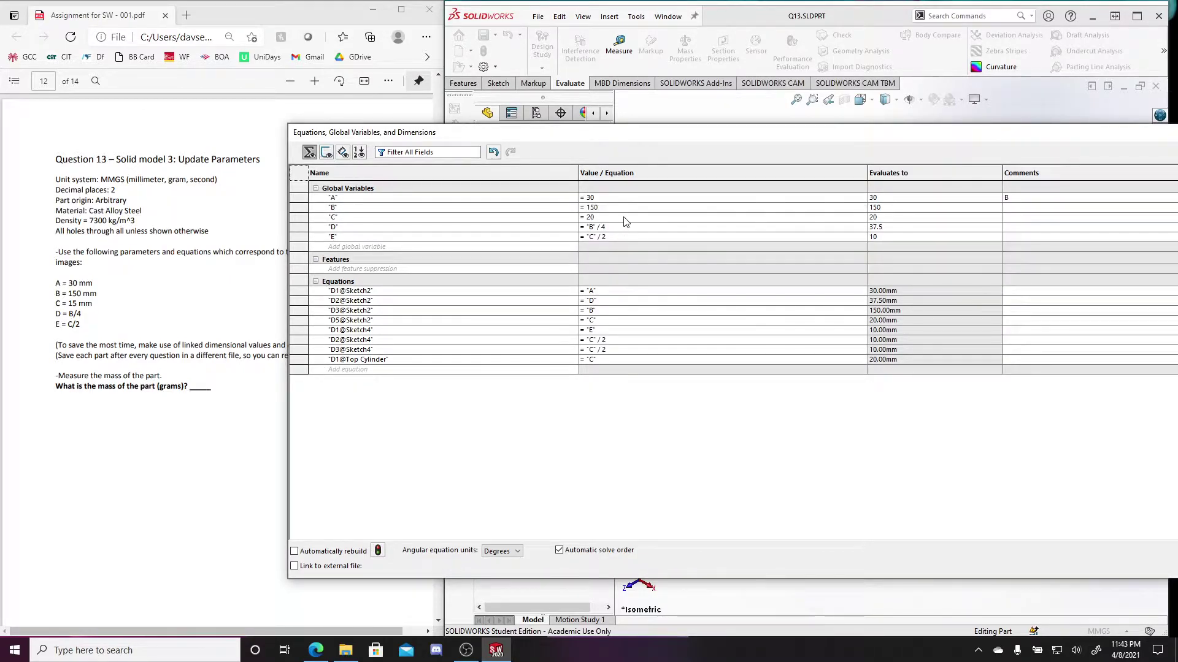
left_click(623, 218)
key("BackSpace")
key("BackSpace")
type("15")
key("Return")
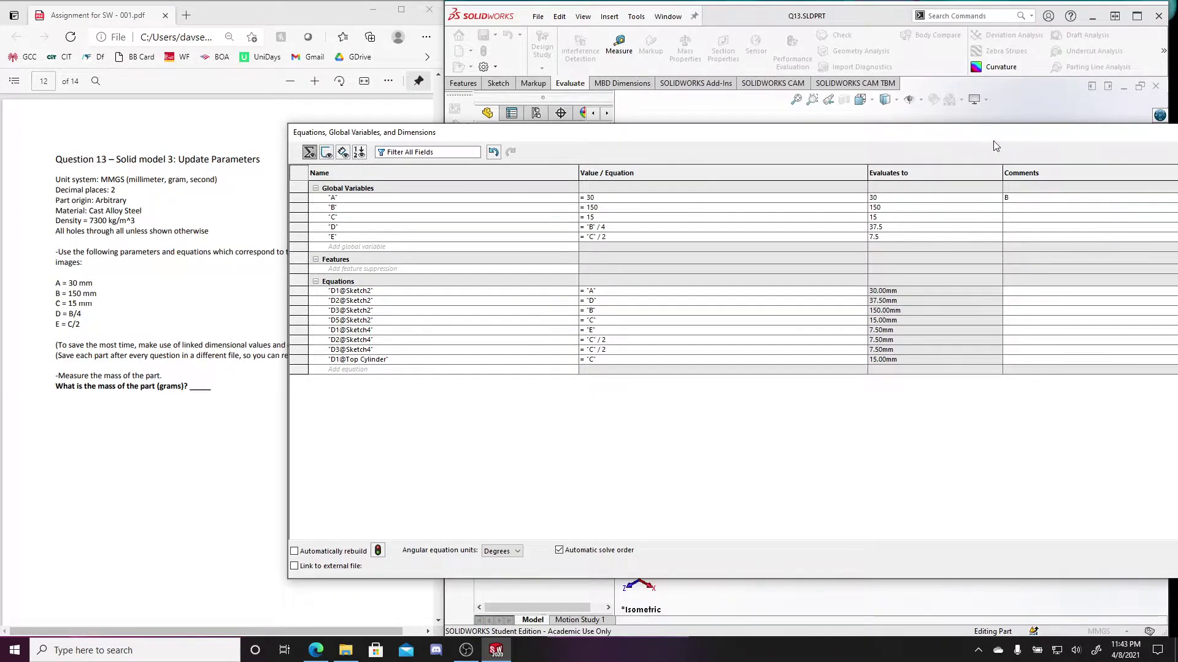
left_click_drag(995, 146, 768, 159)
left_click(1026, 184)
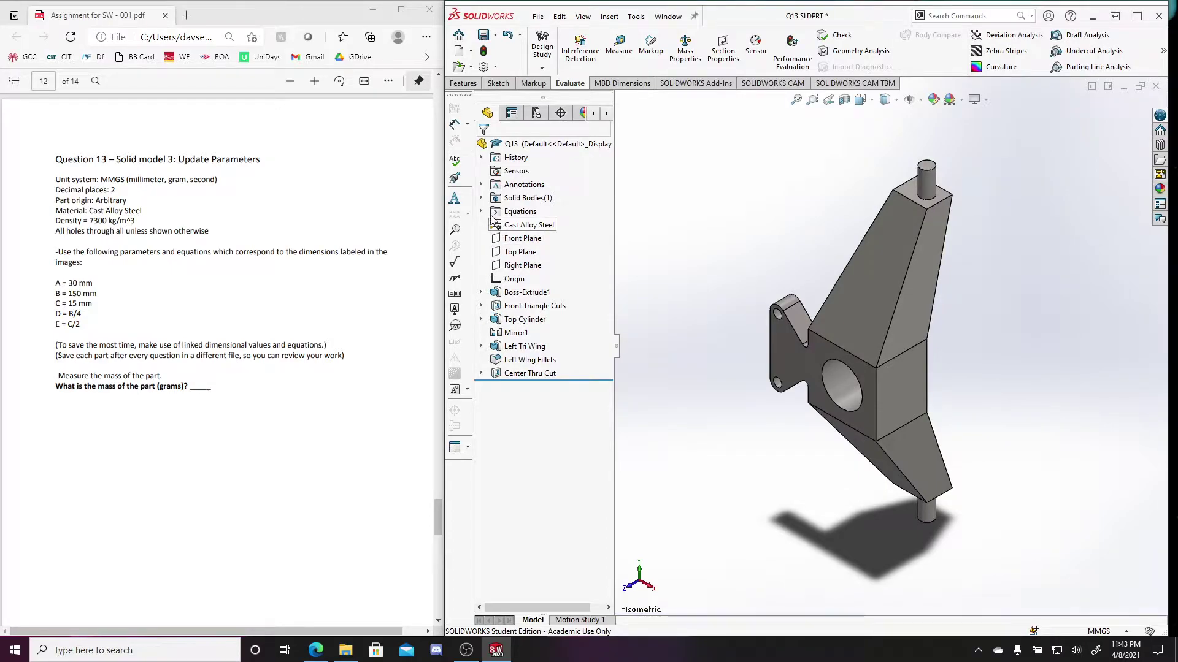
Check the Equations folder values A=30, B=150, C=15, D=37.5, E=7.5, then scroll back to the drawing
left_click(481, 212)
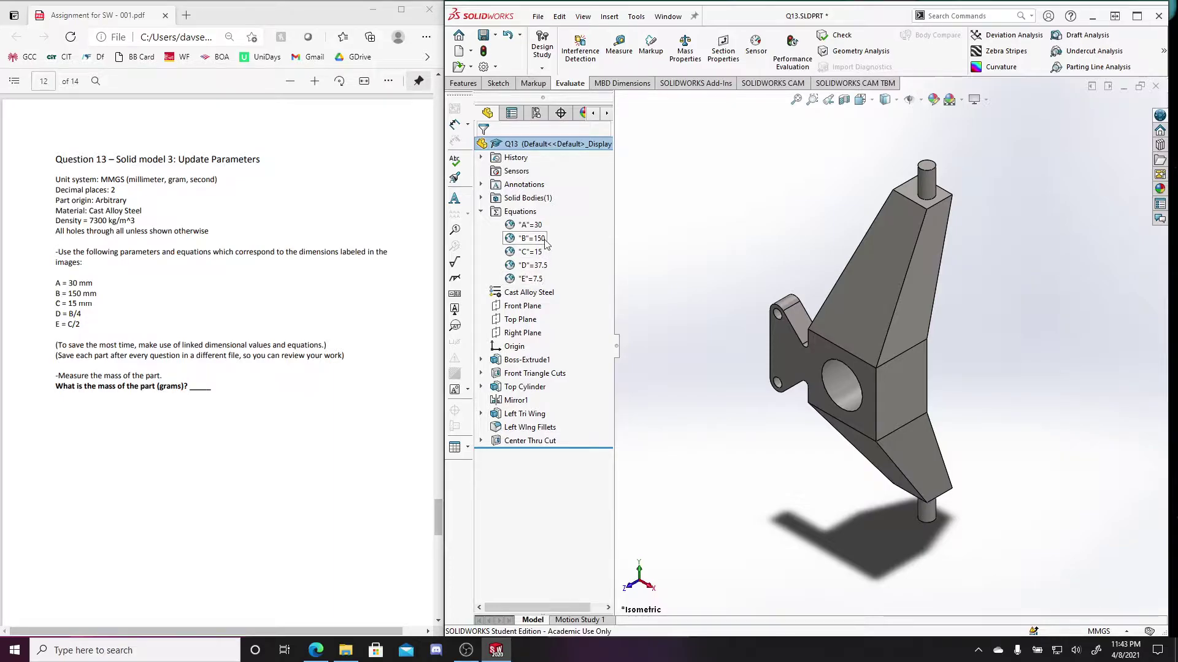
left_click(482, 212)
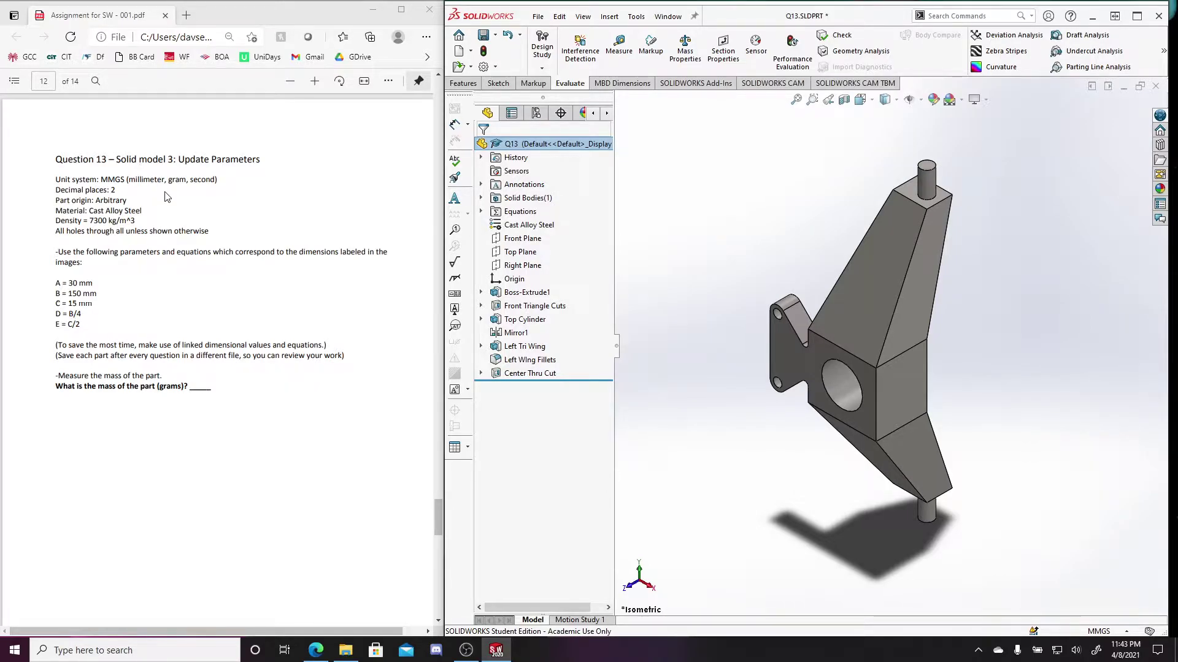
scroll(391, 368, "up", 8)
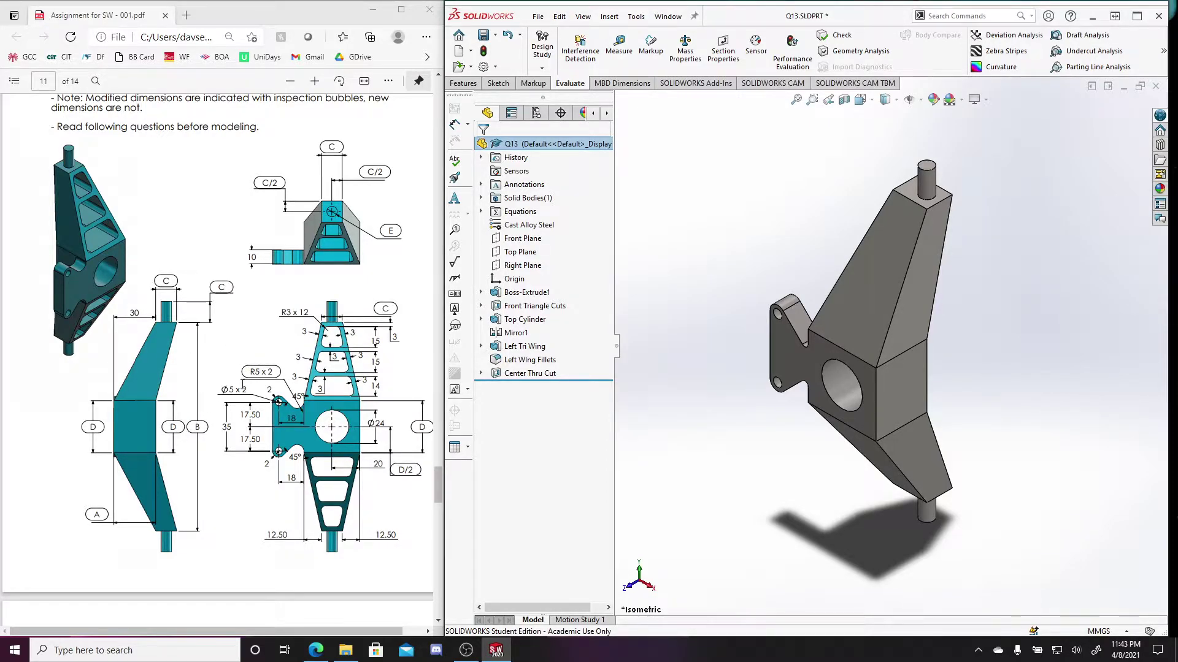
Change the Left Wing Fillets radius from 2 mm to 5 mm
left_click(499, 368)
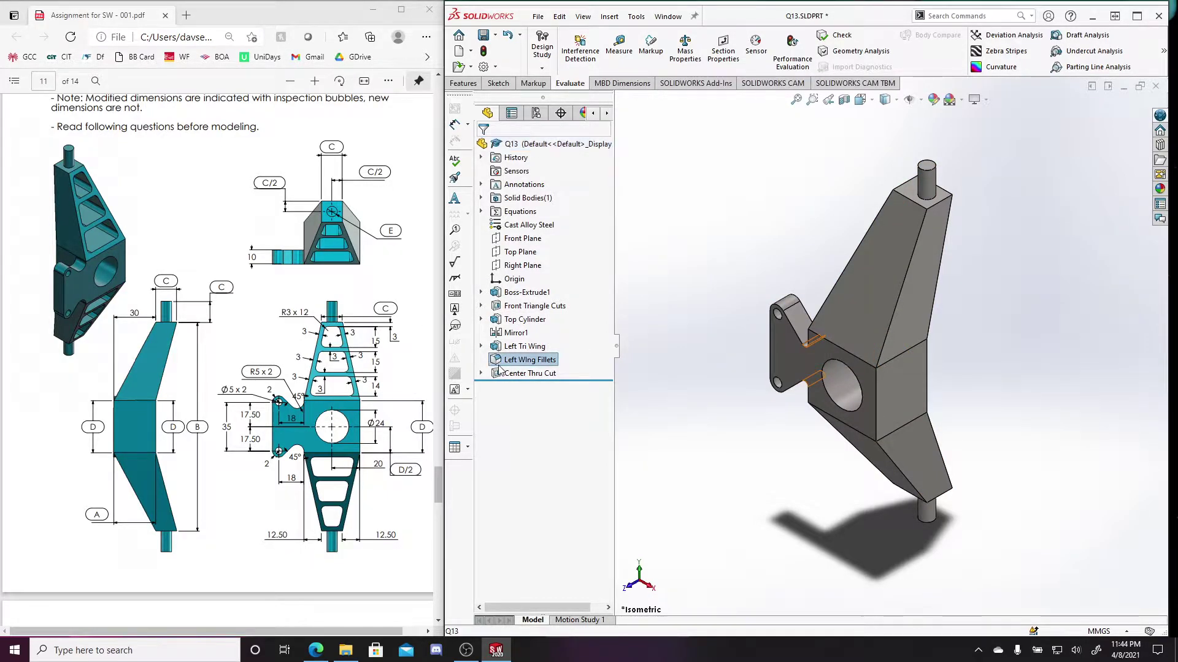
left_click(513, 325)
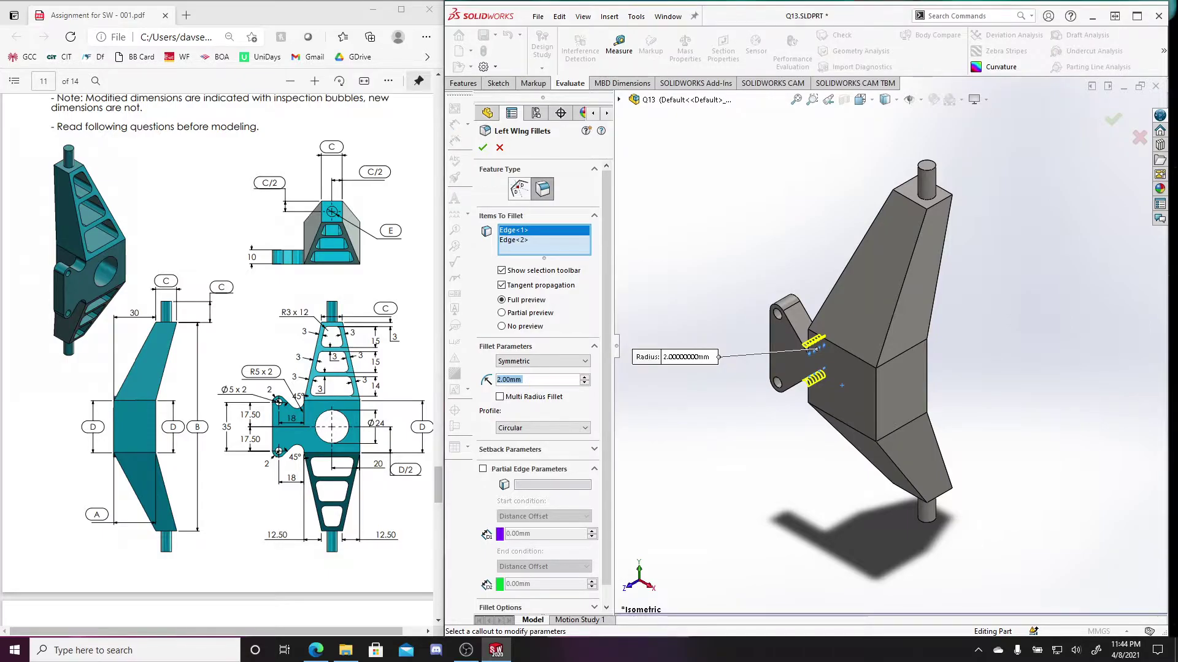
type("5")
key("Return")
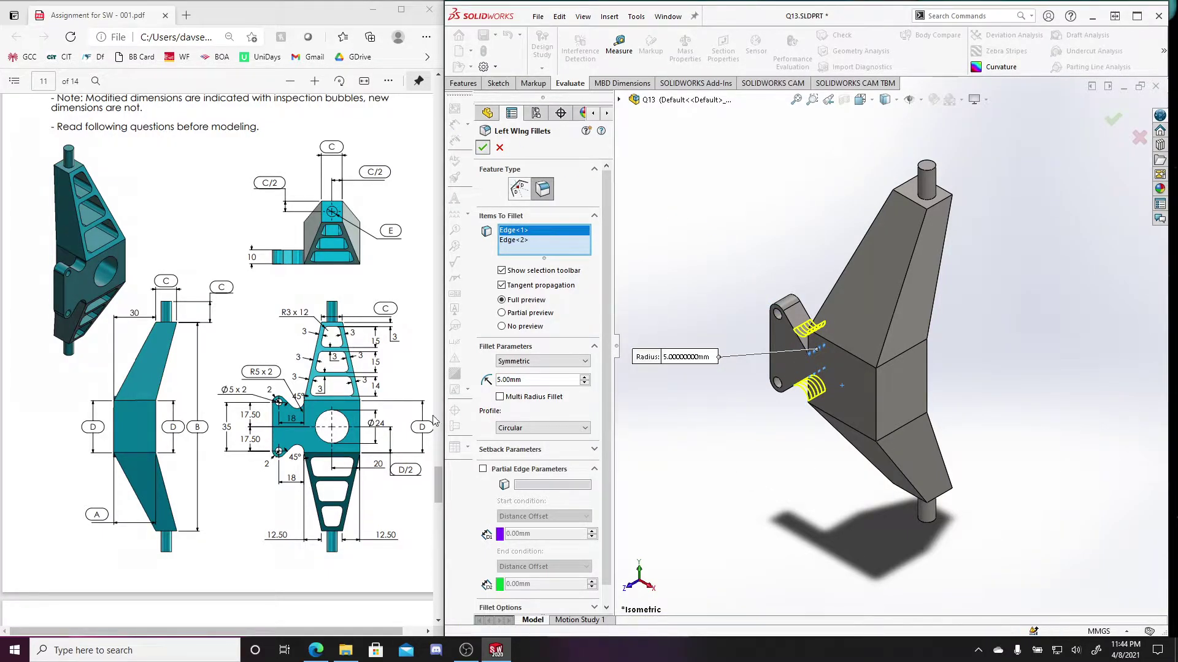
key("Return")
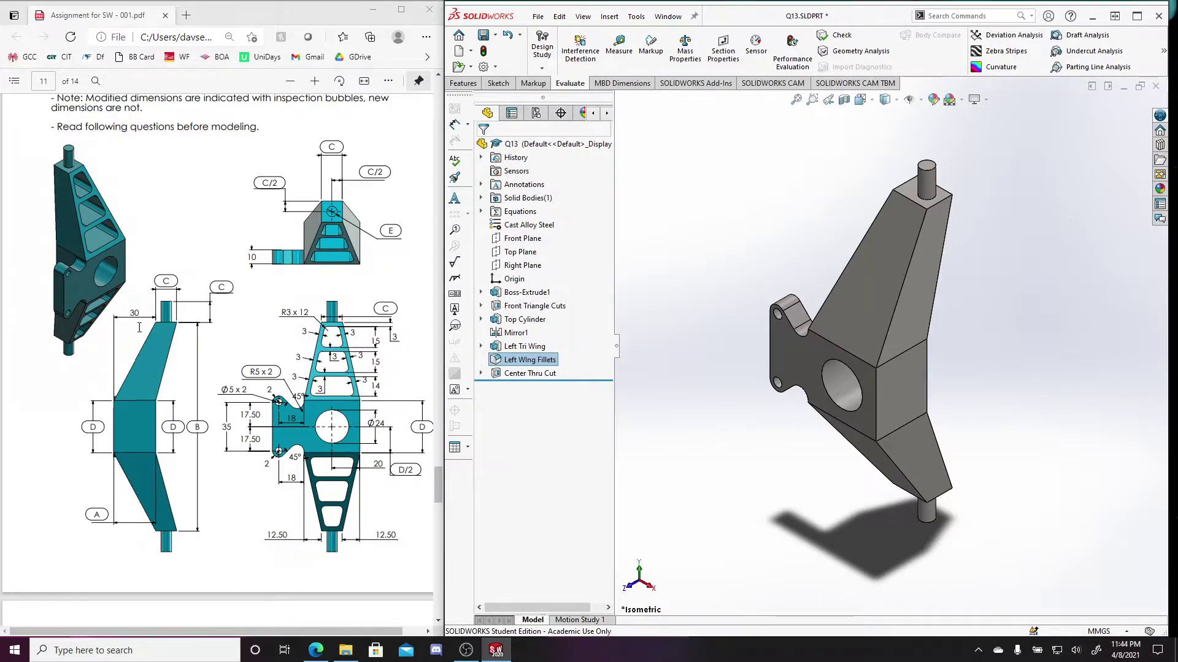
Open the Boss-Extrude1 sketch for editing and view it face-on
left_click(1042, 374)
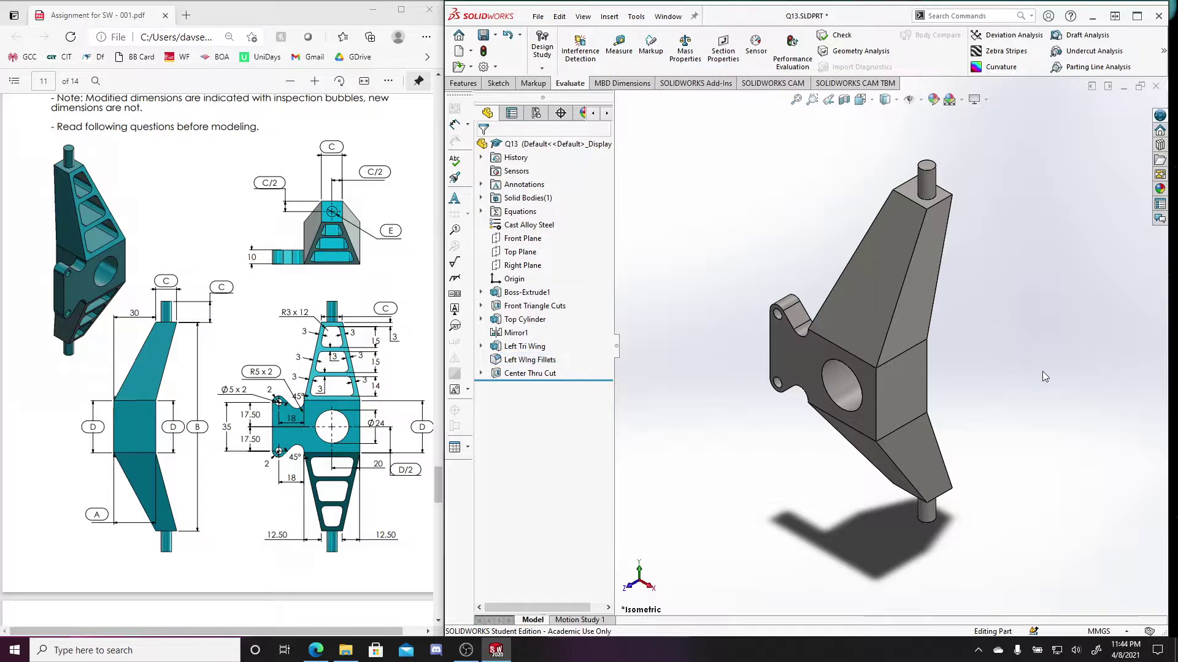
scroll(391, 417, "up", 15)
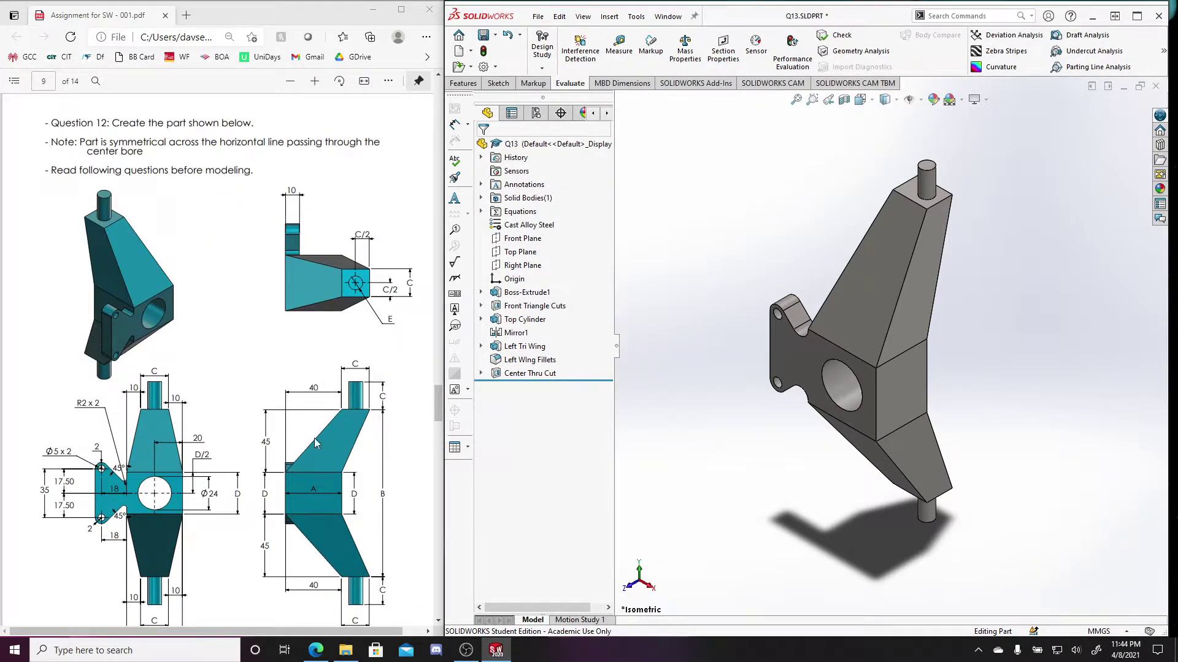
scroll(314, 438, "down", 15)
scroll(310, 419, "down", 3)
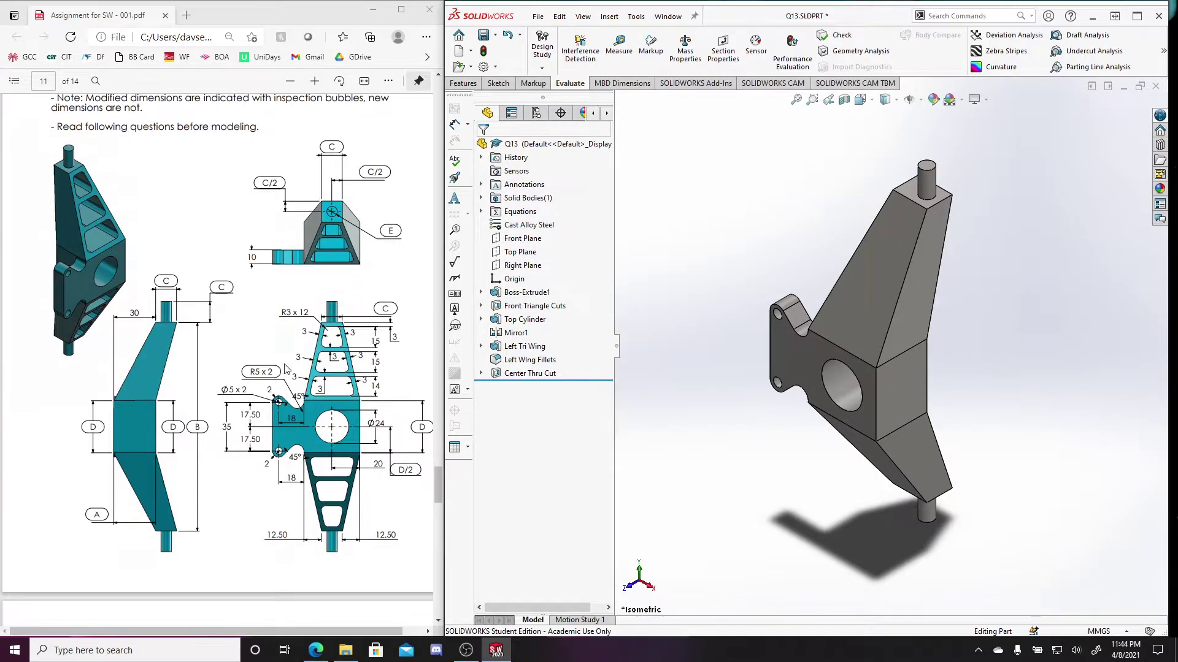
left_click(526, 293)
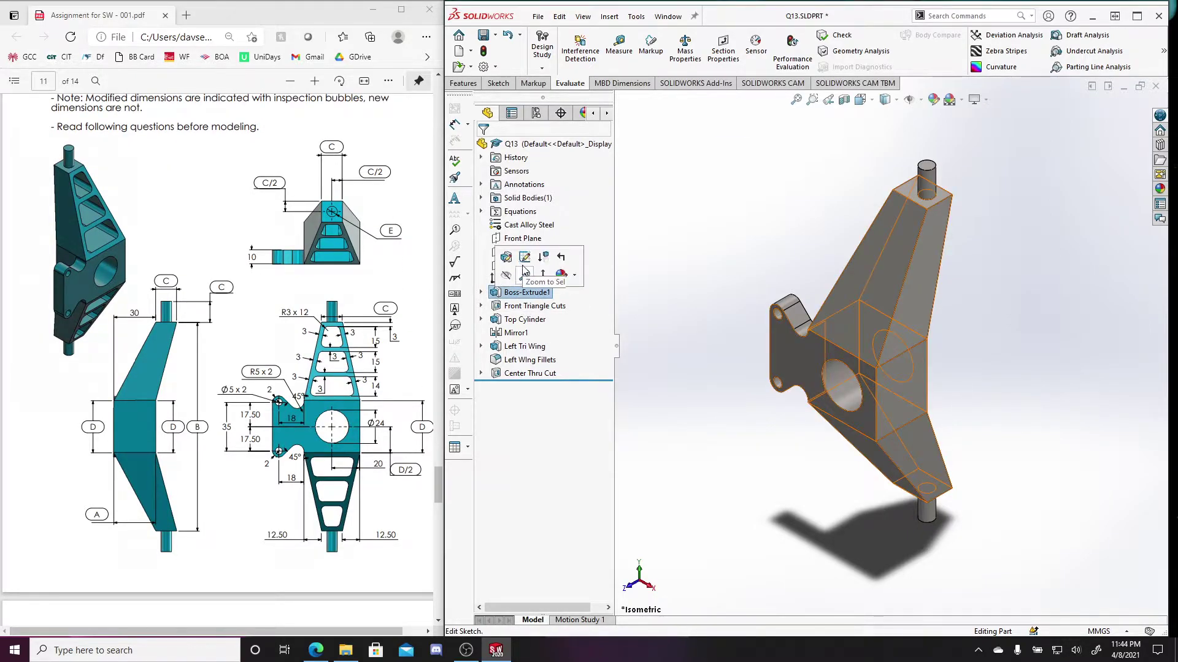
left_click(525, 259)
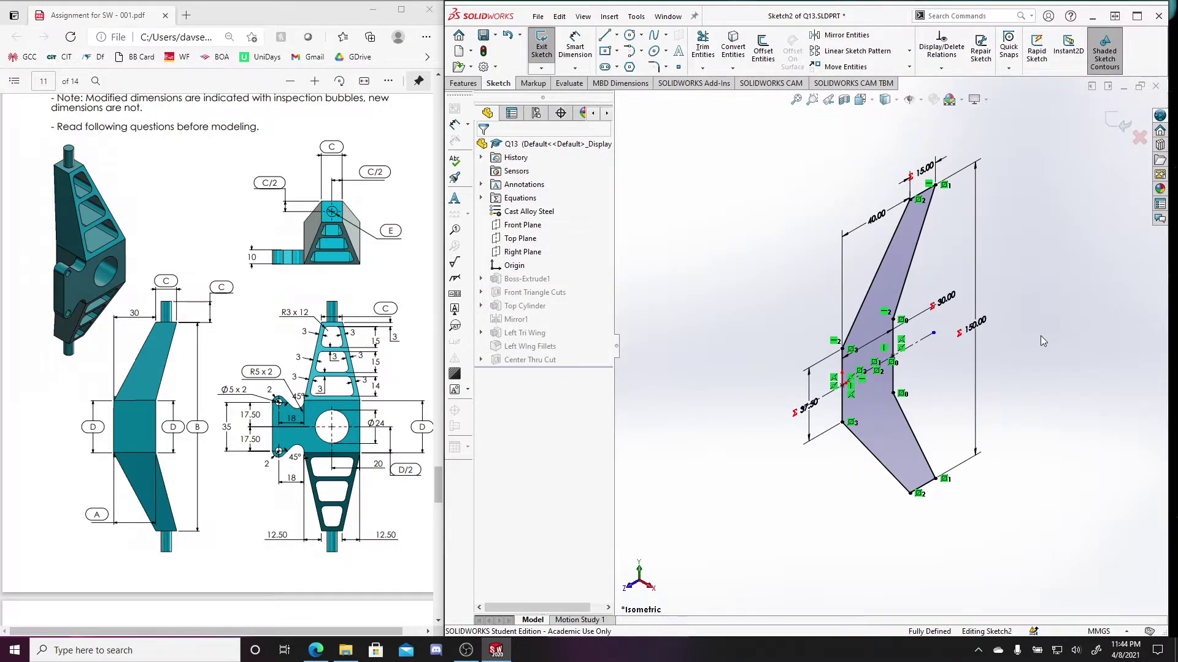
key("ctrl+8")
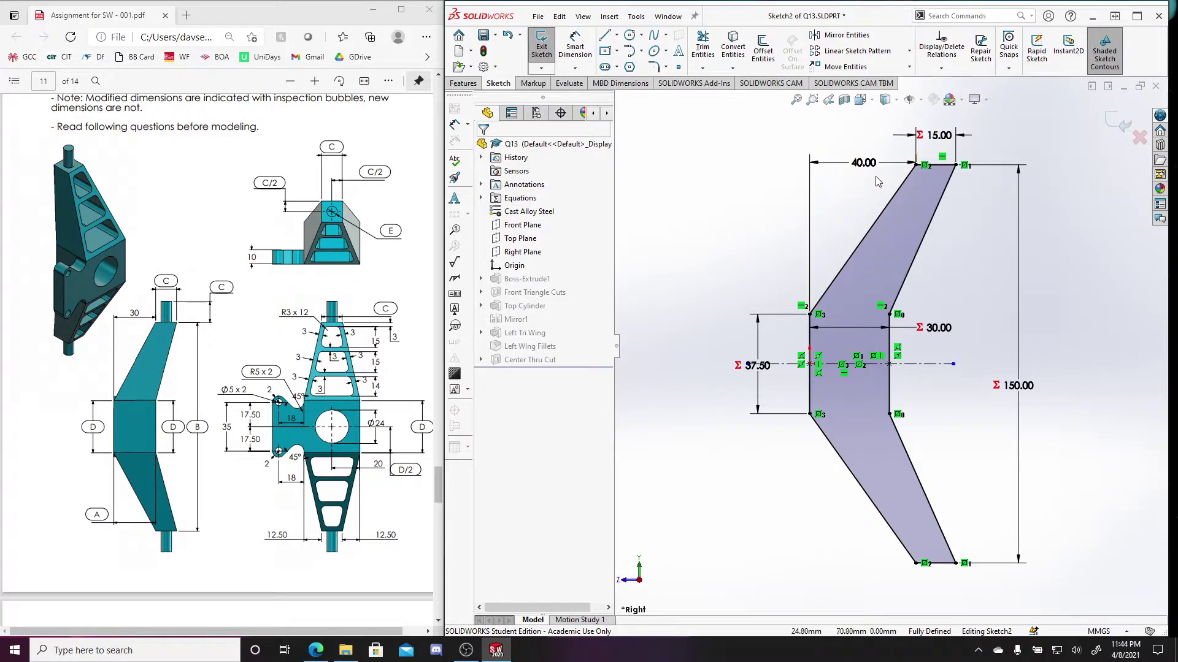
Set the sketch dimension to 40, exit to rebuild the part, and show it isometric
left_click(864, 163)
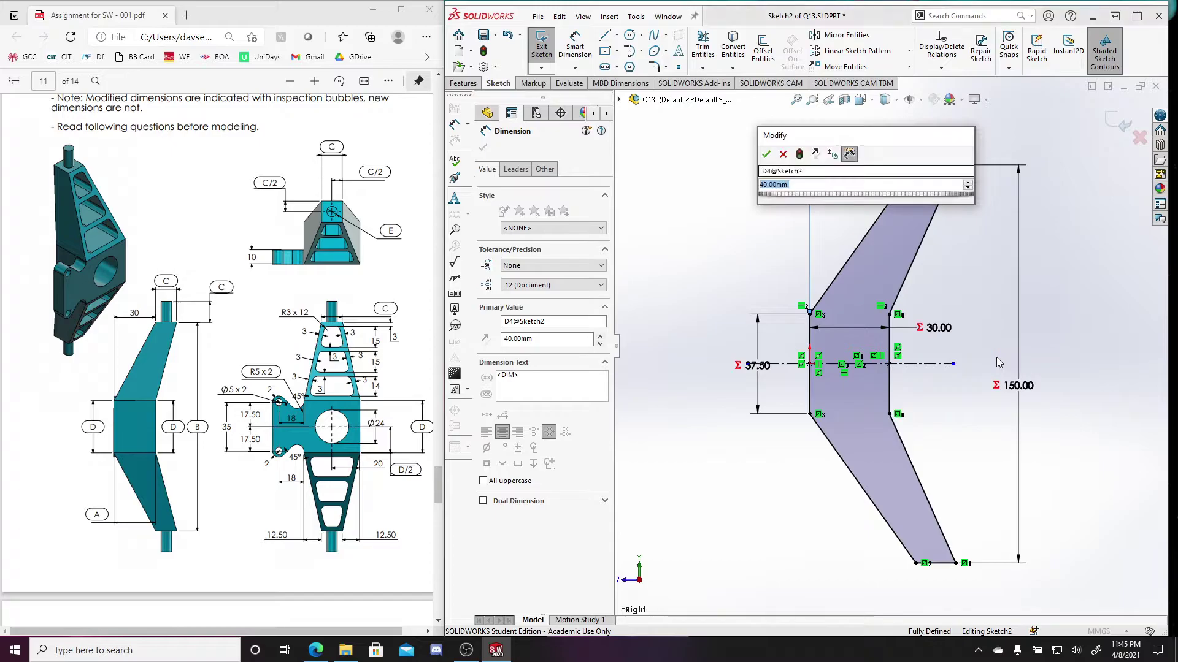
type("40")
key("Return")
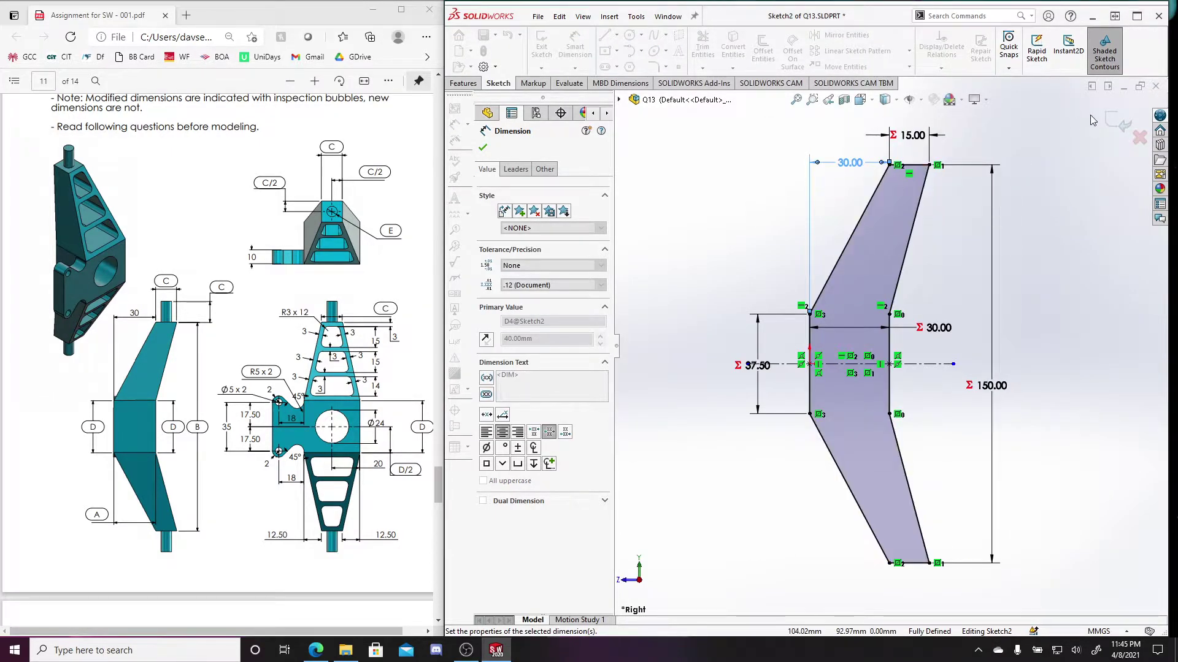
left_click(1018, 353)
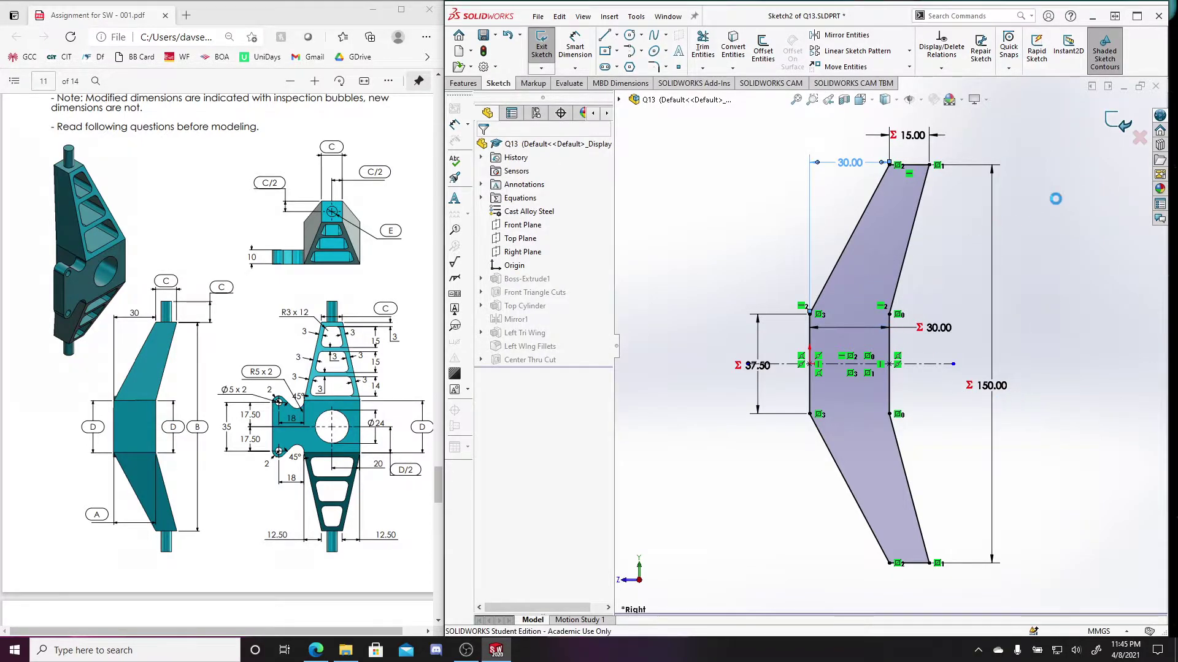
left_click(541, 46)
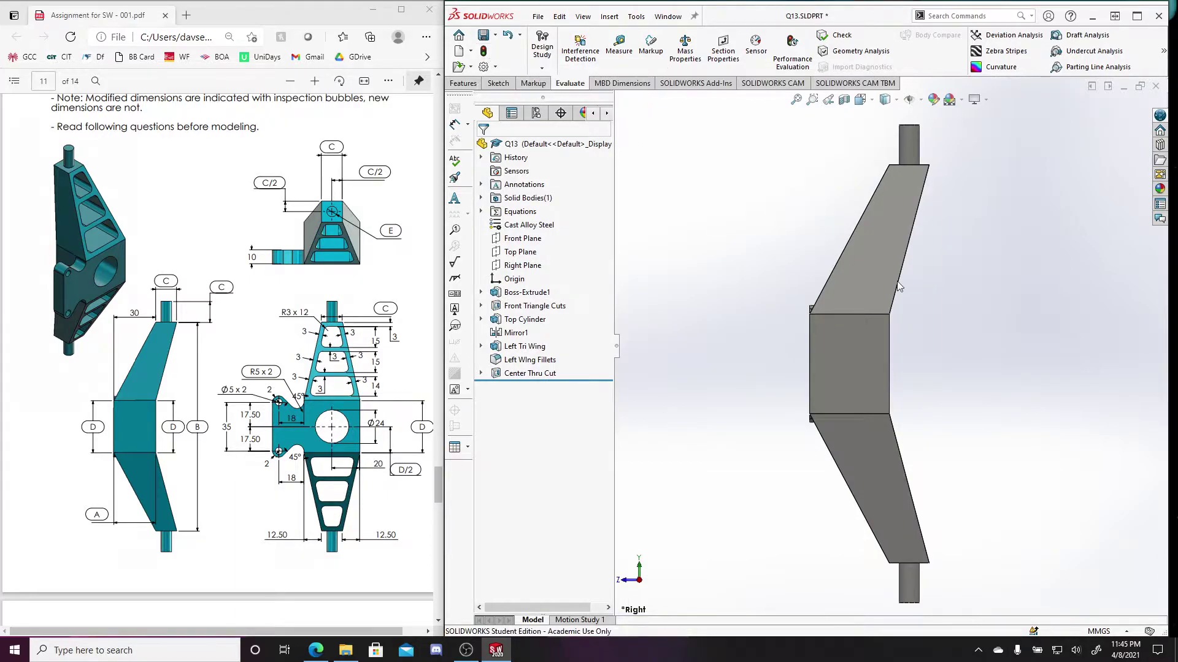
key("ctrl+7")
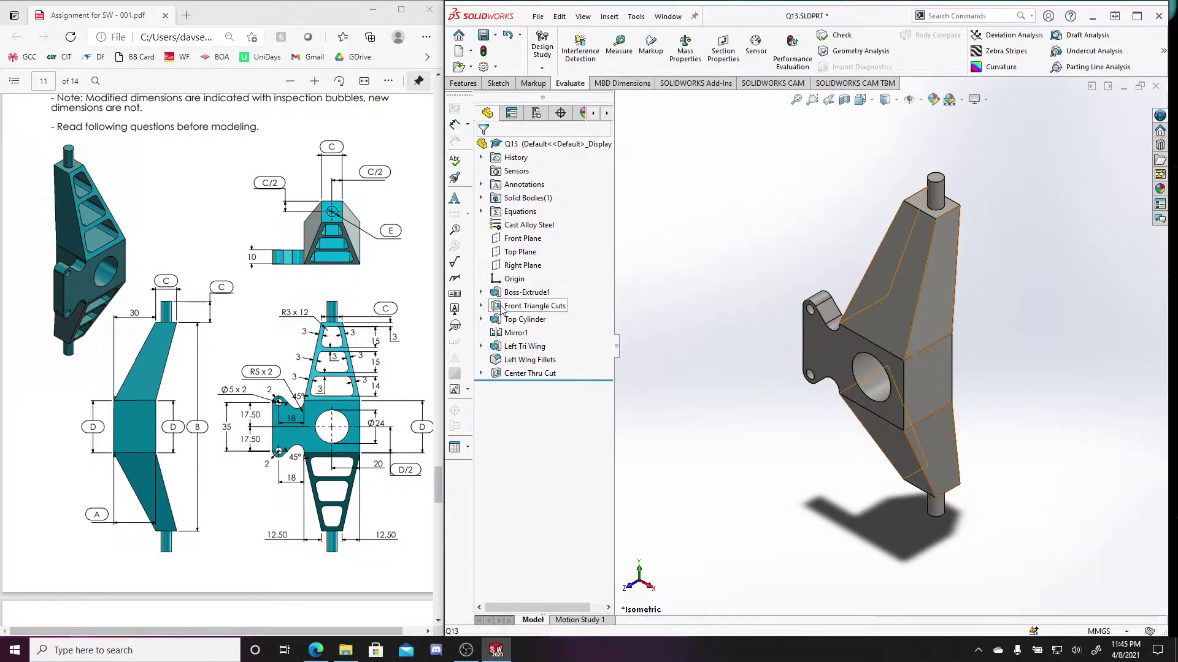
Change the Front Triangle Cuts sketch dimension from 10.00 to 12.5 and rebuild the part
left_click(522, 306)
left_click(522, 266)
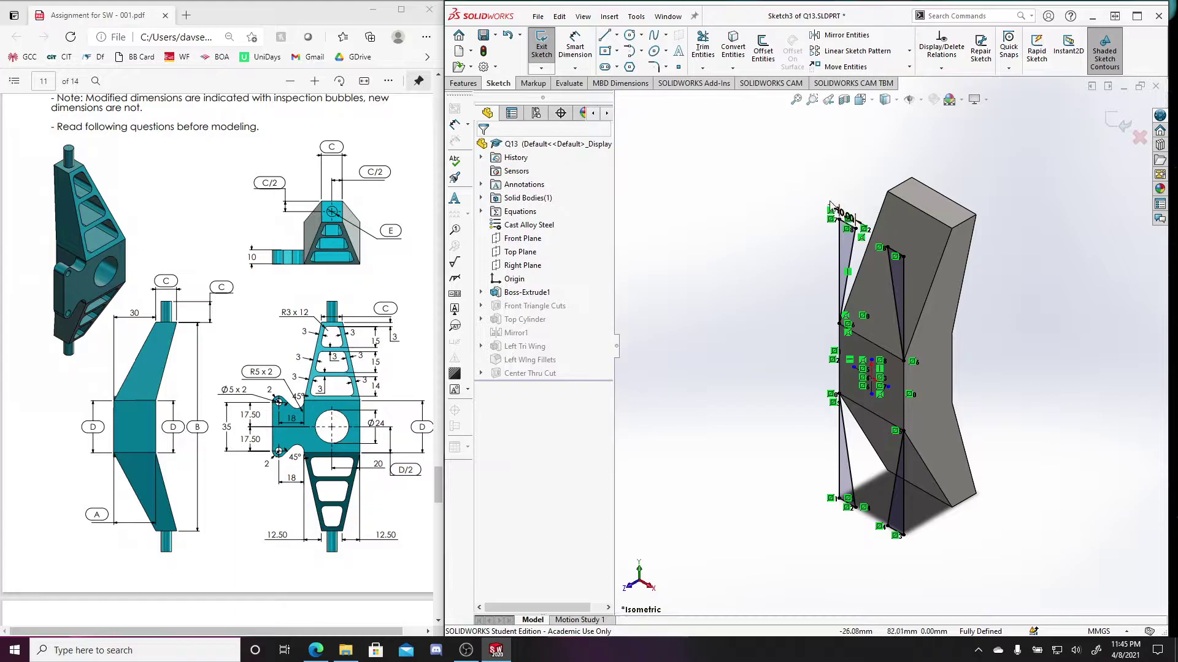
key("ctrl+8")
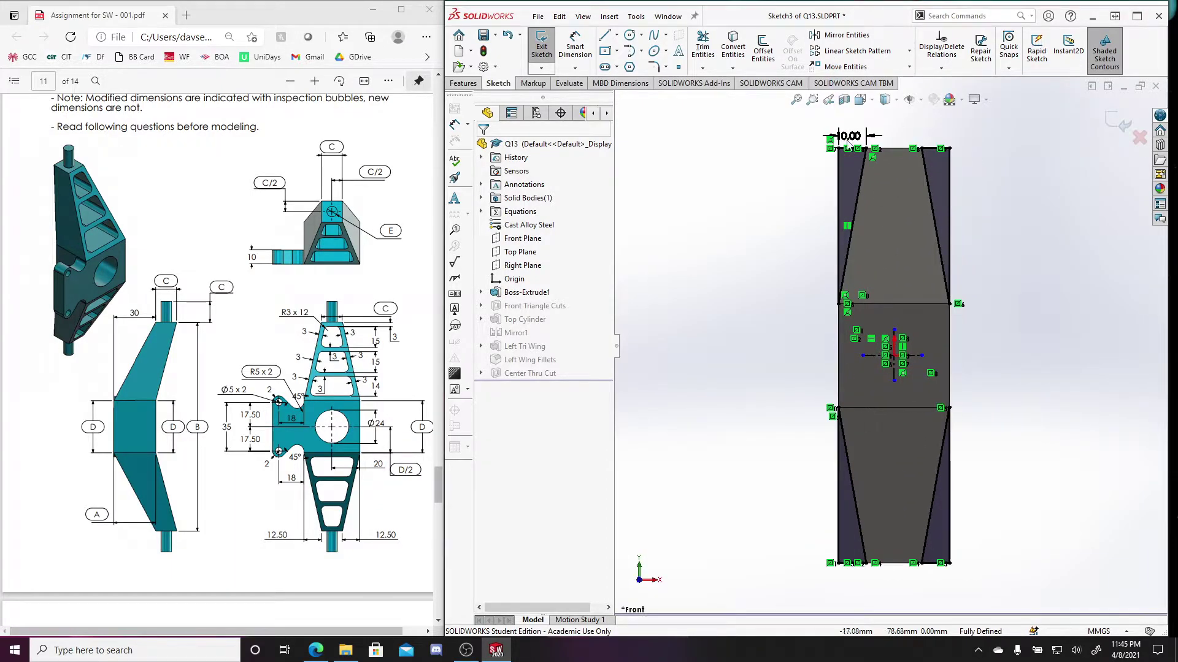
left_click(849, 137)
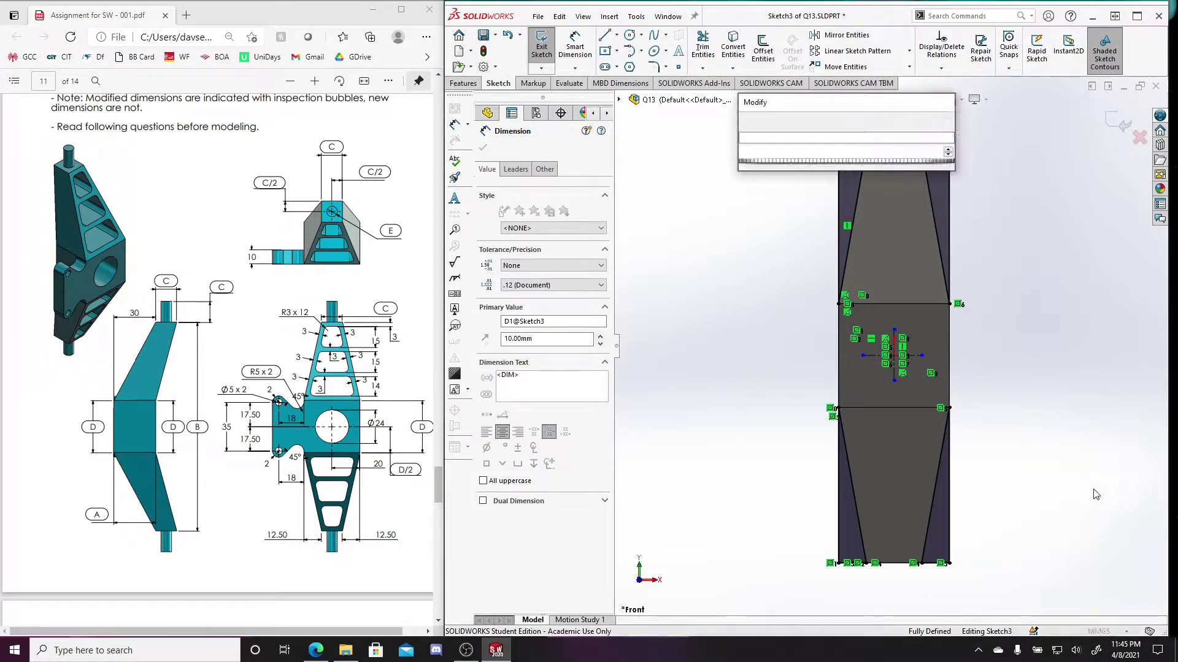
type("12.5")
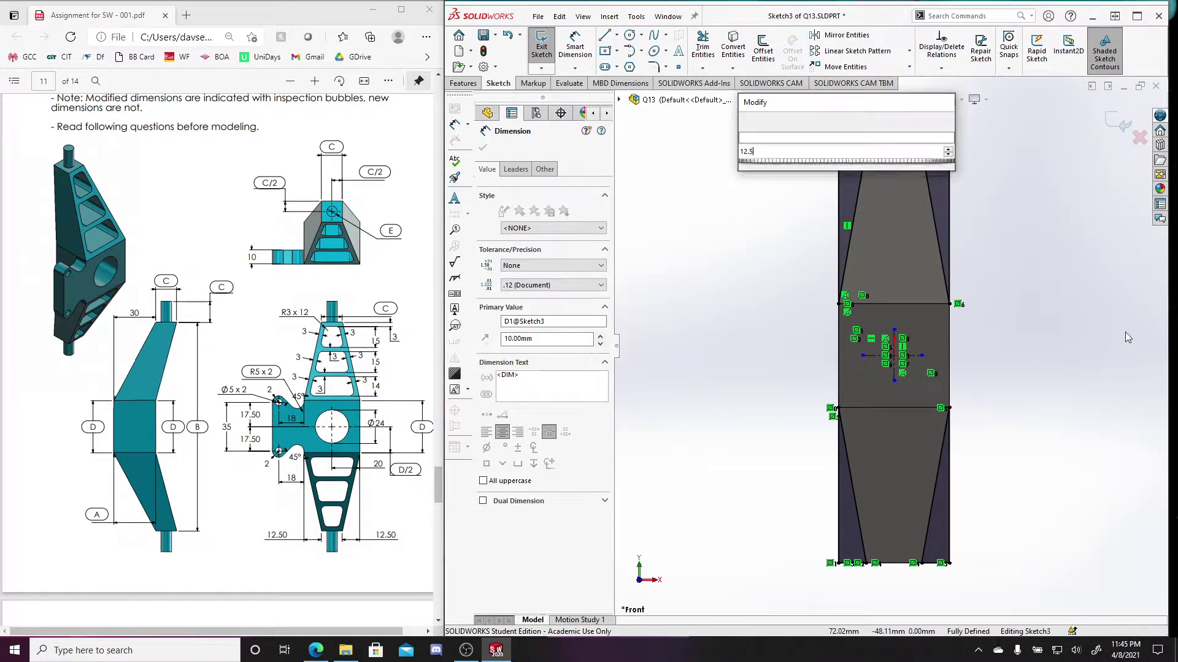
key("Escape")
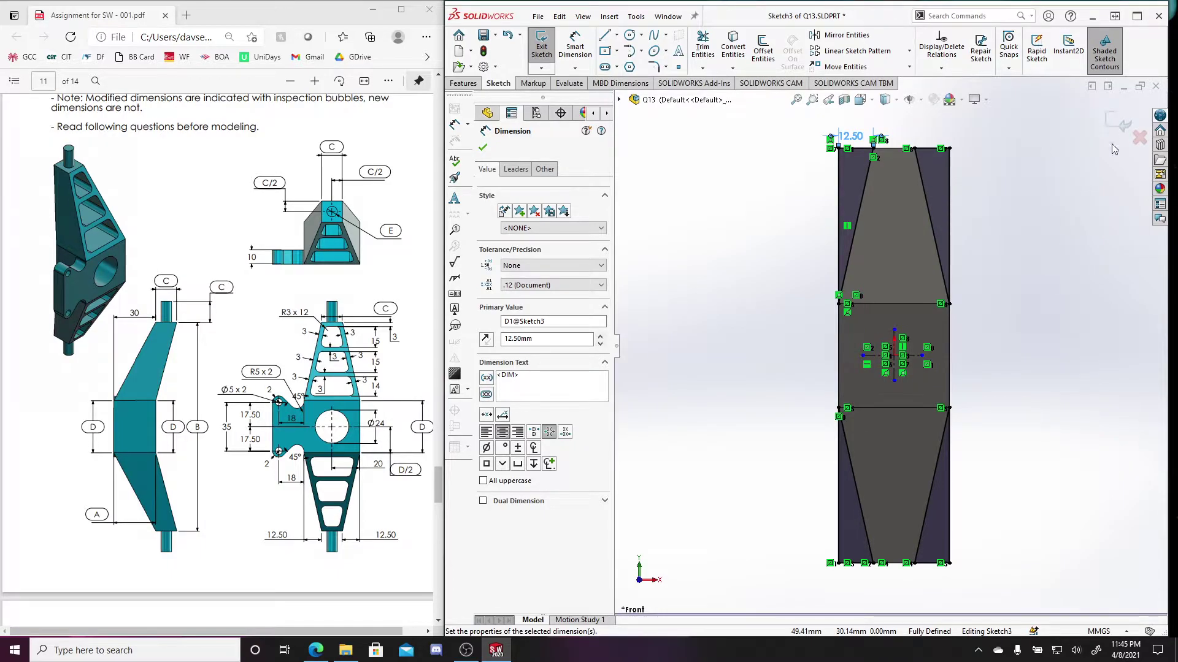
left_click(1056, 374)
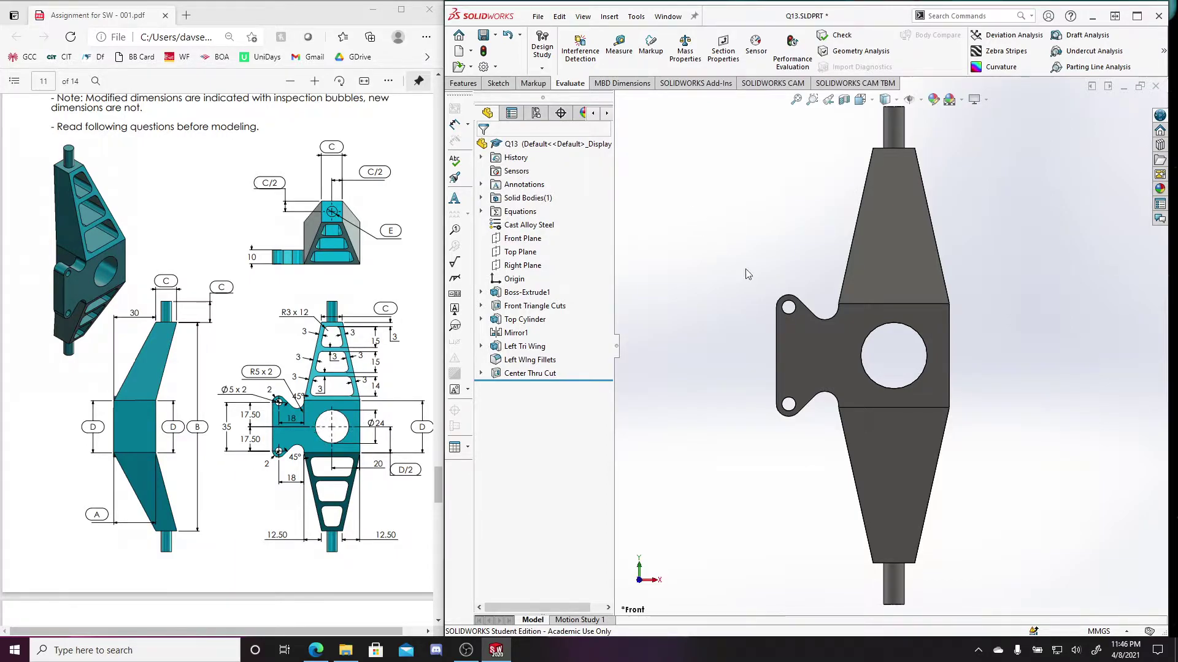
left_click(844, 332)
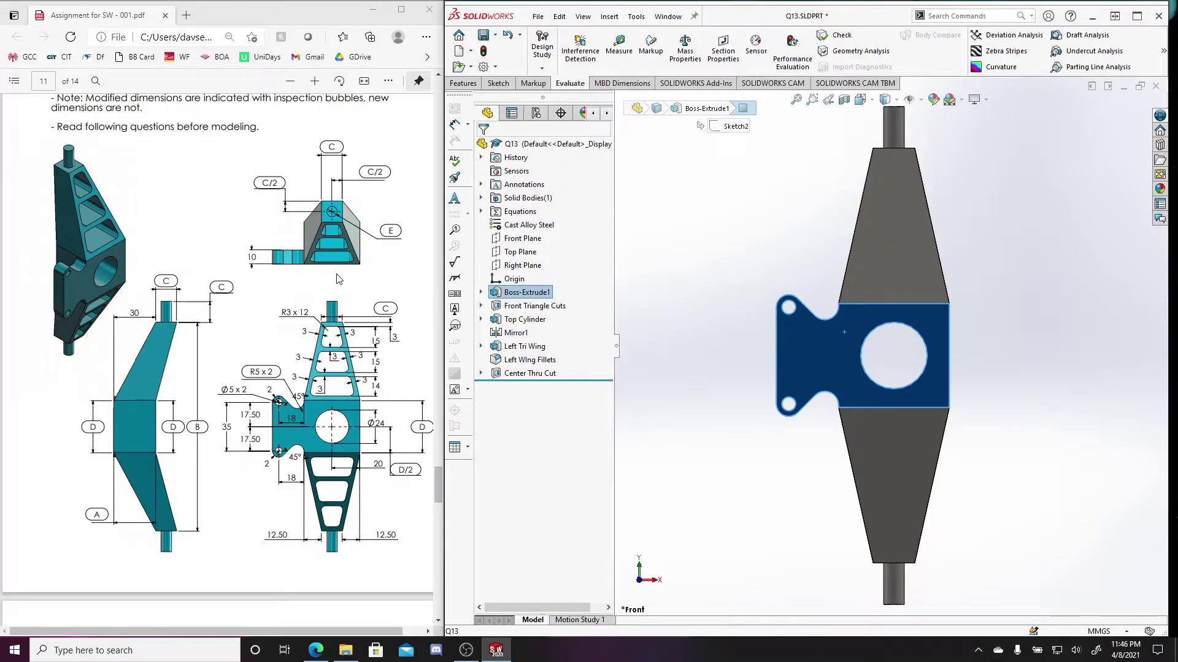
left_click(877, 233)
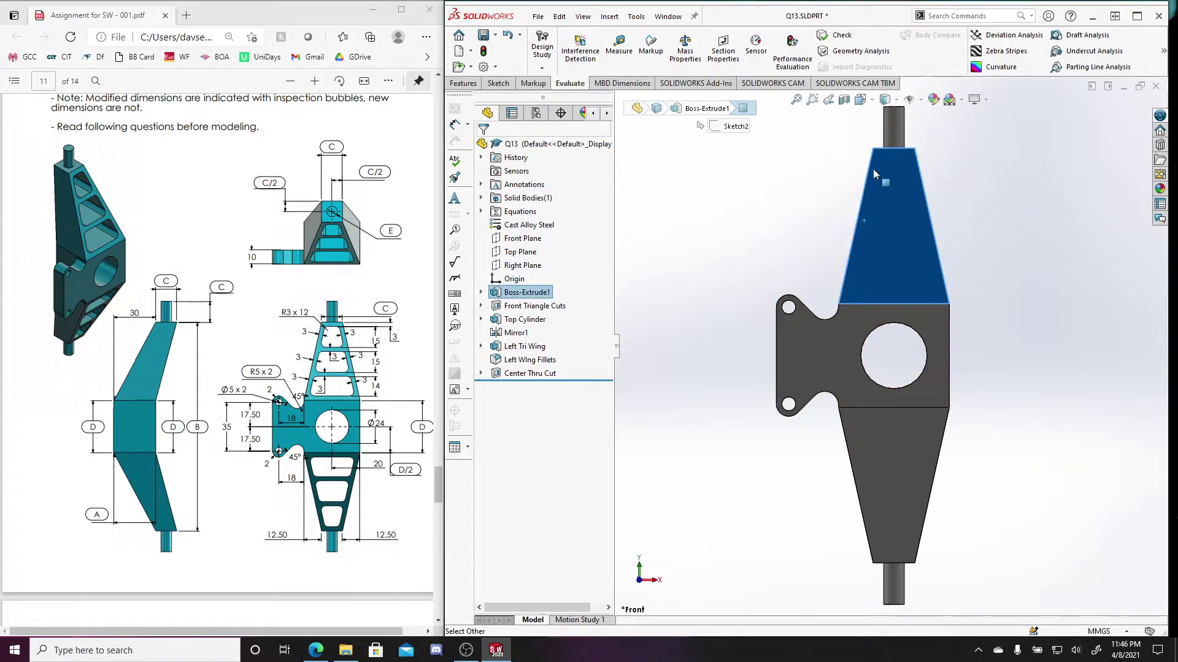
left_click(852, 336)
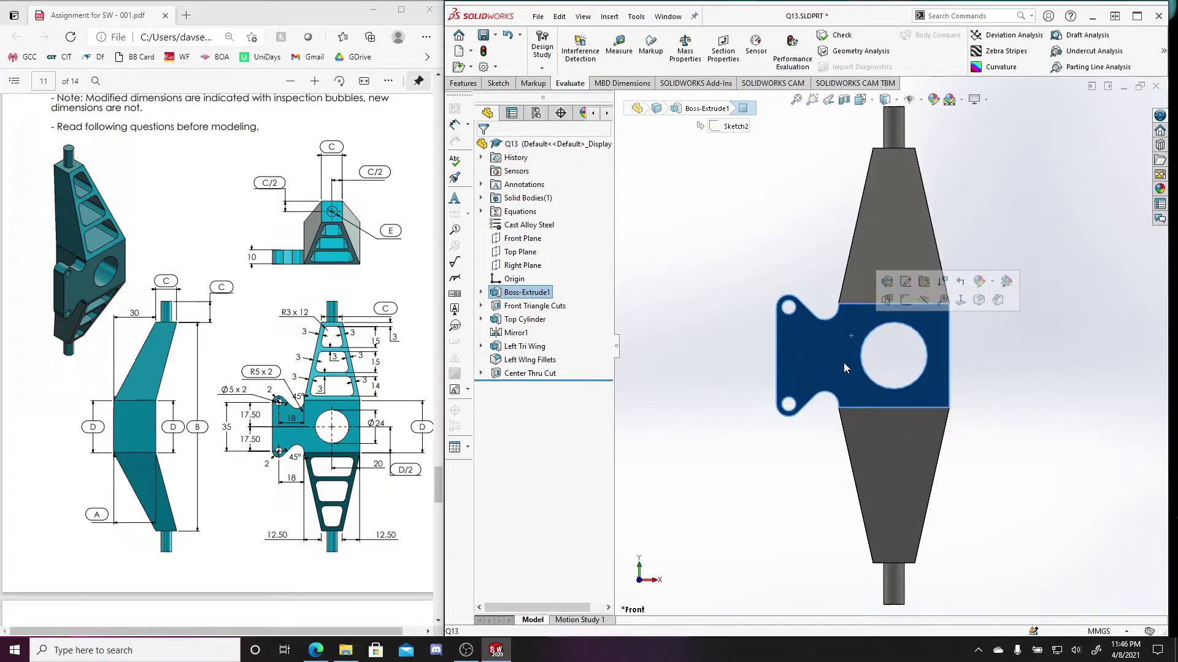
left_click(498, 83)
Start a new sketch with the top tapered face's outline offset 3 mm inward
left_click(542, 43)
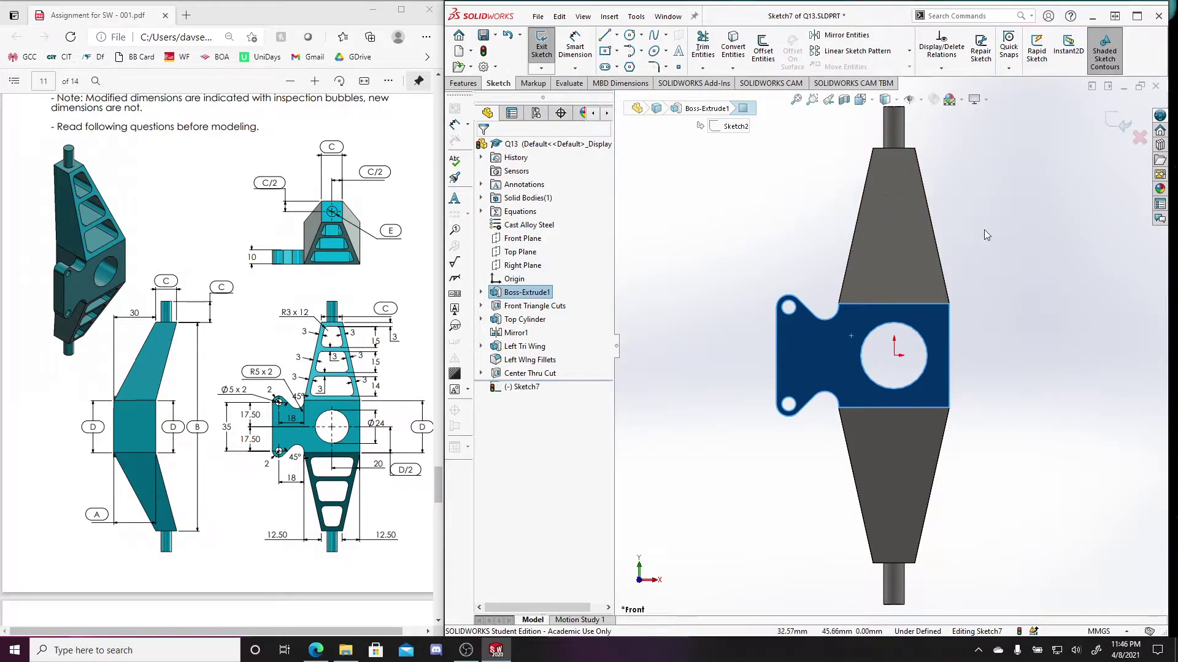
left_click(886, 220)
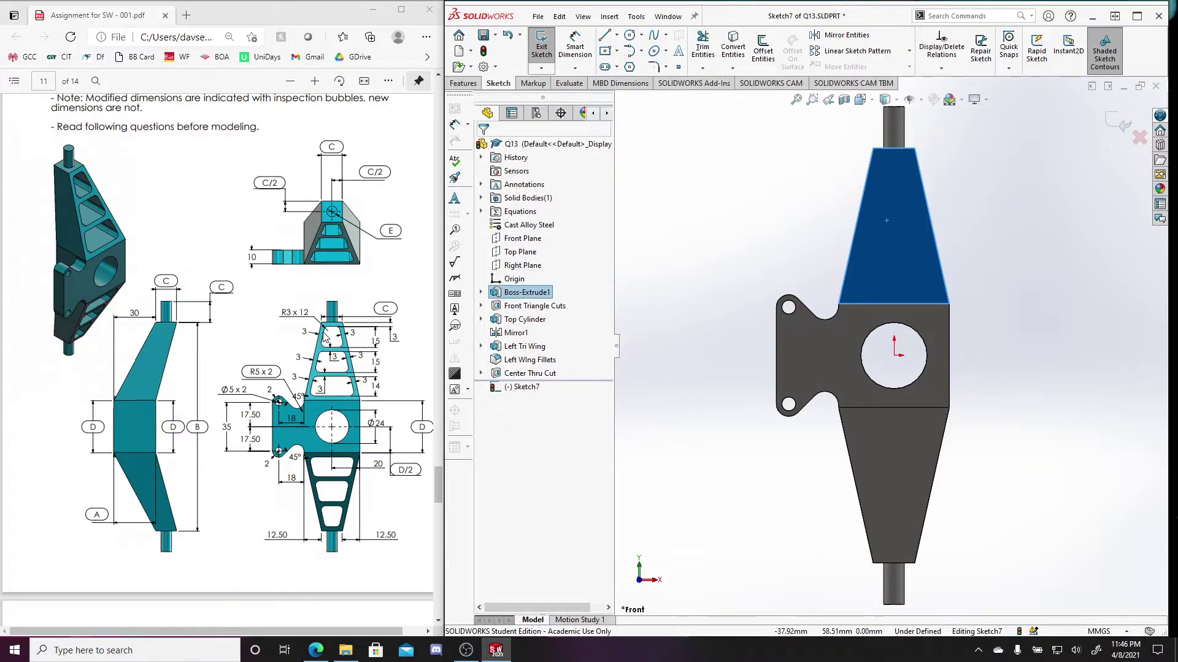
left_click(763, 49)
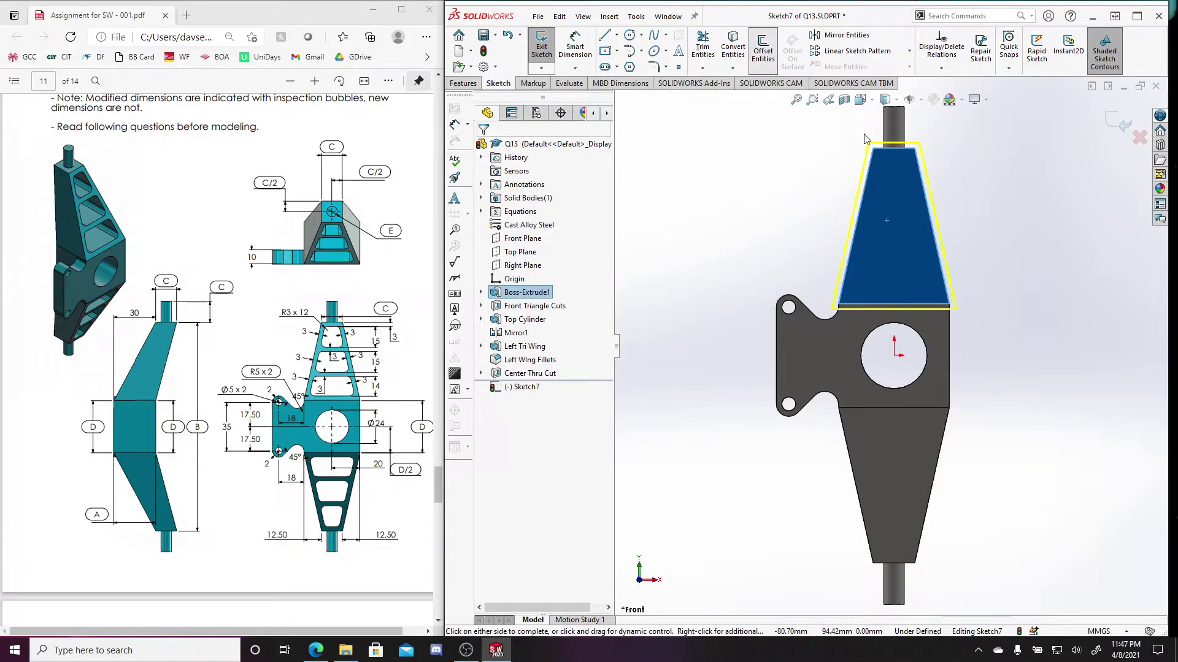
left_click(503, 211)
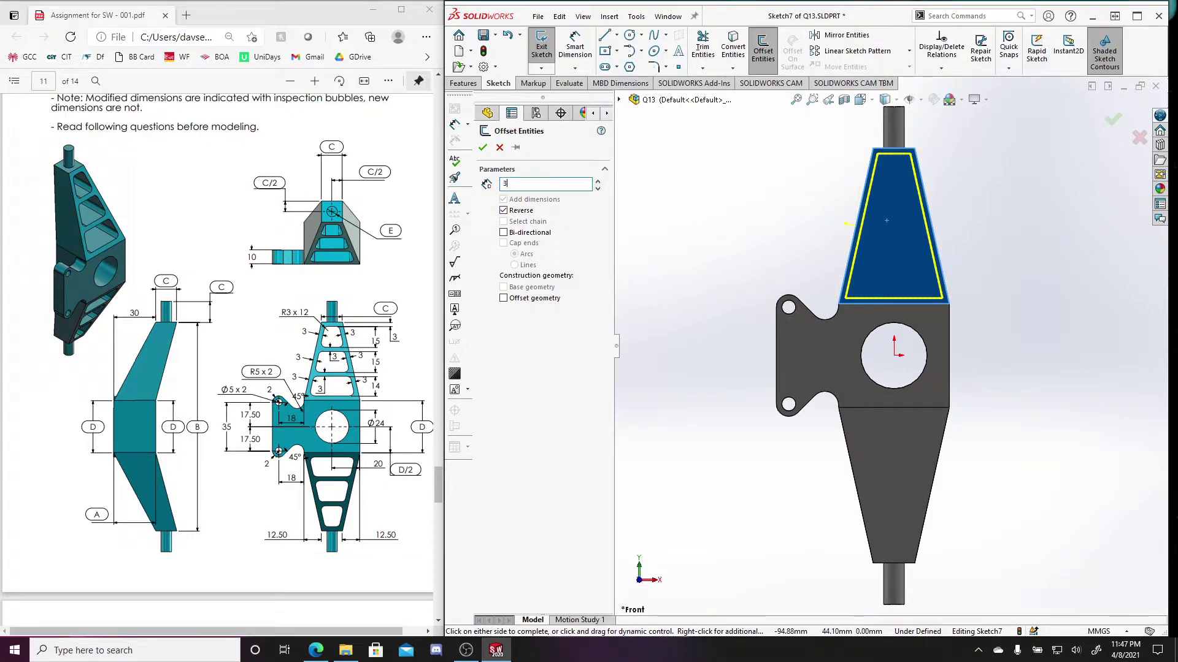
key("Return")
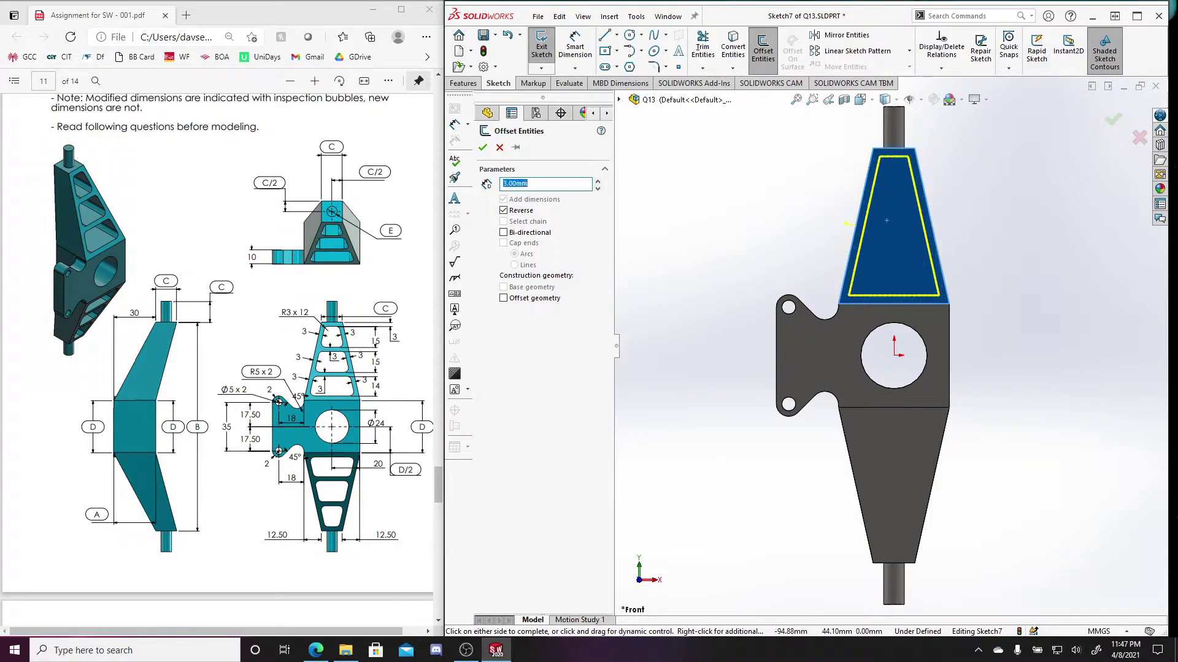
left_click(1109, 121)
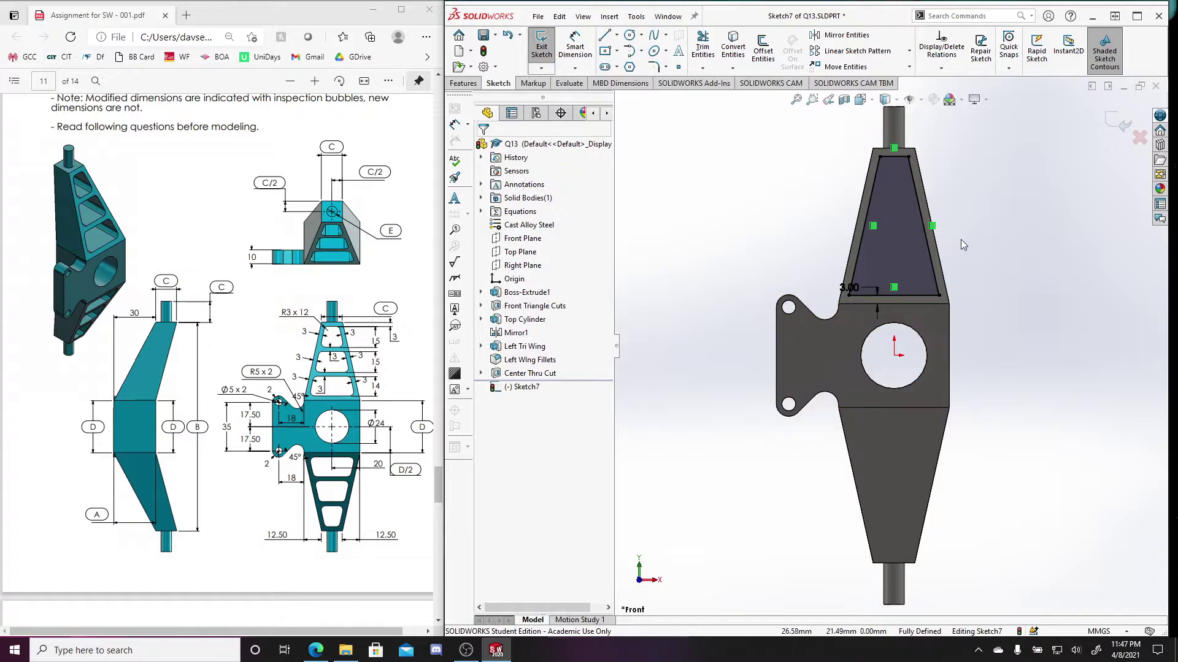
Draw three horizontal lines across the trapezoid from its left edge to its right edge
key("l")
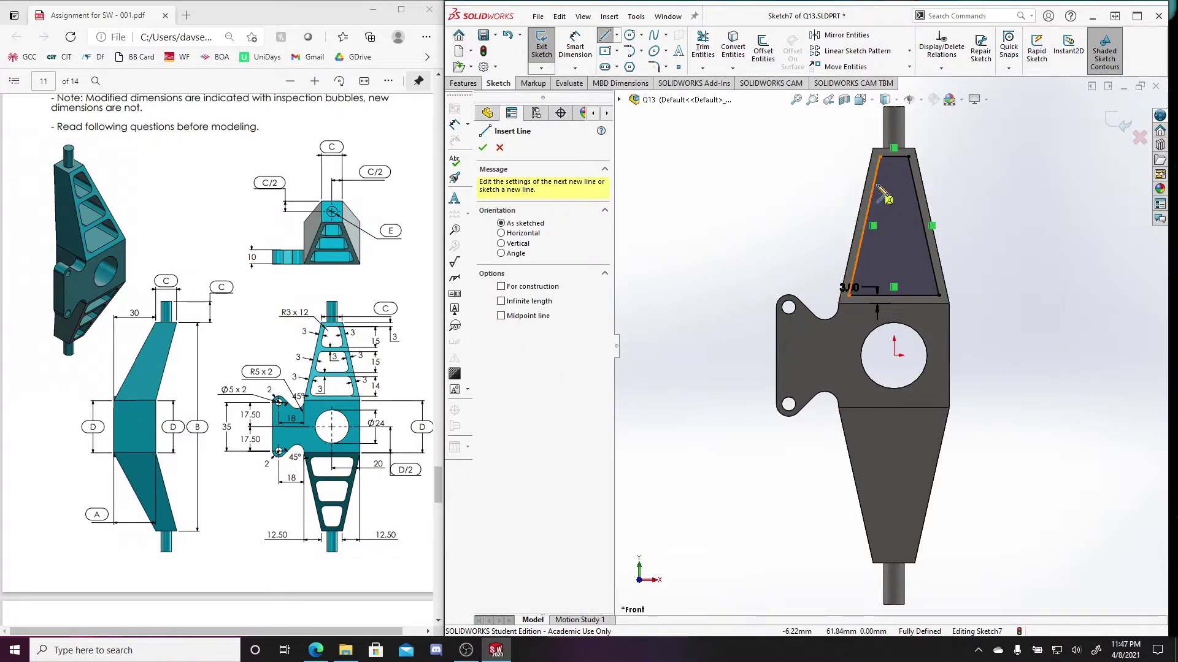
left_click(877, 195)
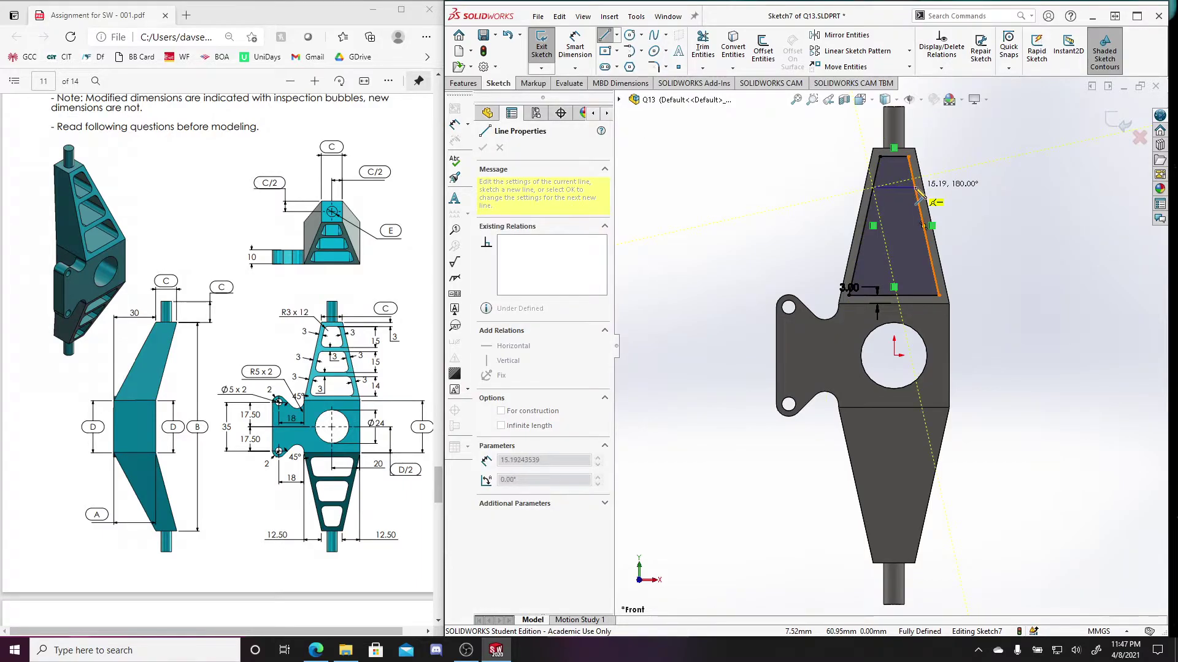
left_click(923, 188)
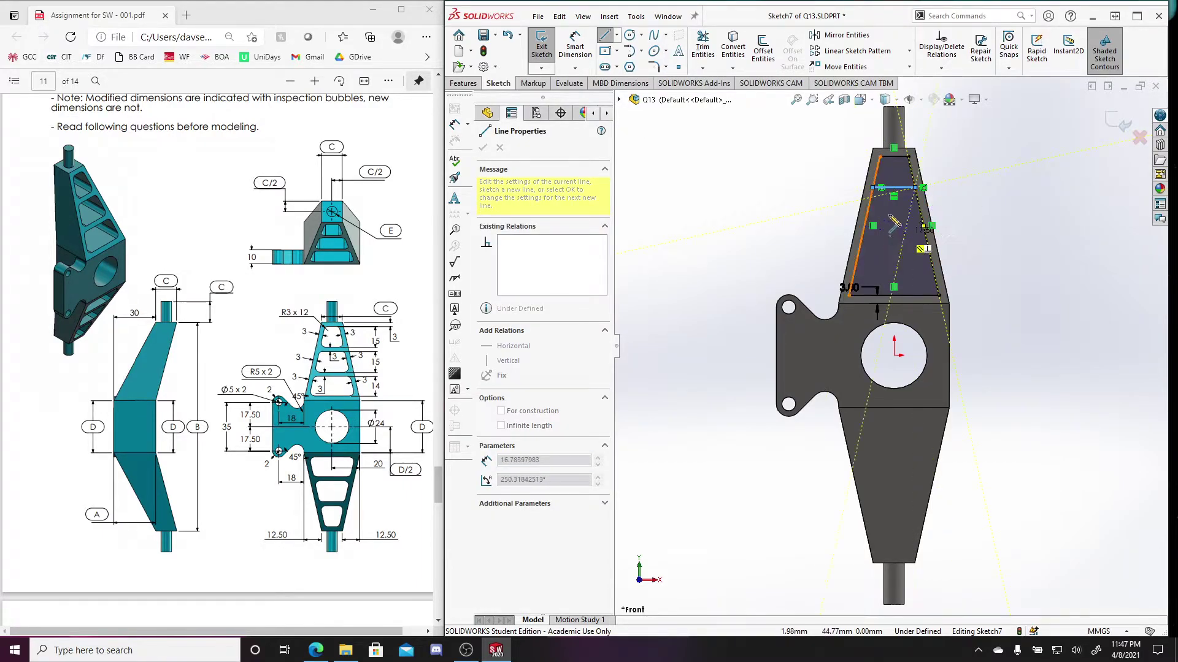
key("Escape")
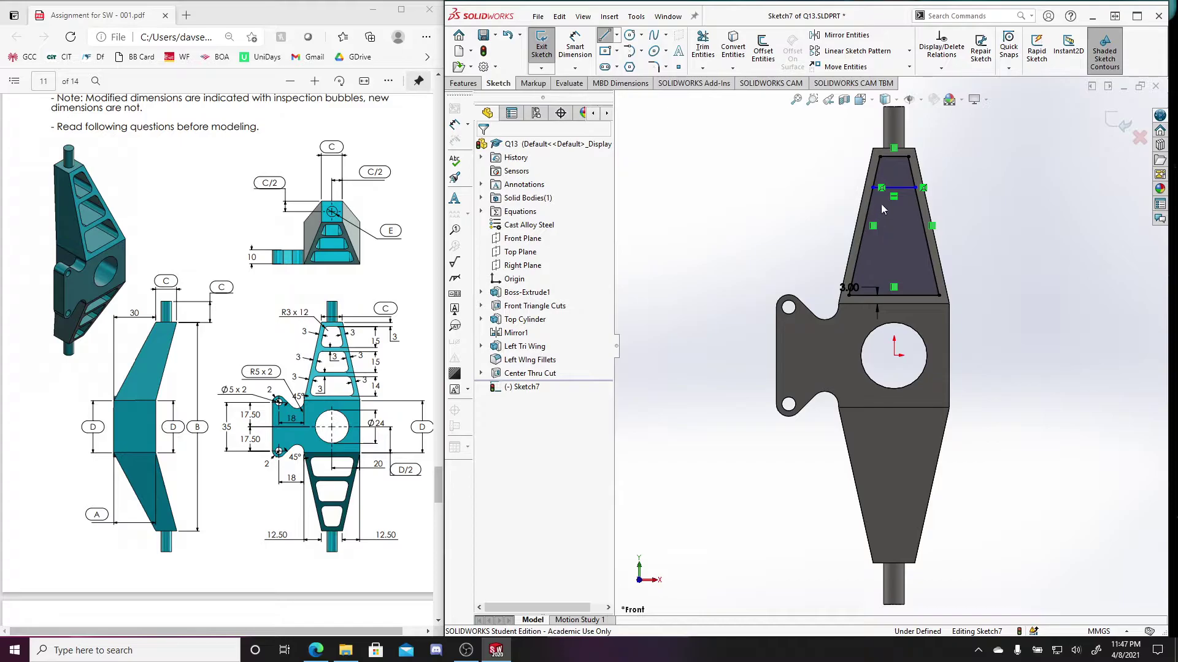
key("Return")
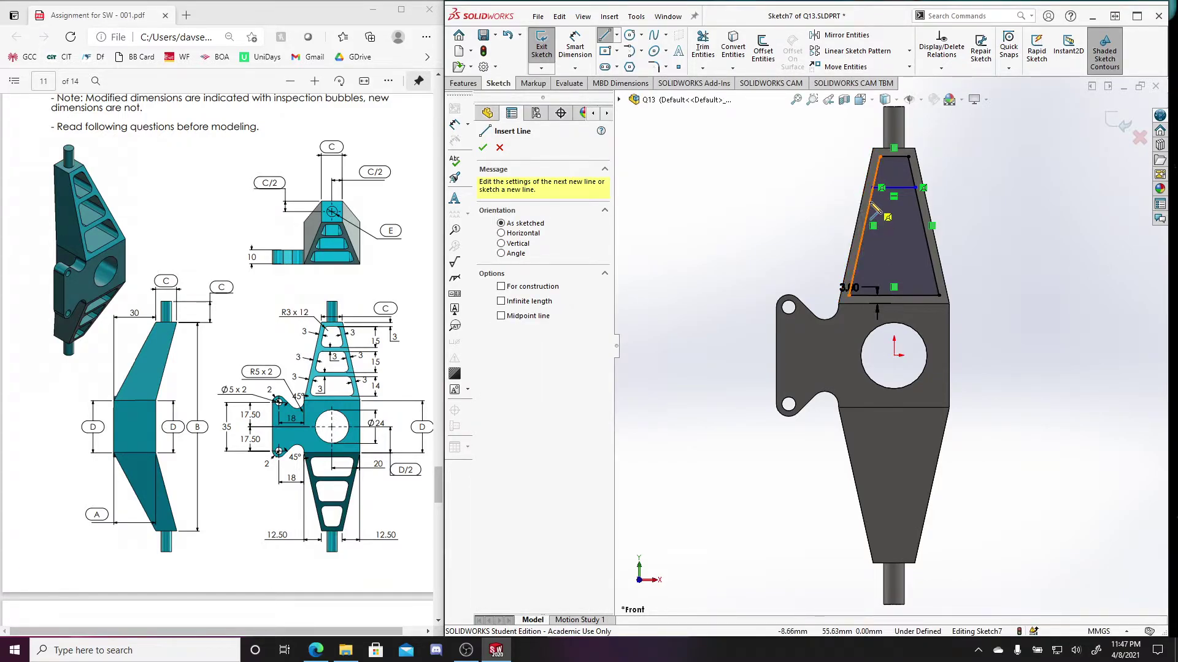
left_click(864, 226)
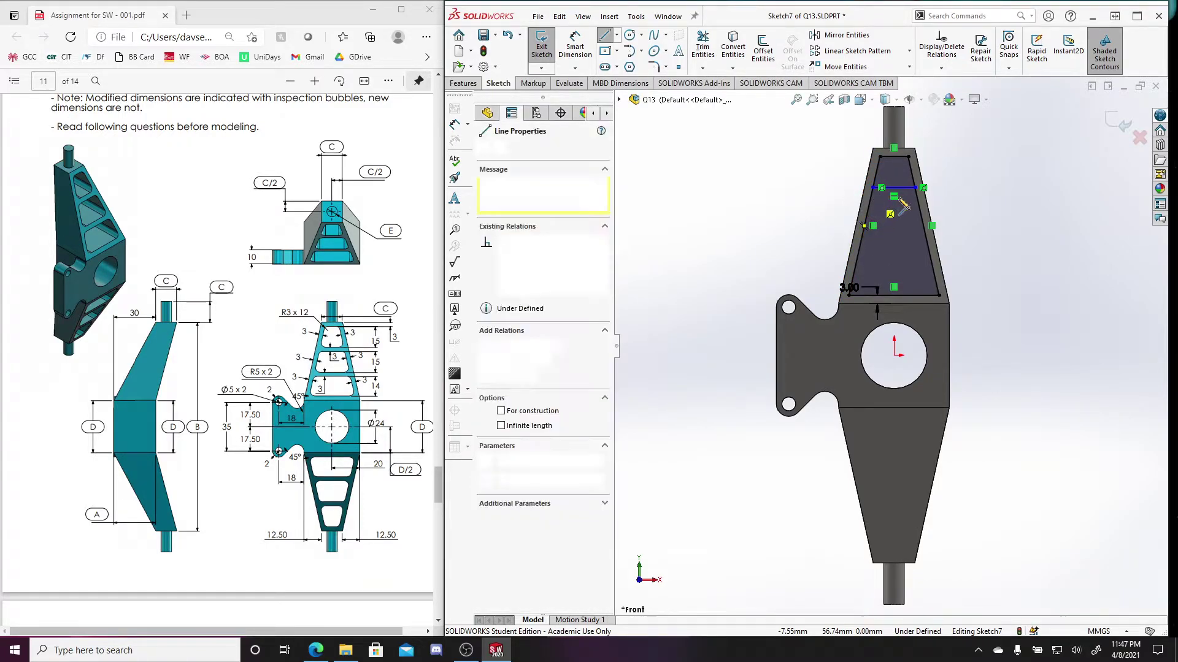
left_click(924, 197)
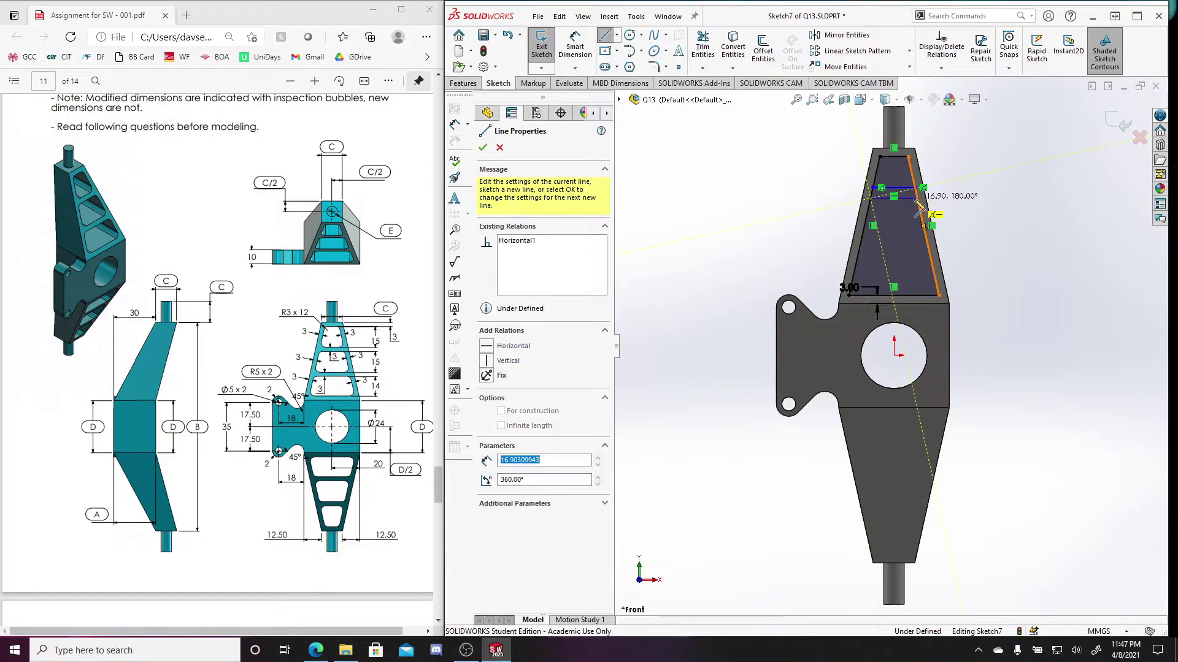
key("Escape")
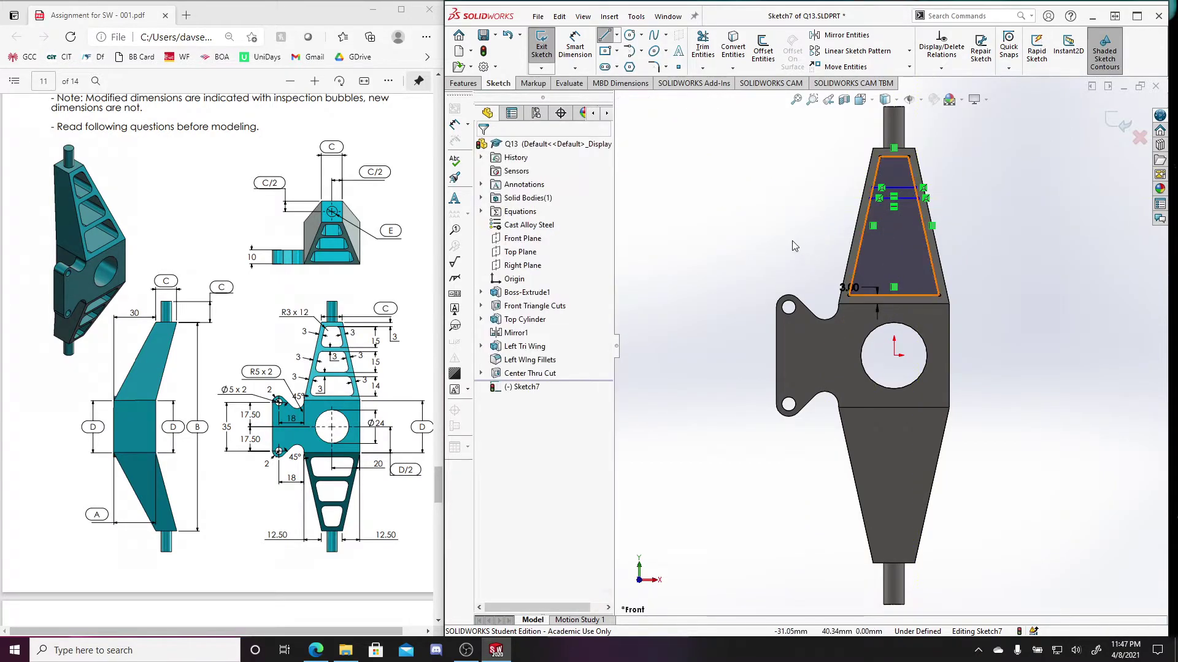
key("l")
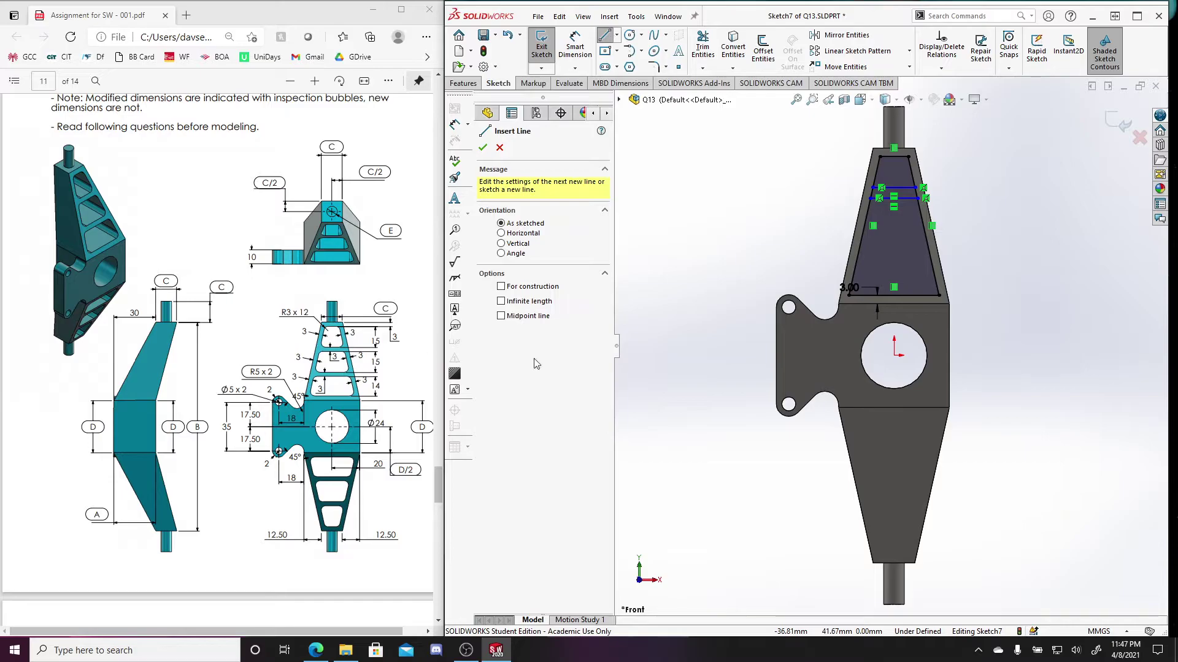
left_click(865, 232)
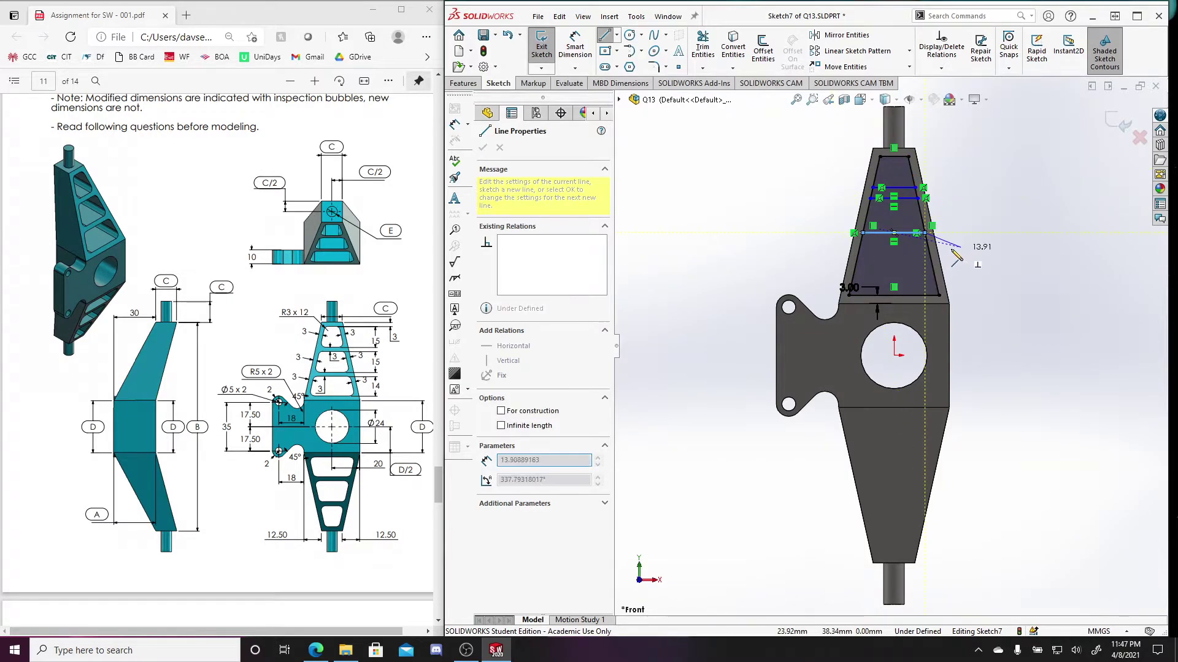
left_click(919, 233)
key("Escape")
key("Escape")
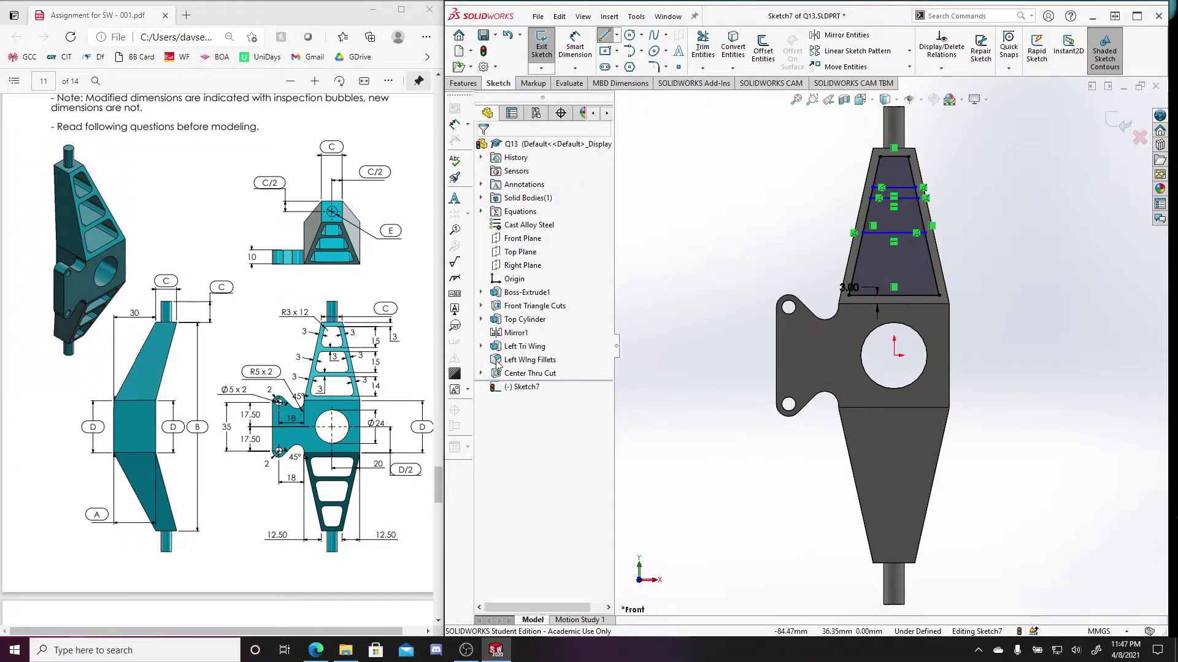
Add two more horizontal lines across the lower trapezoid, the last near its bottom edge
key("Return")
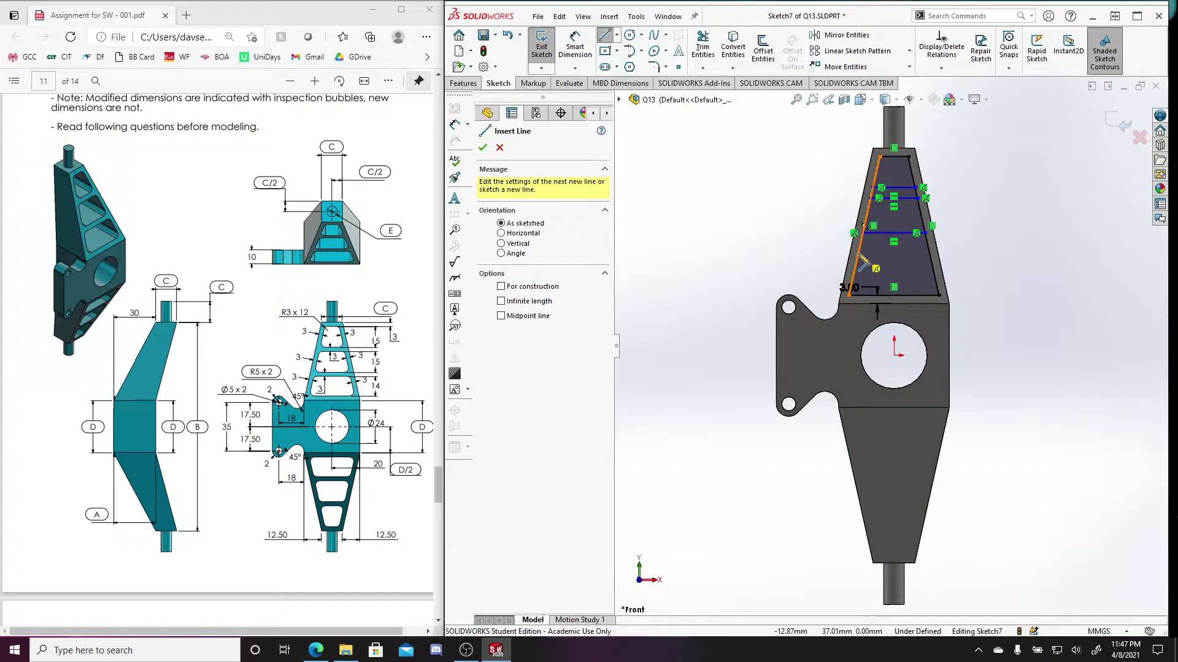
left_click(863, 262)
left_click(937, 253)
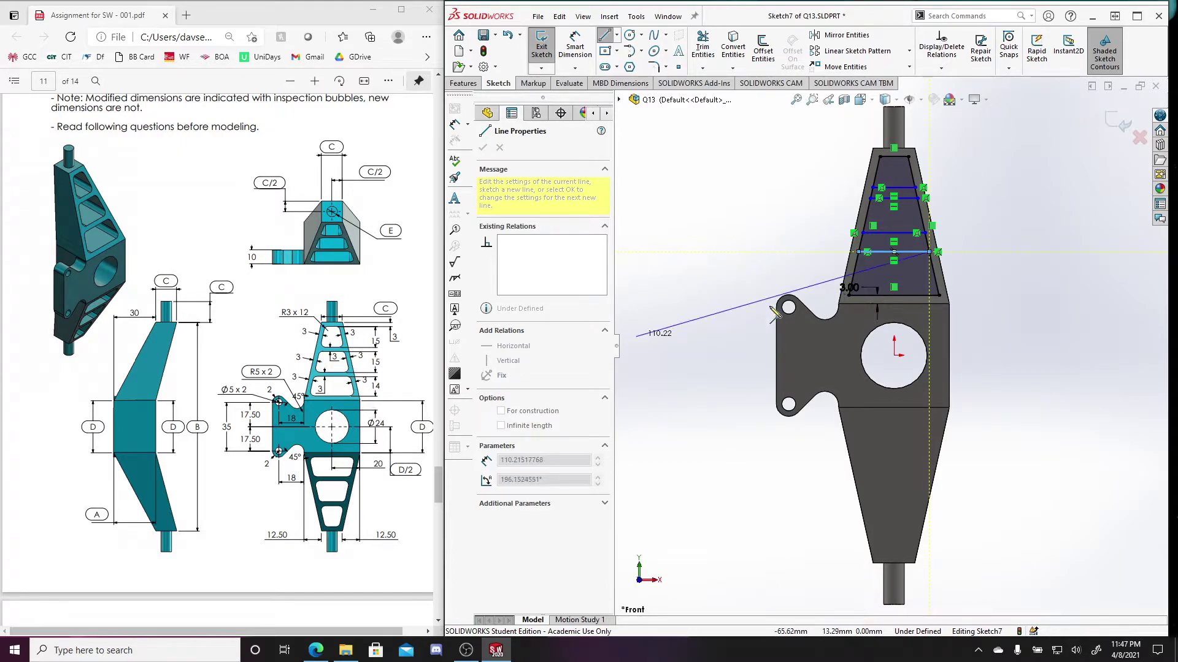
key("Escape")
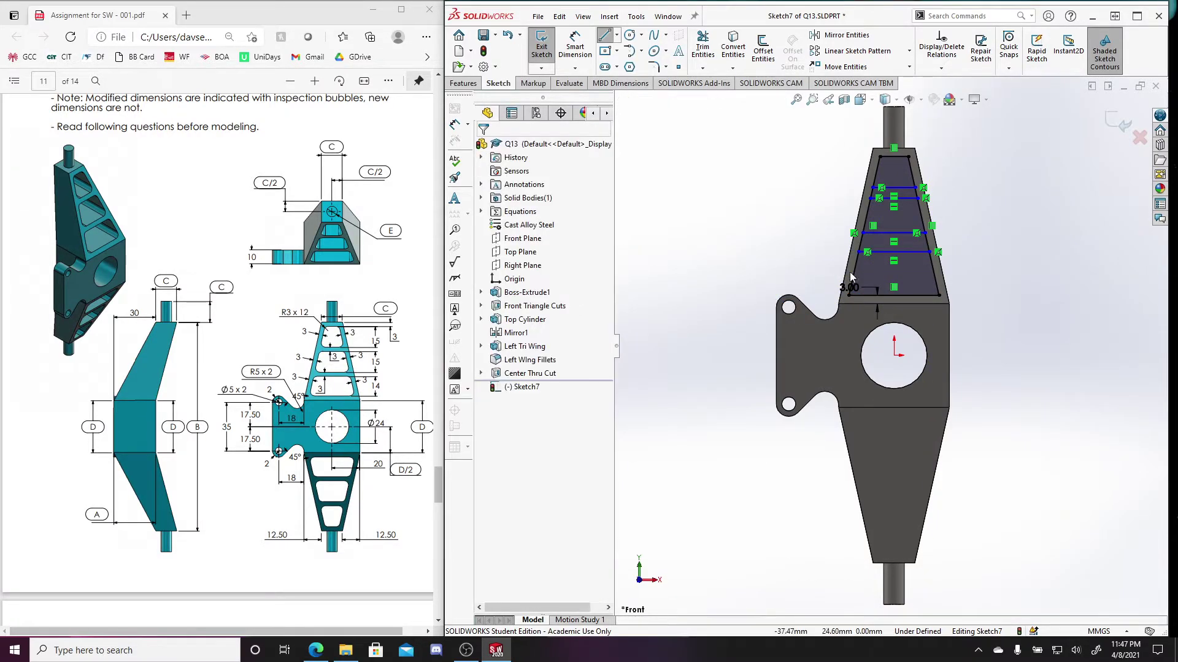
key("l")
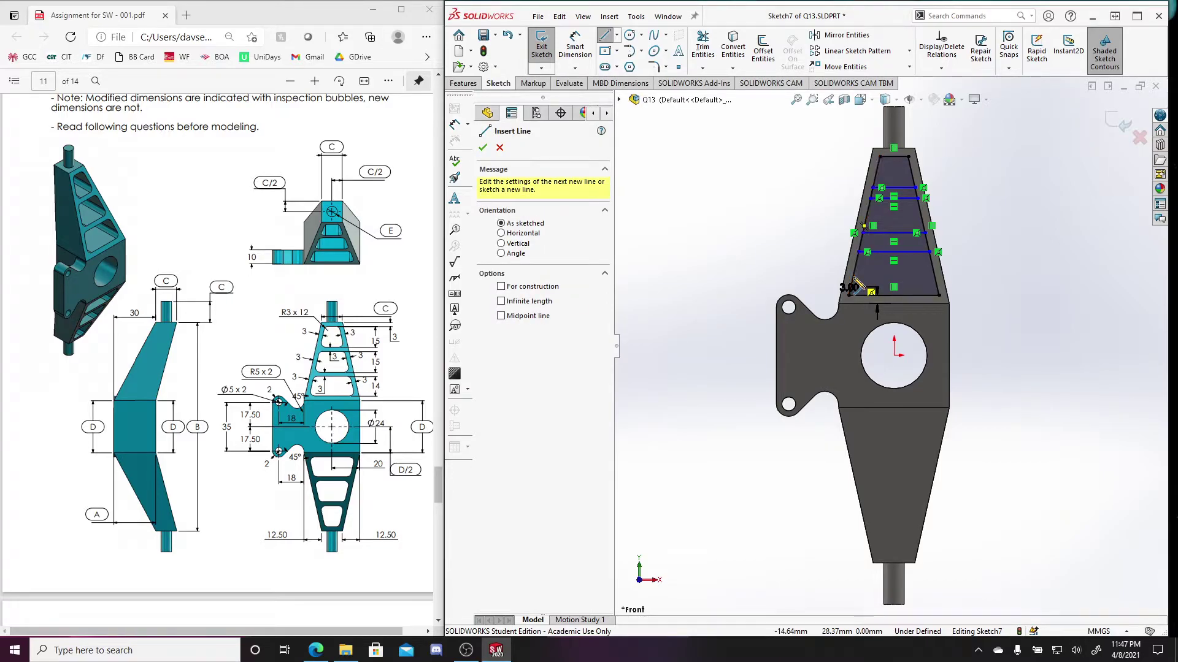
left_click(870, 292)
left_click(939, 295)
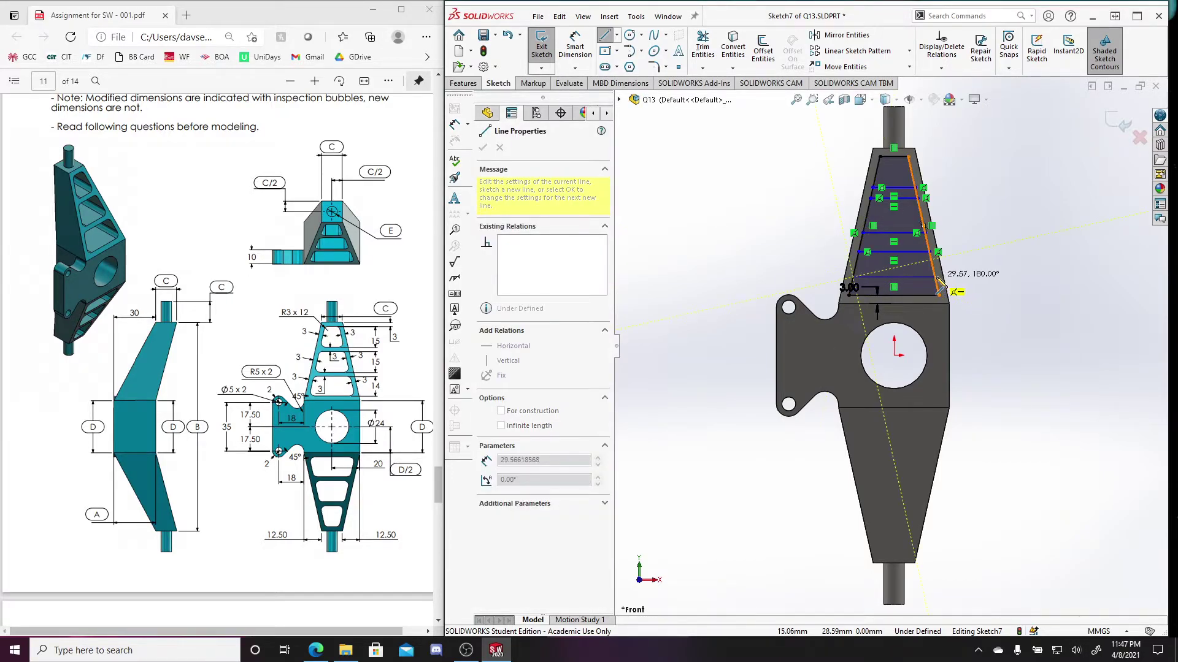
key("Escape")
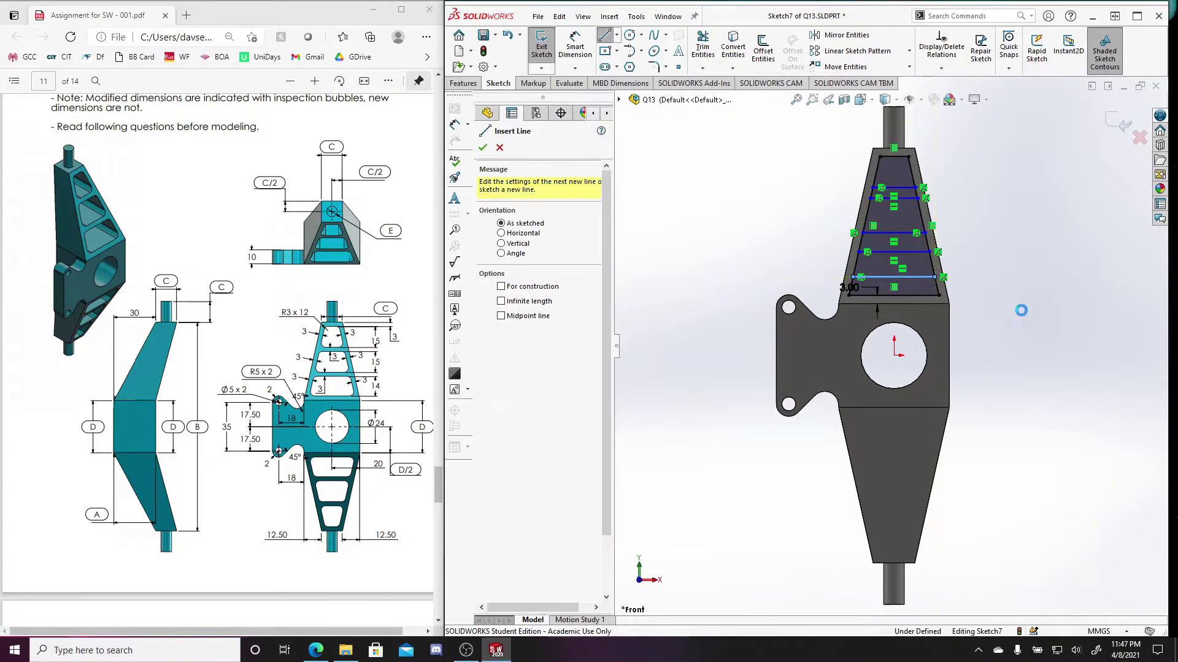
key("Escape")
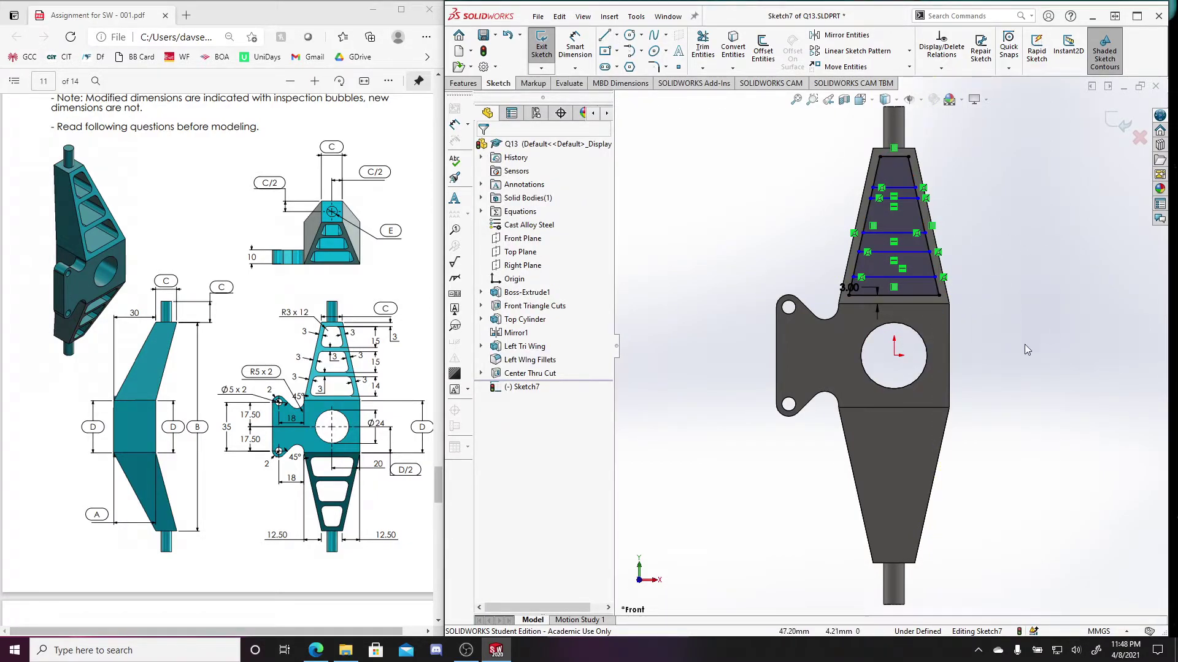
Dimension the top horizontal line 15 mm below the trapezoid's top edge
right_click_drag(1027, 350, 1025, 309)
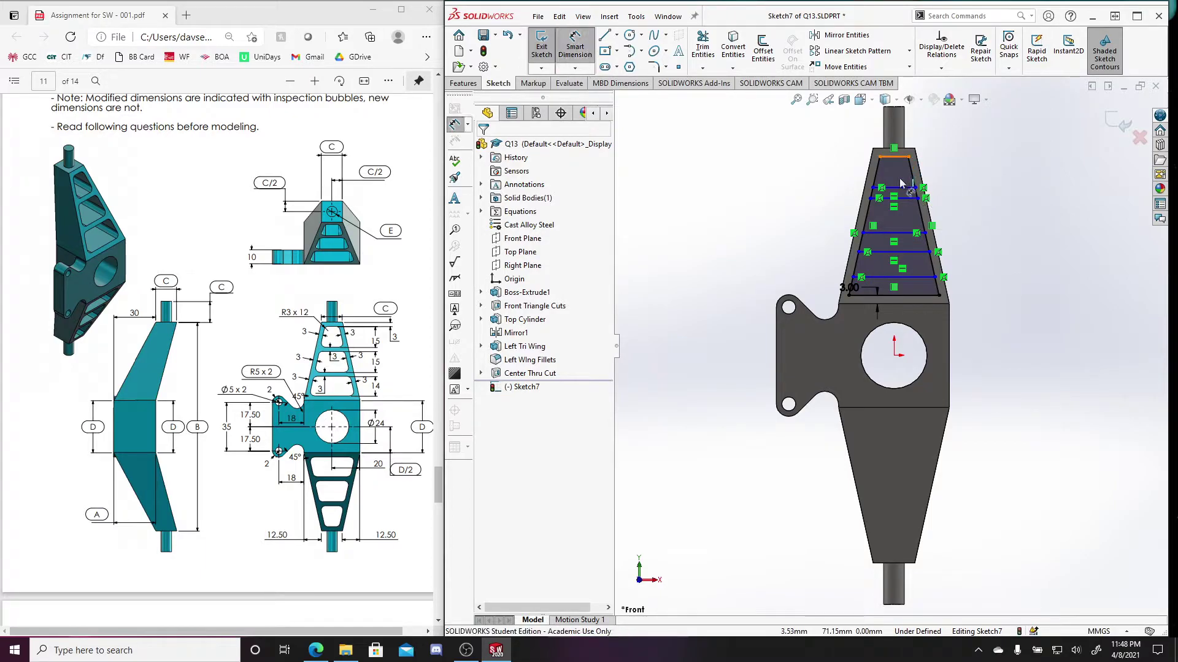
left_click(899, 188)
left_click(895, 157)
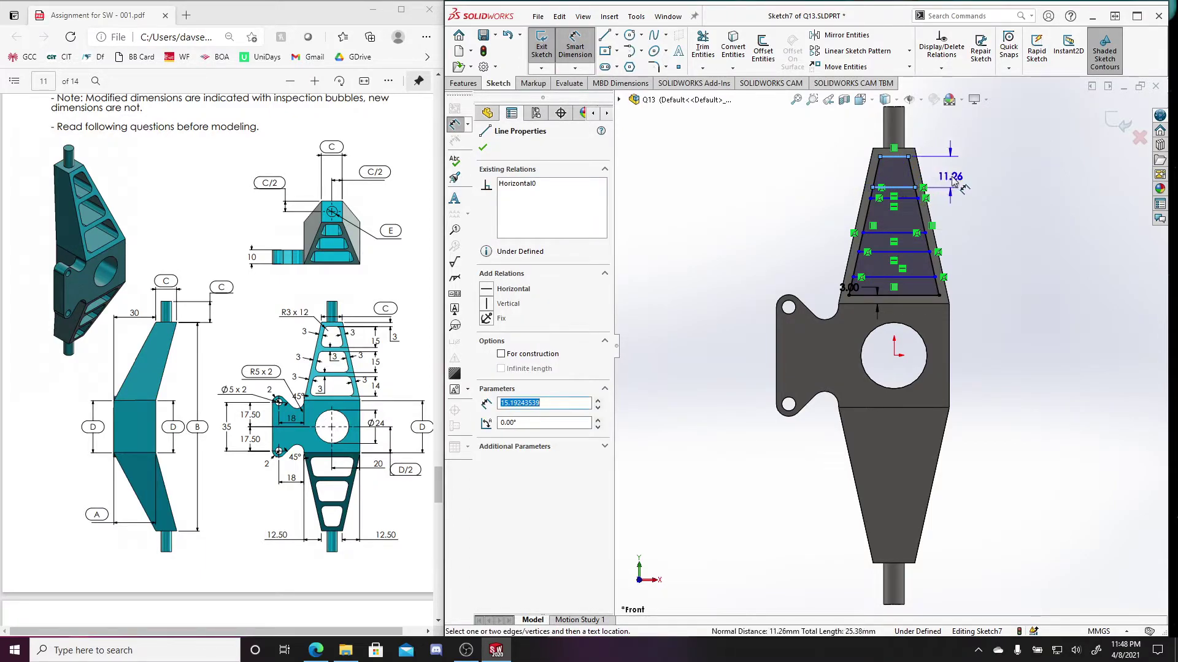
left_click(956, 180)
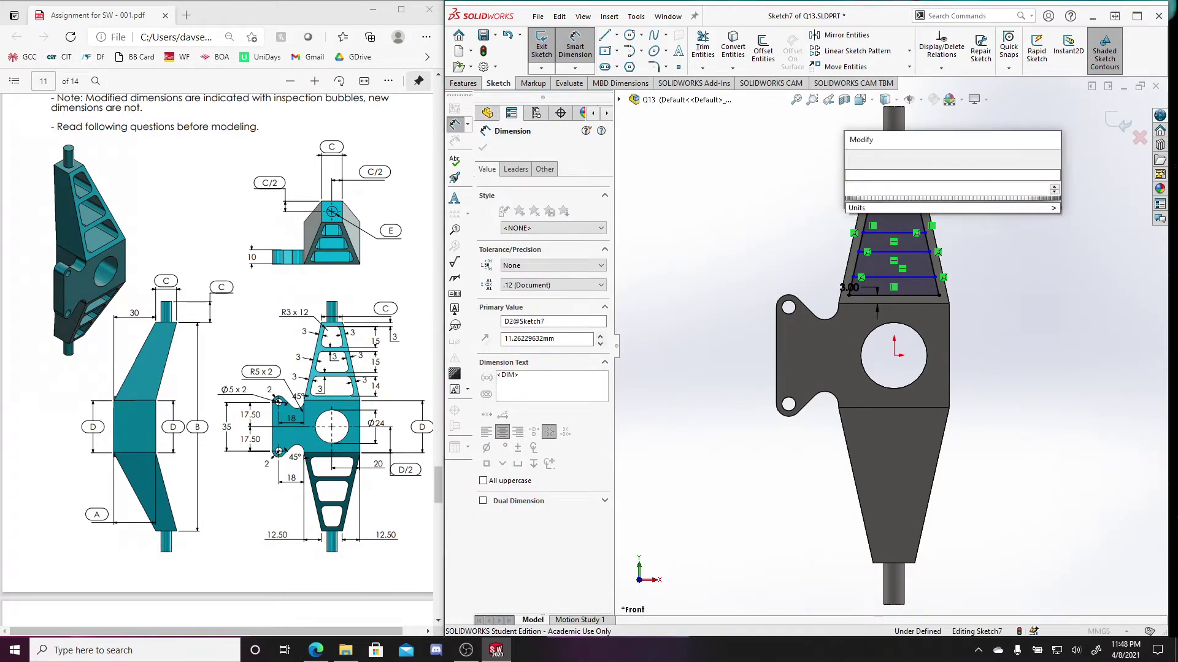
key("Return")
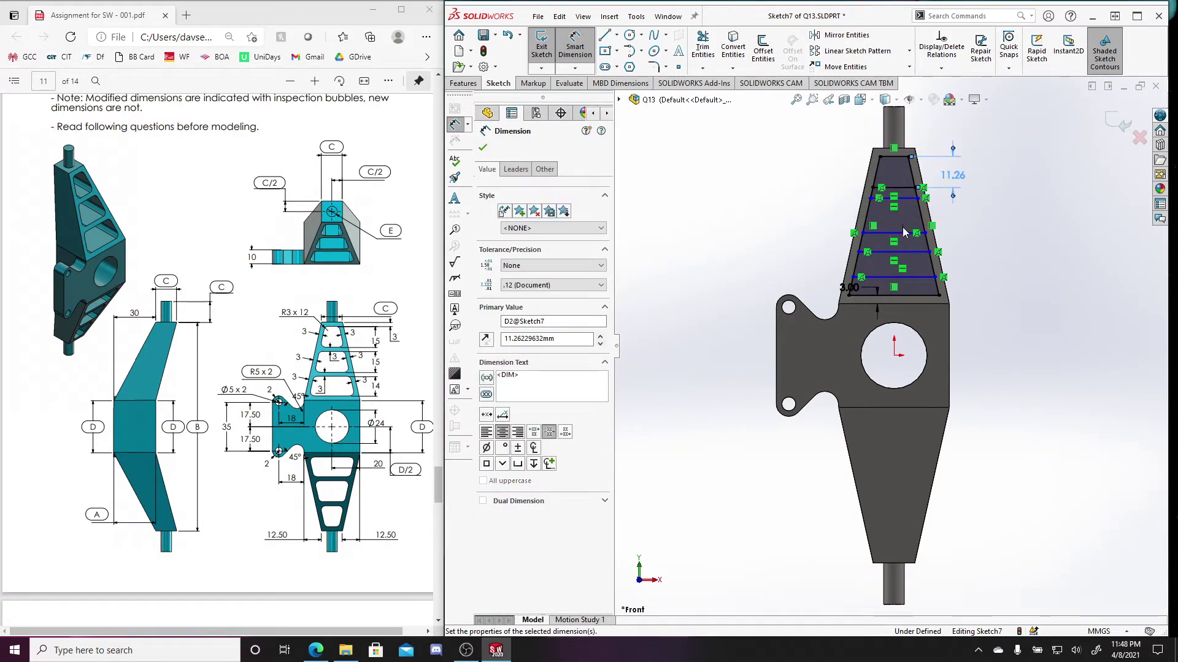
left_click(949, 216)
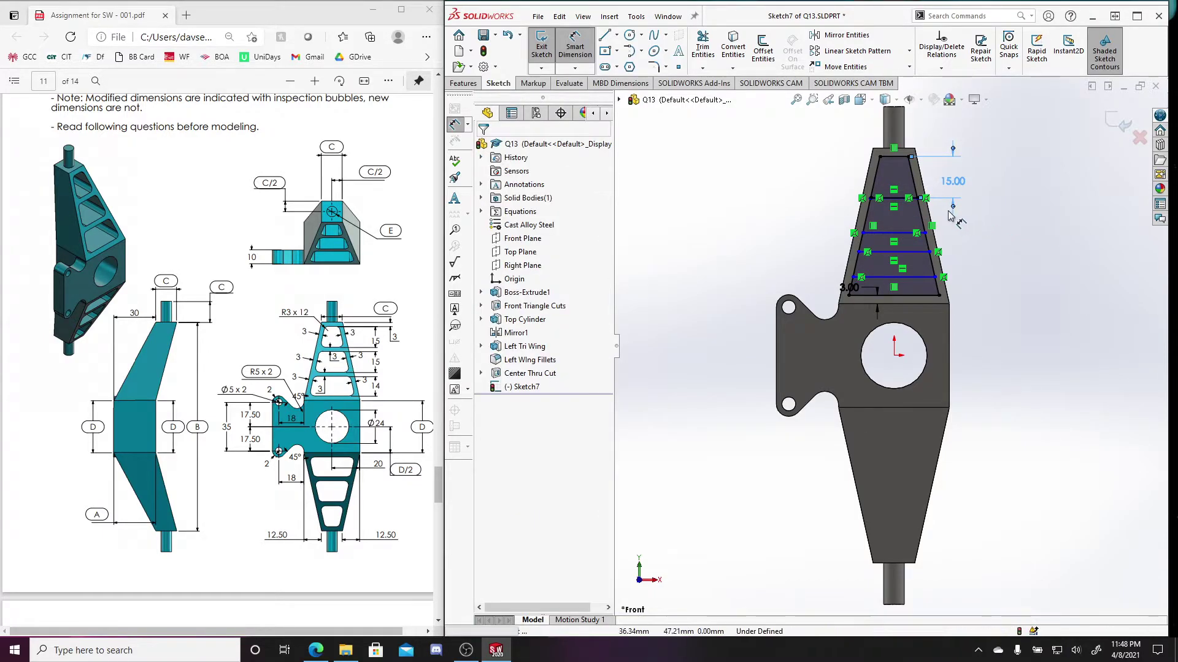
key("ctrl+z")
key("Escape")
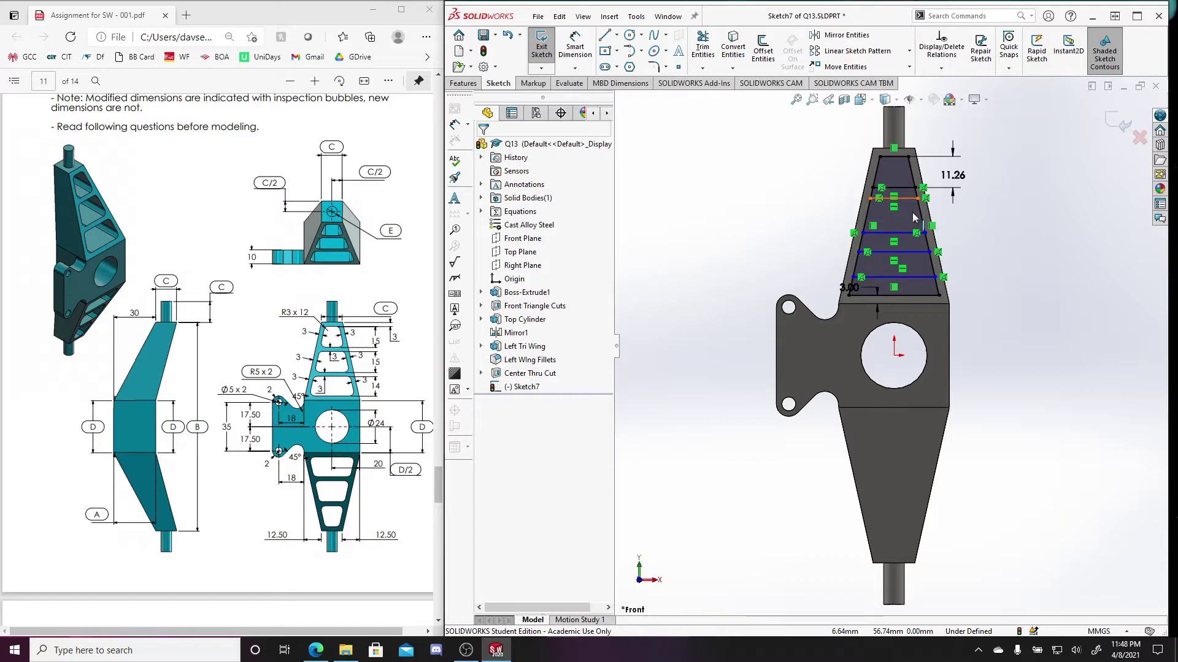
left_click(913, 215)
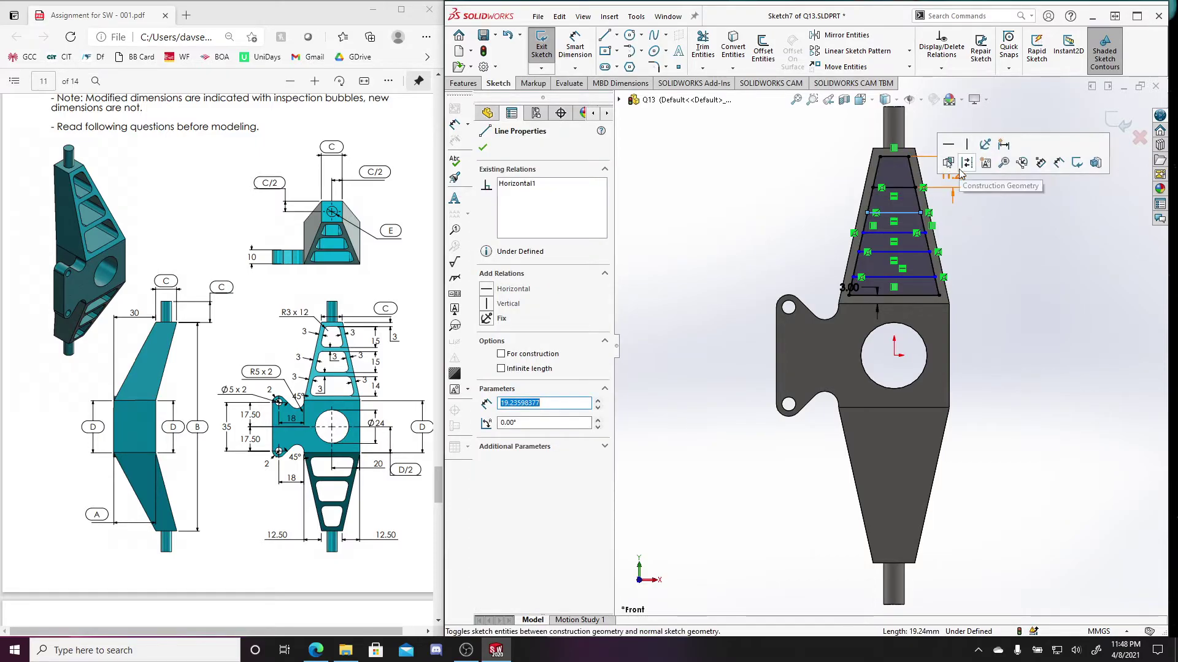
key("Escape")
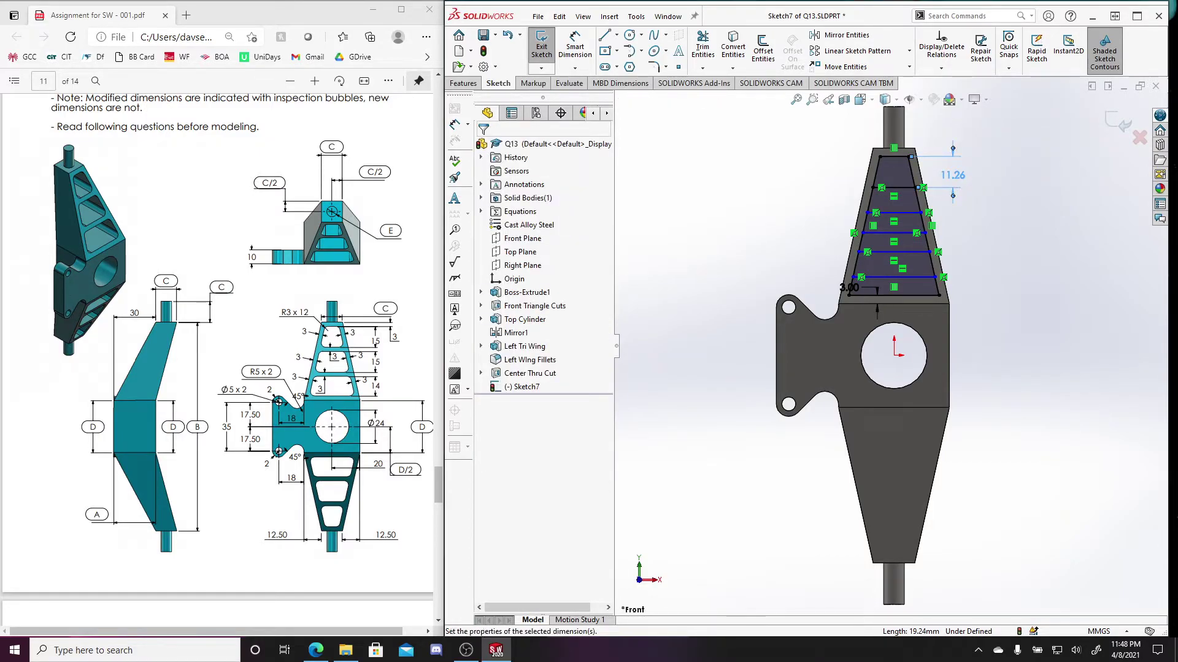
left_click(954, 176)
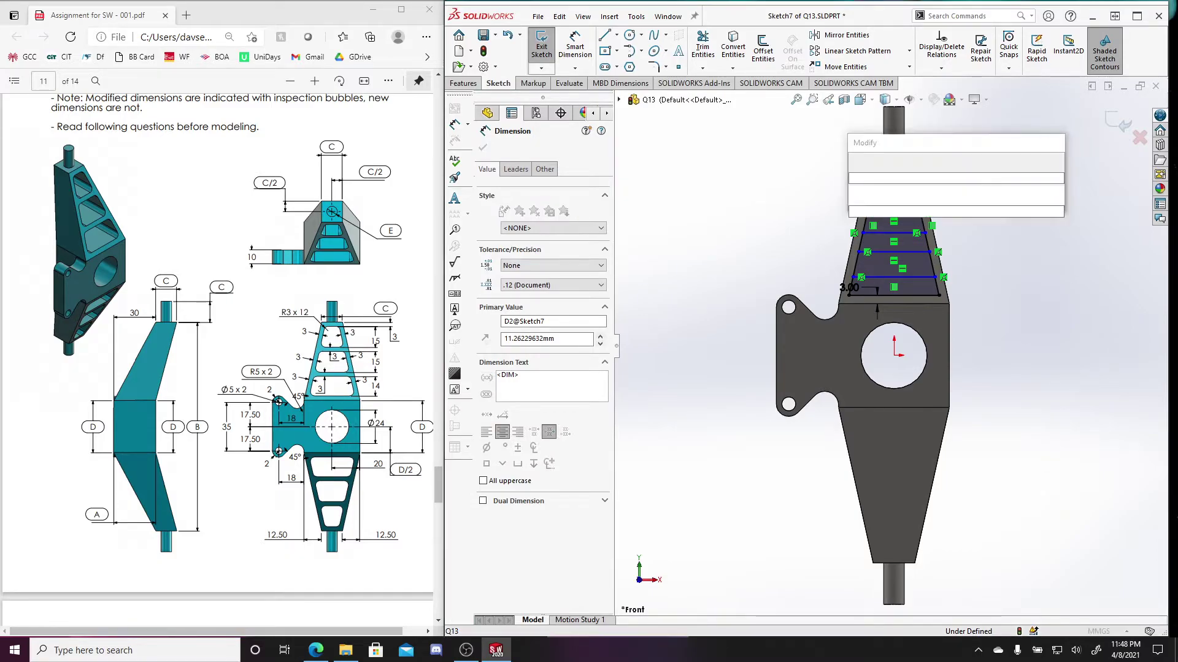
key("Escape")
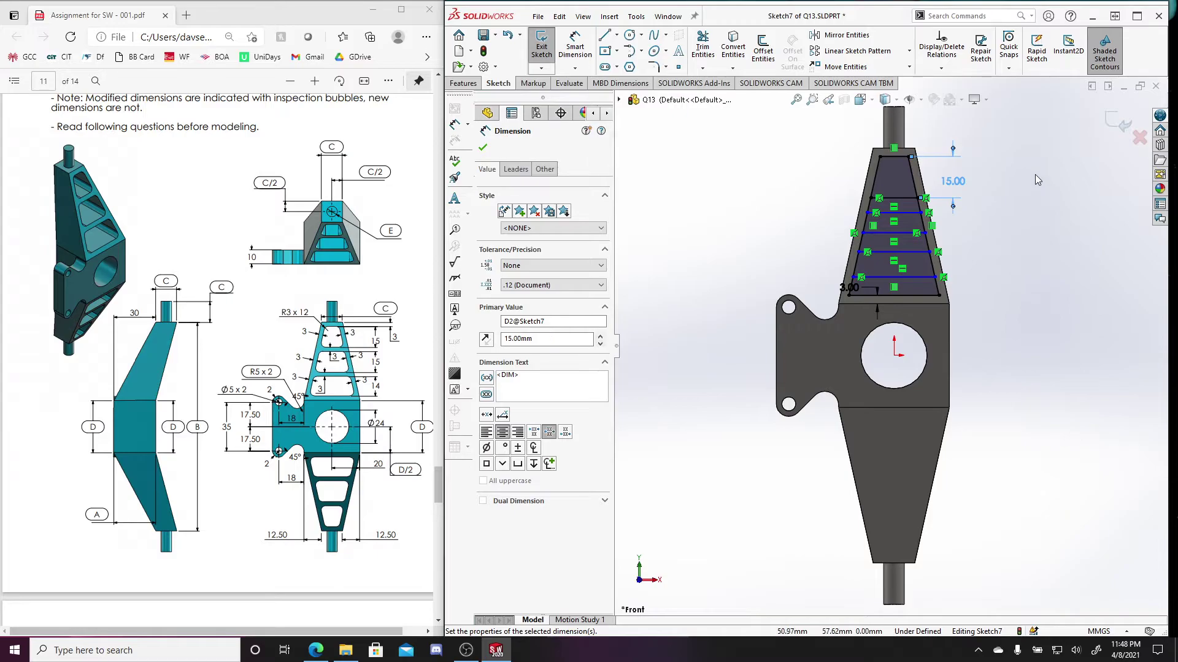
key("Escape")
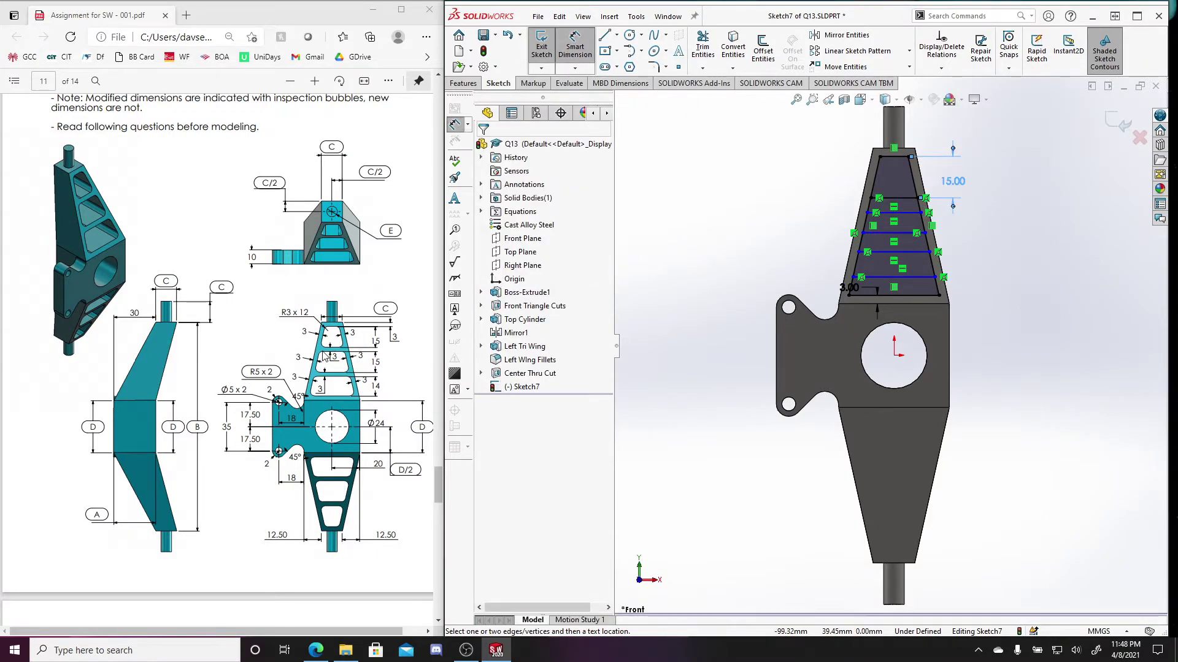
Set a 3 mm gap between the top line and the second line
left_click(899, 199)
left_click(908, 212)
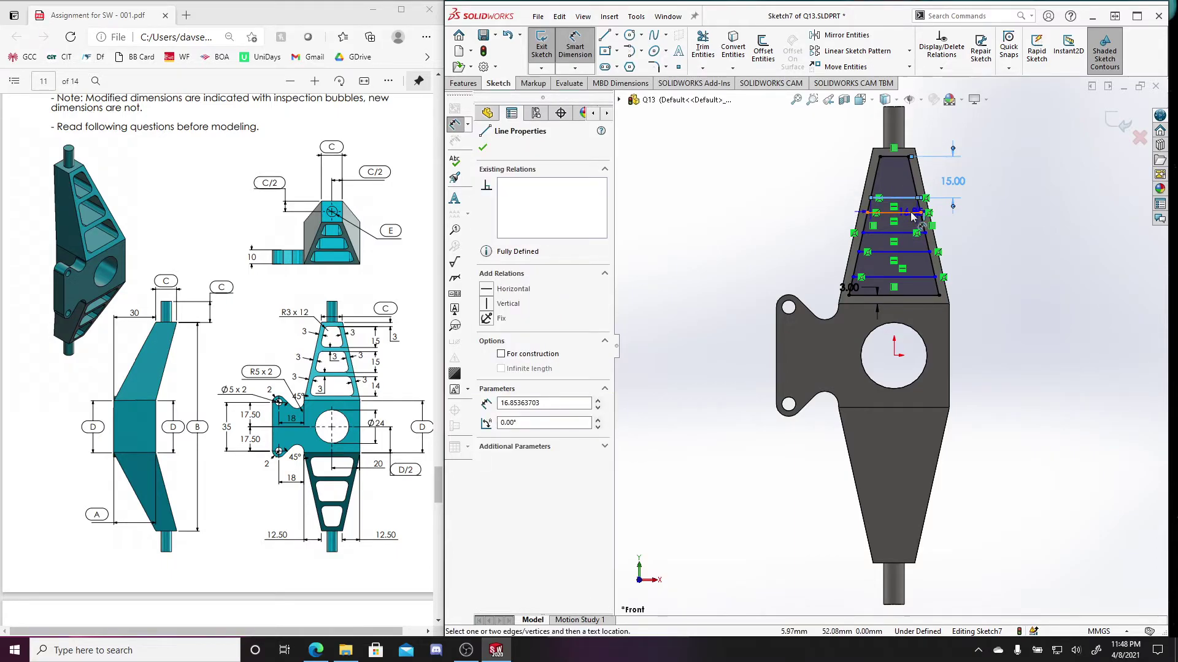
left_click(984, 207)
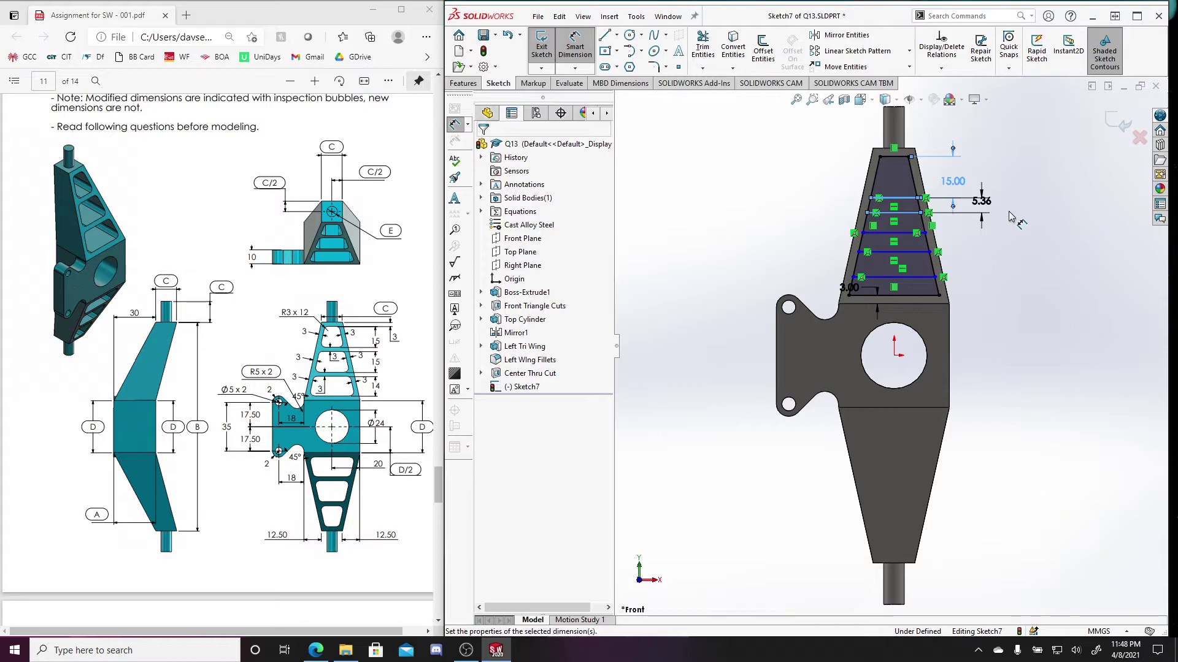
type("3")
key("Return")
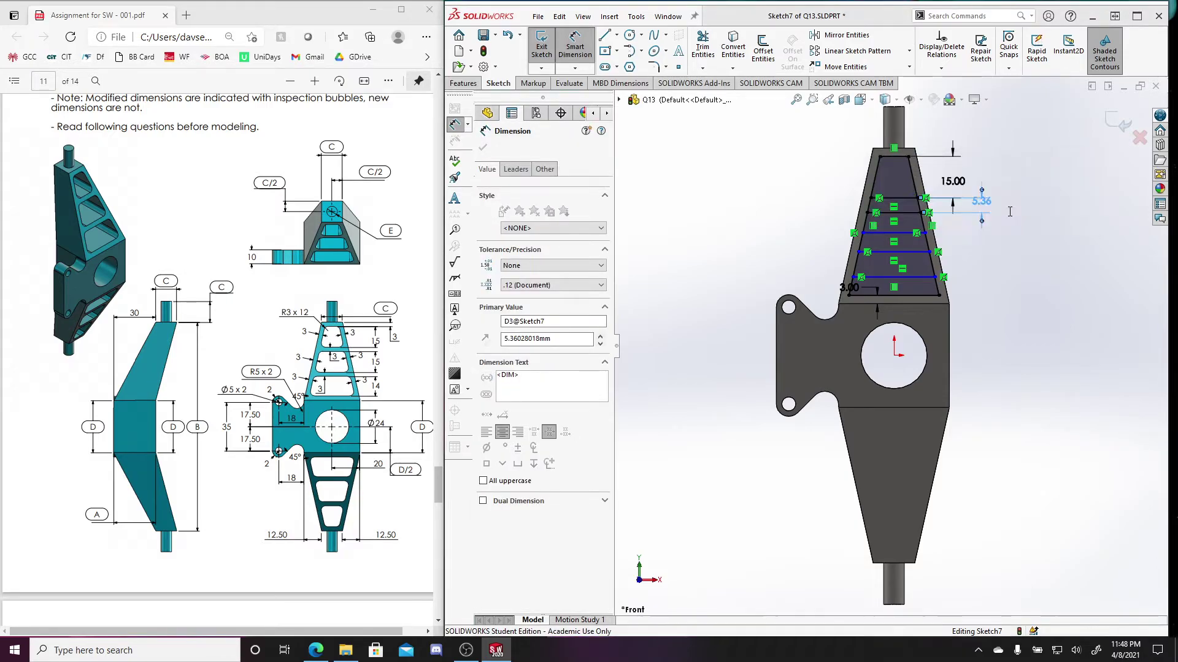
Space the next line 15 mm below the rib and give the following rib a 3 mm gap
left_click(912, 237)
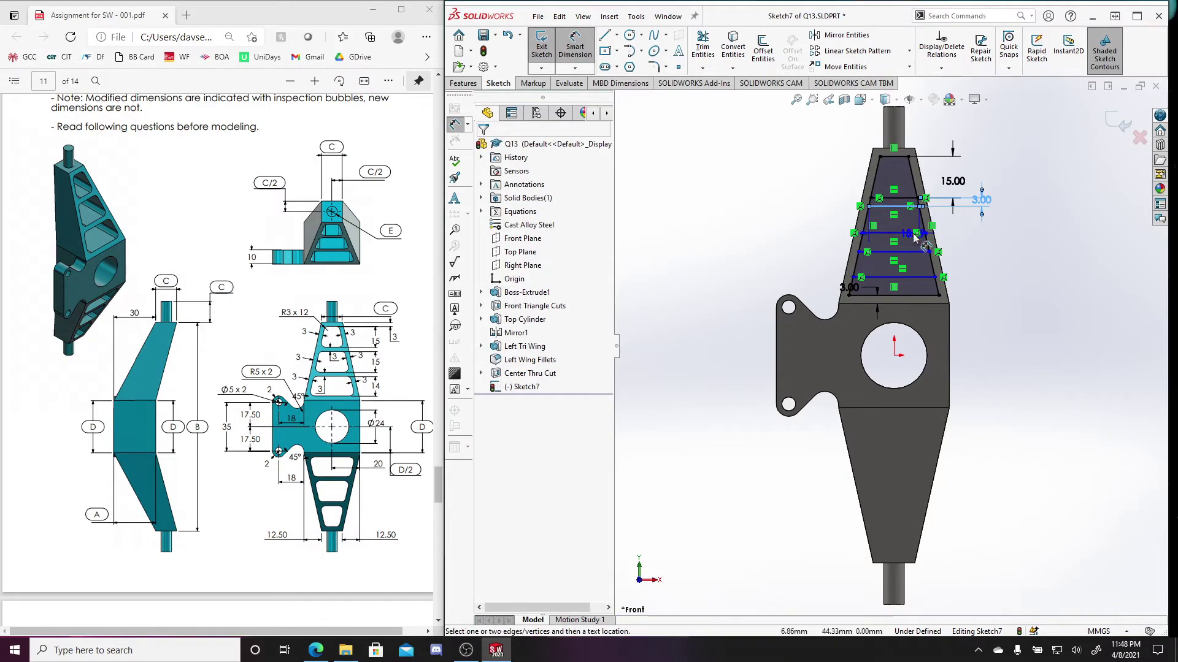
left_click(975, 222)
left_click(958, 224)
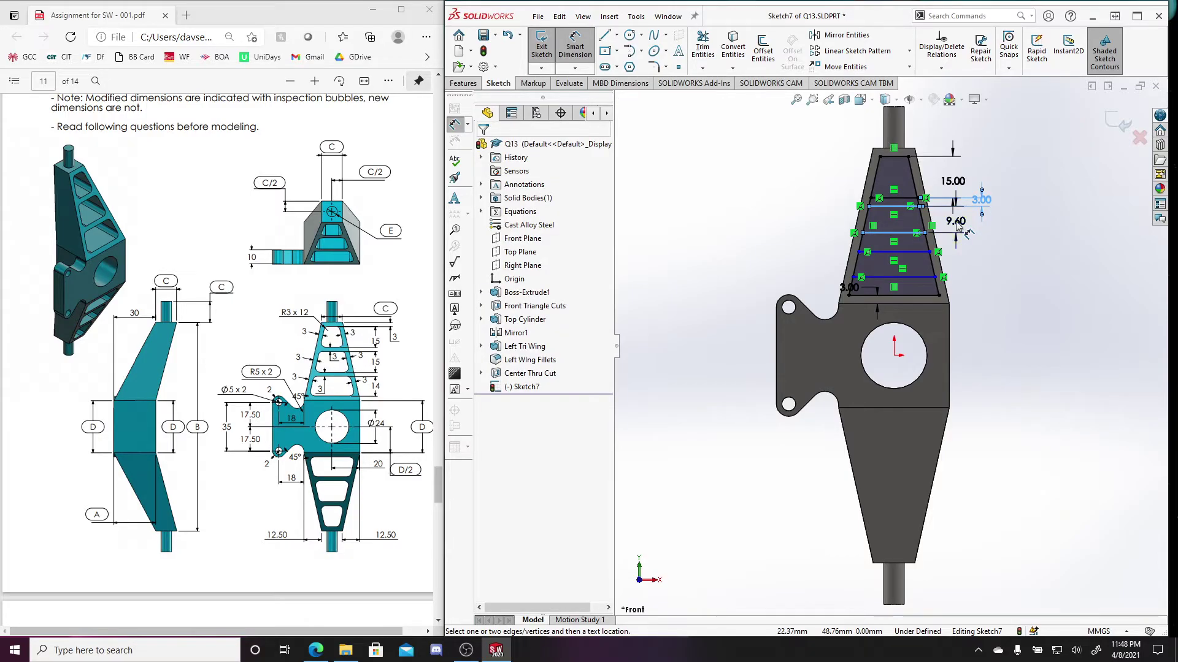
left_click(989, 224)
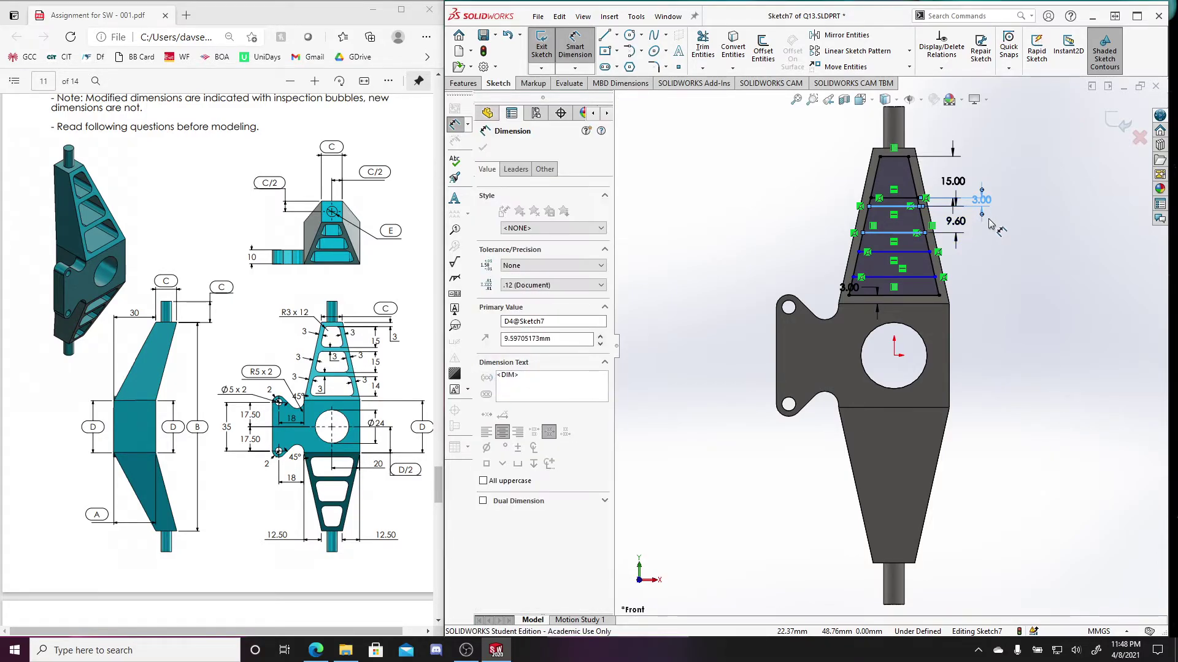
type("15")
key("Return")
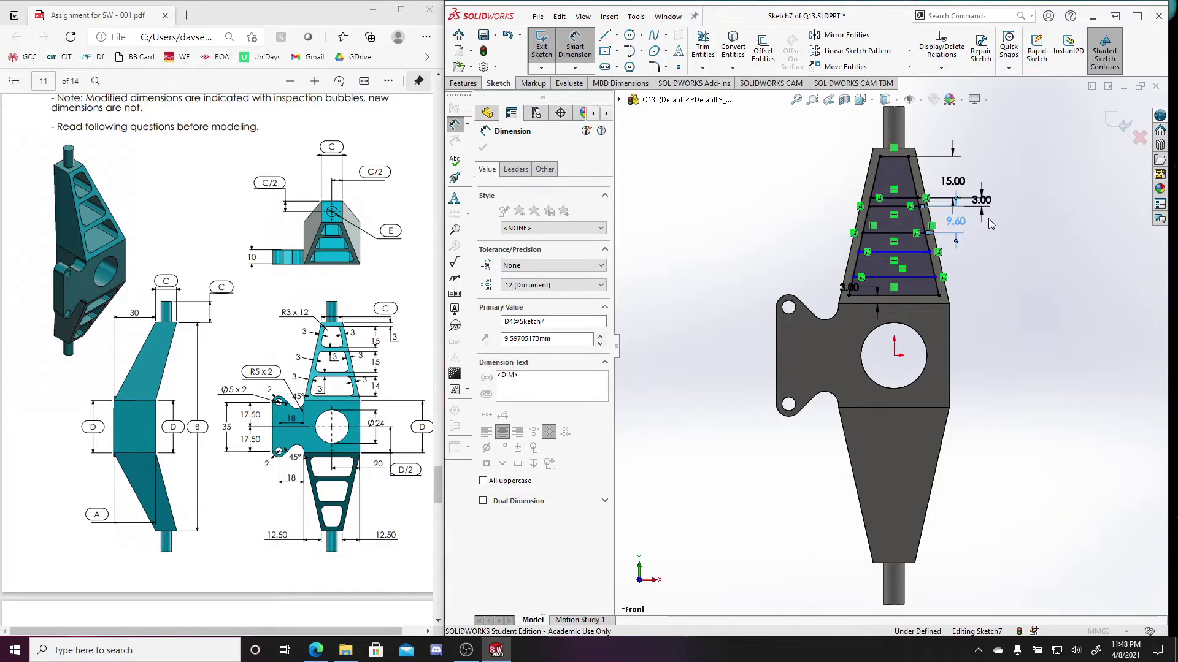
left_click(909, 253)
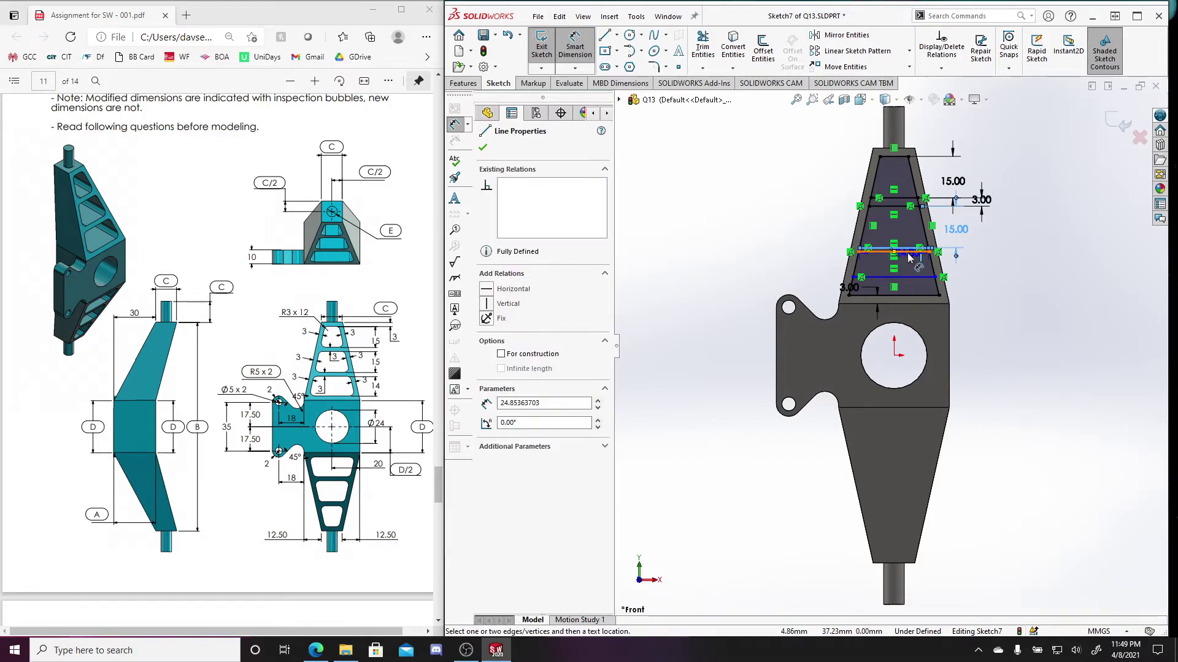
left_click(955, 256)
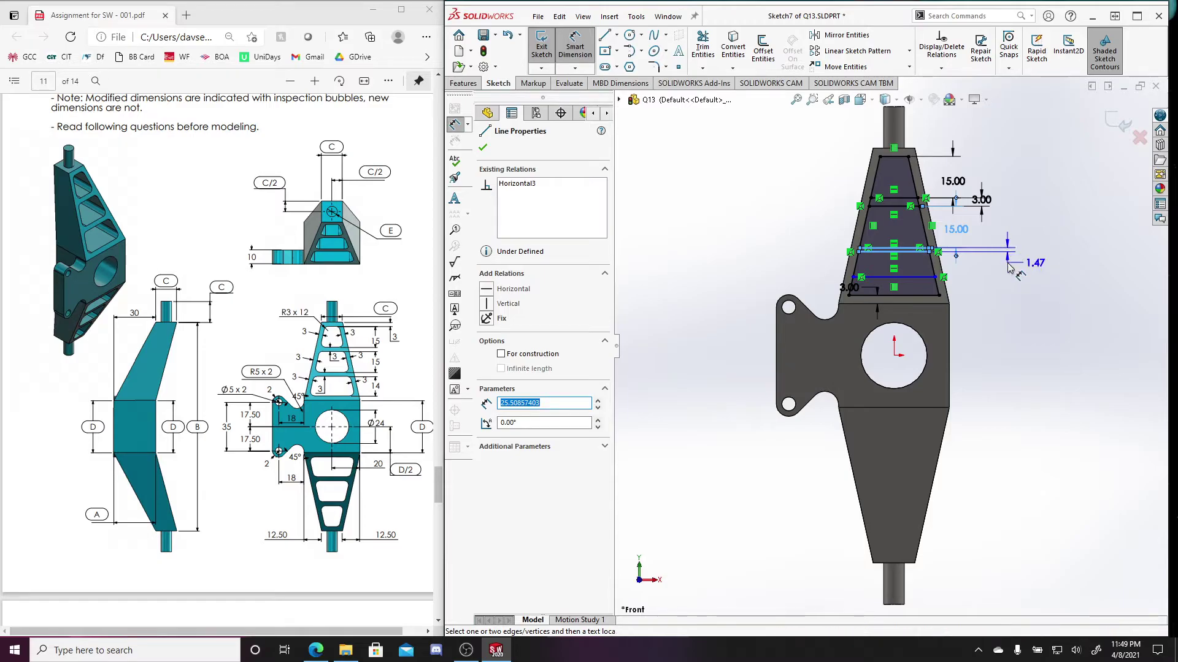
left_click(1041, 270)
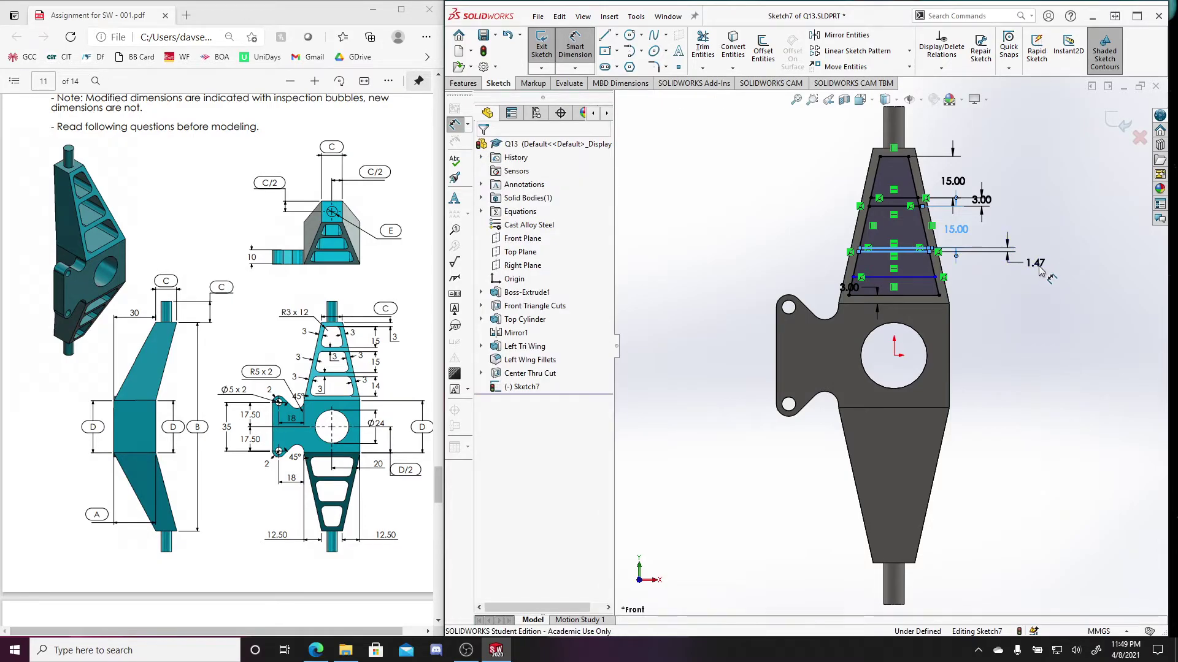
double_click(1037, 264)
type("3")
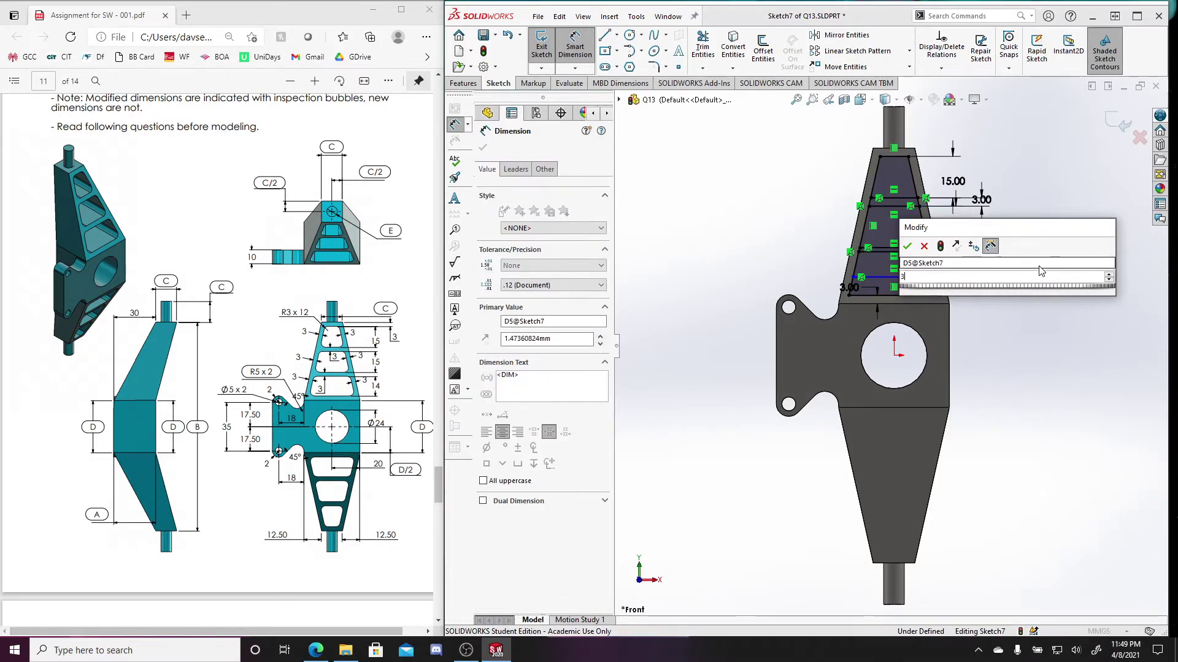
key("Return")
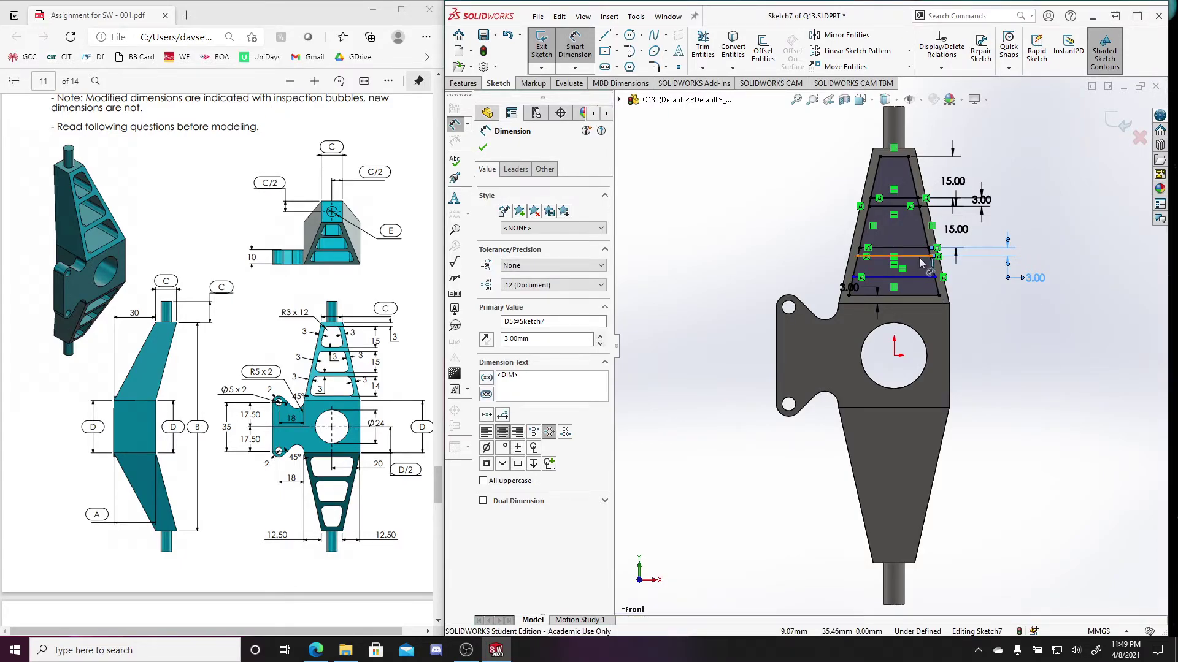
Dimension the lower pocket line 14 mm from the line above, fully defining Sketch7
left_click(920, 279)
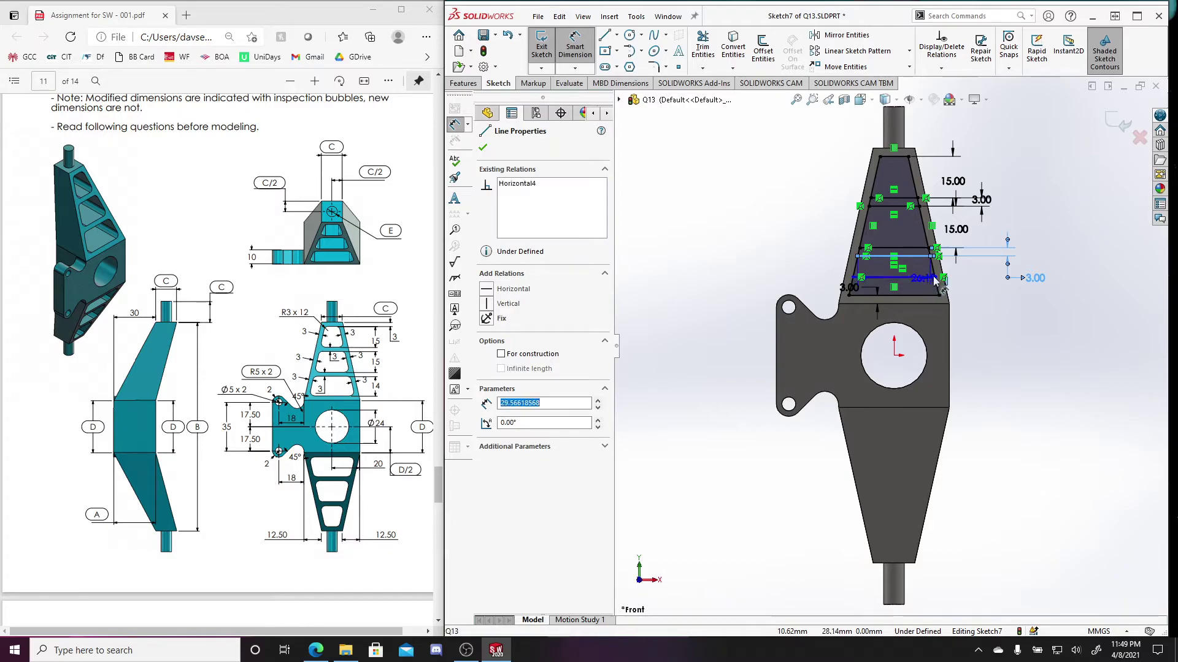
left_click(967, 270)
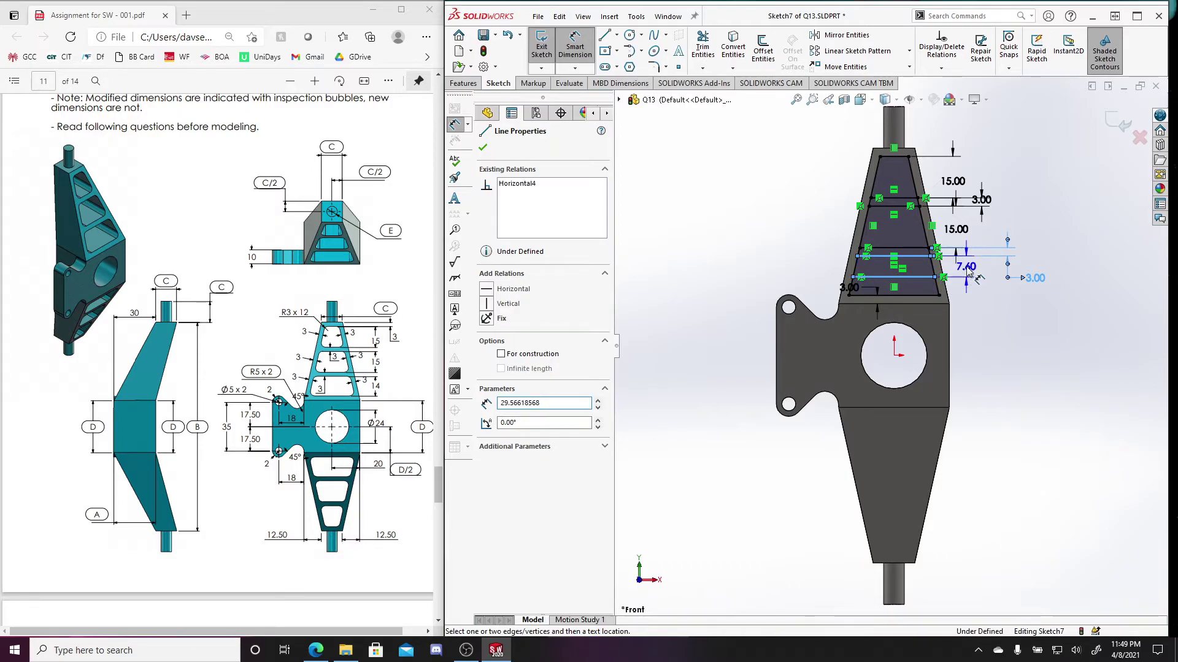
left_click(1014, 318)
type("14")
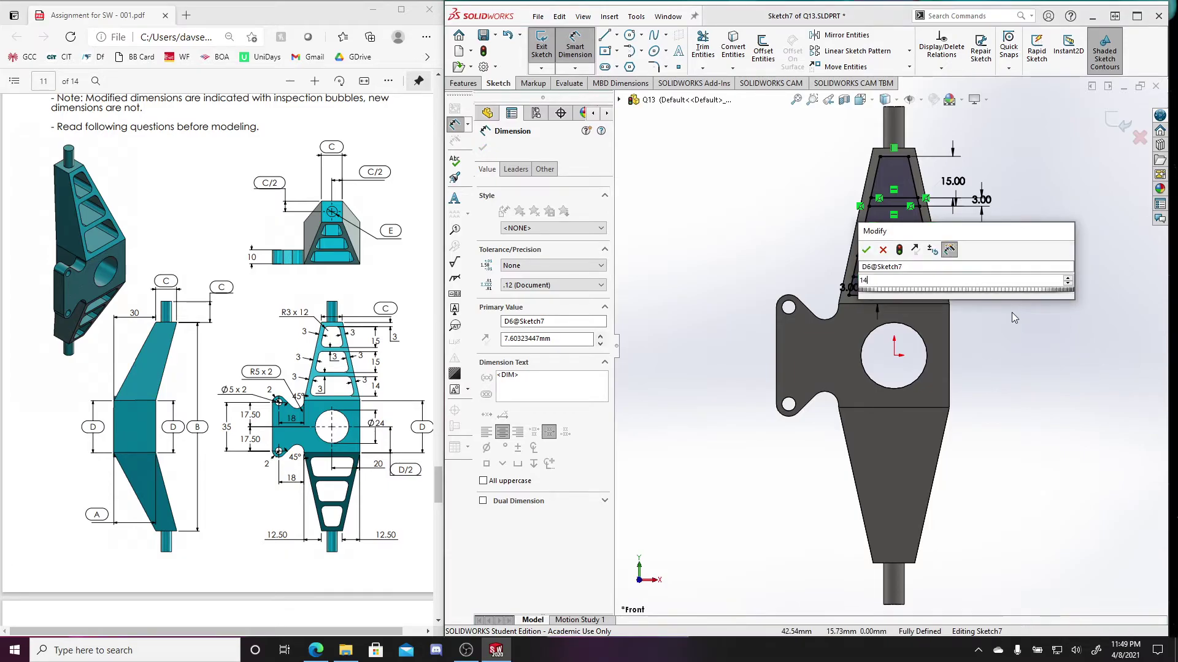
key("Return")
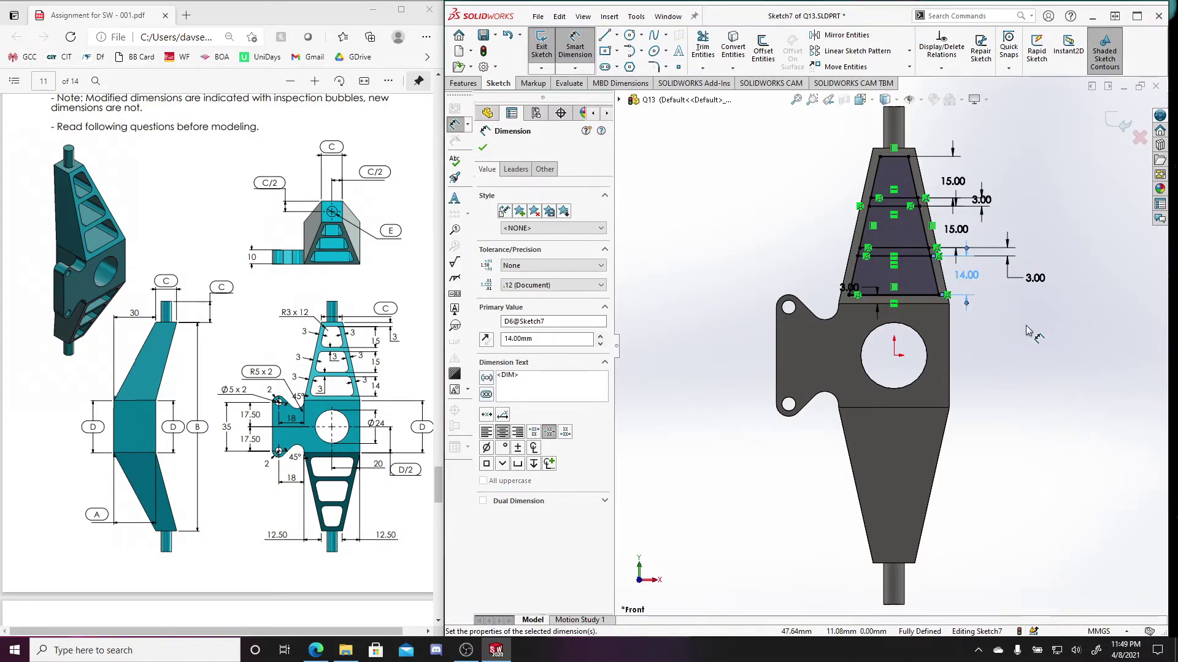
Trim away the extra line segments at the bottom of the pocket
left_click(993, 320)
scroll(981, 313, "down", 2)
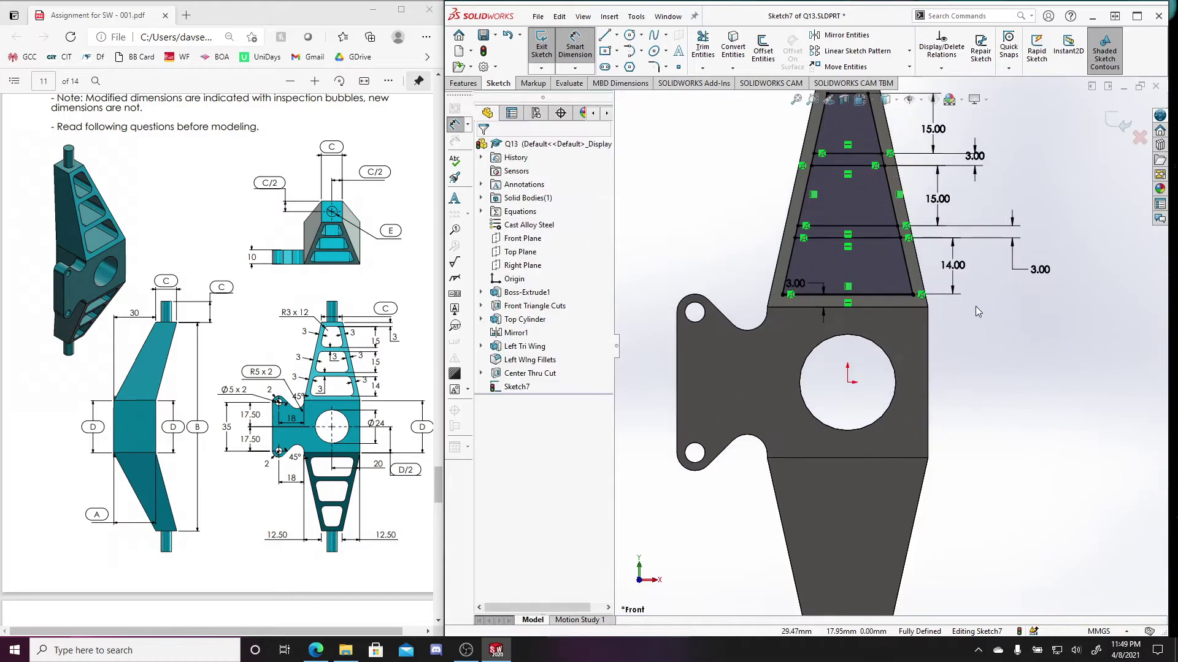
scroll(920, 298, "down", 4)
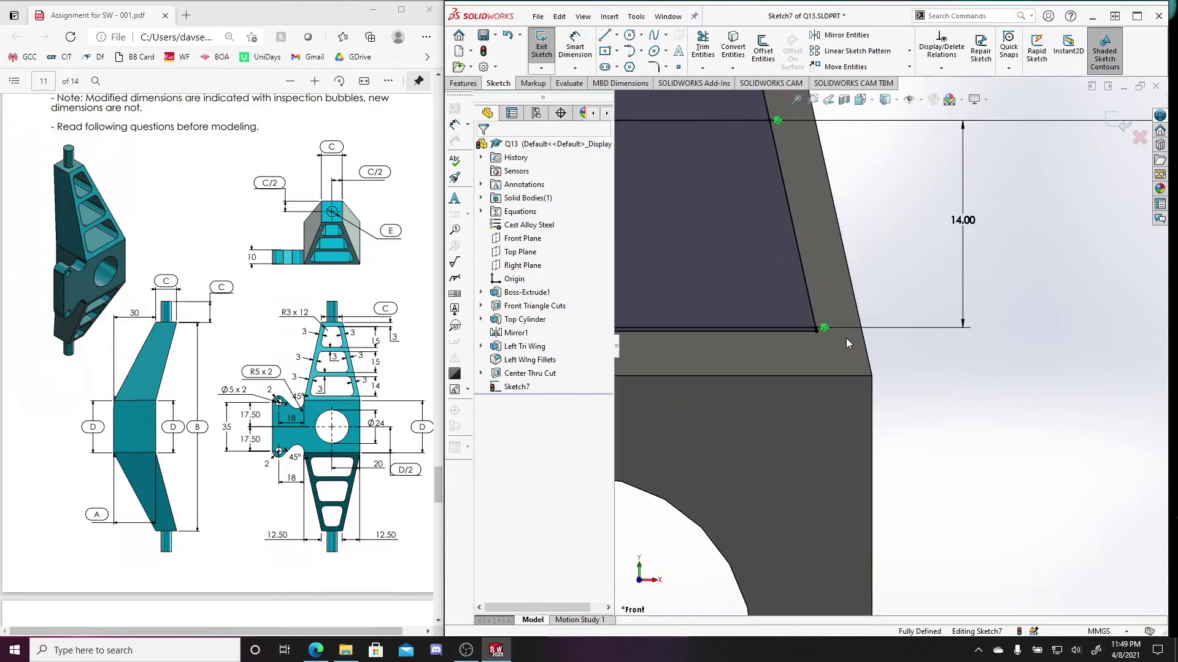
scroll(853, 341, "up", 1)
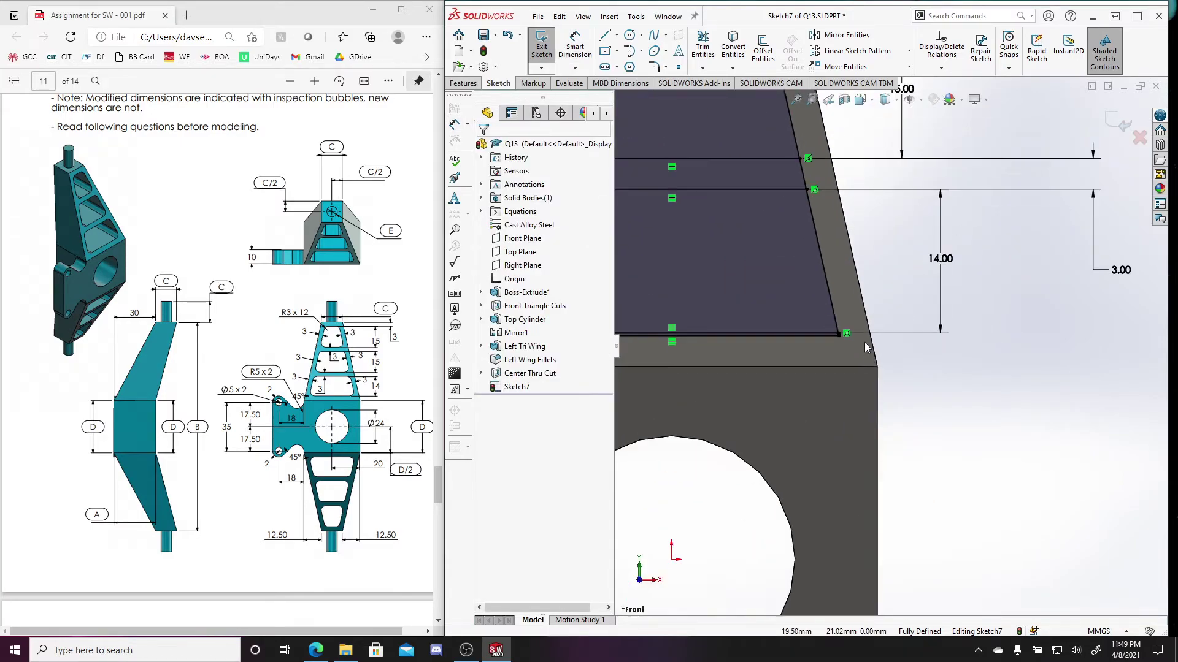
left_click(703, 48)
scroll(742, 331, "up", 3)
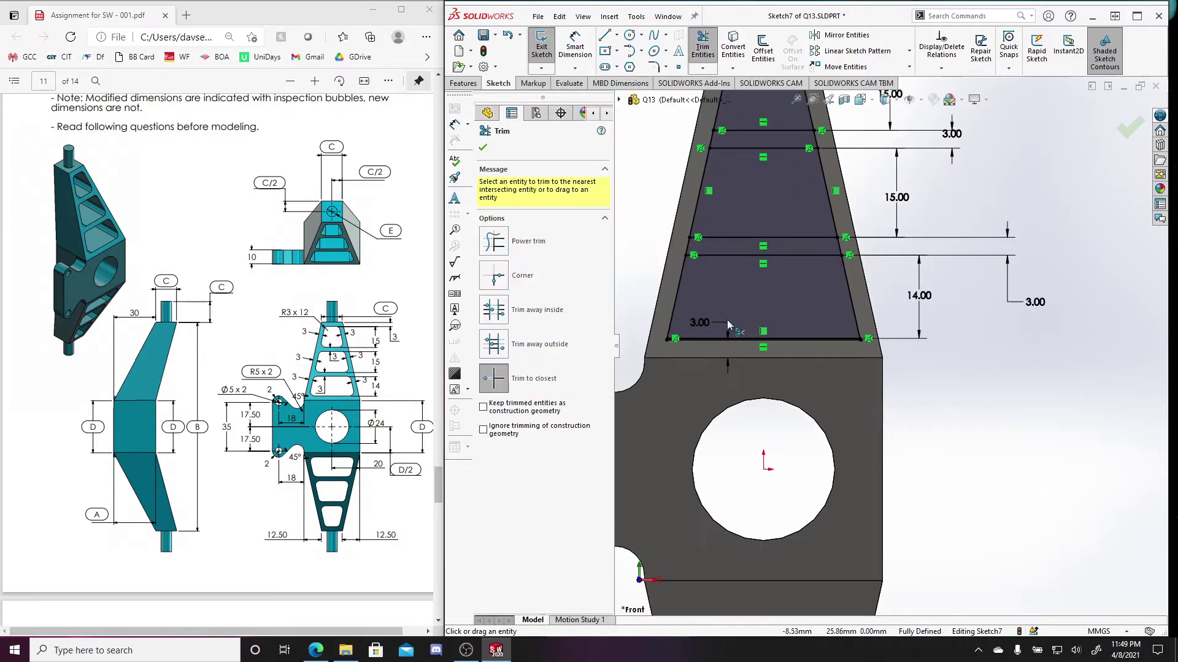
scroll(727, 319, "down", 5)
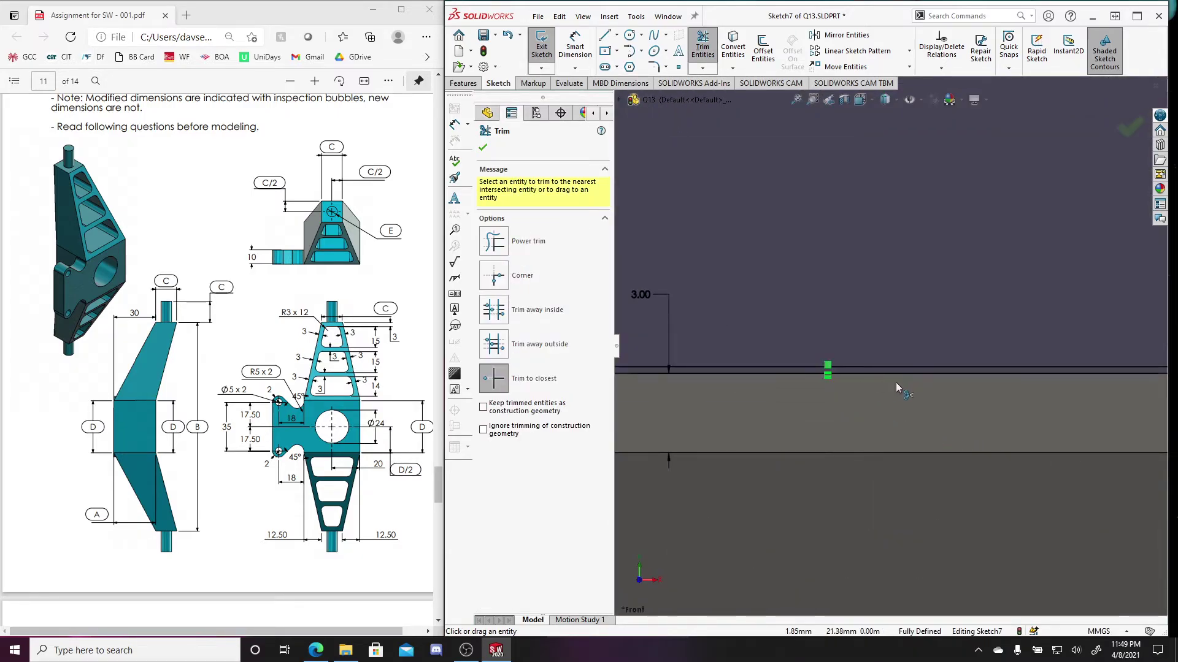
left_click(965, 374)
scroll(1123, 411, "up", 3)
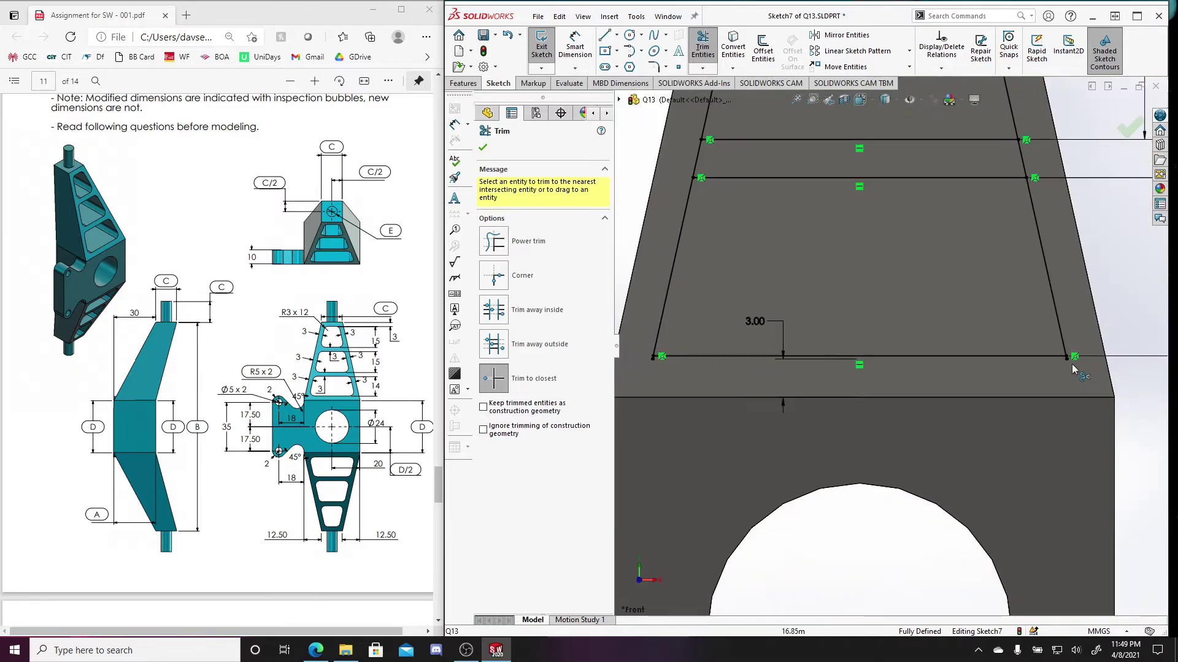
left_click(1071, 359)
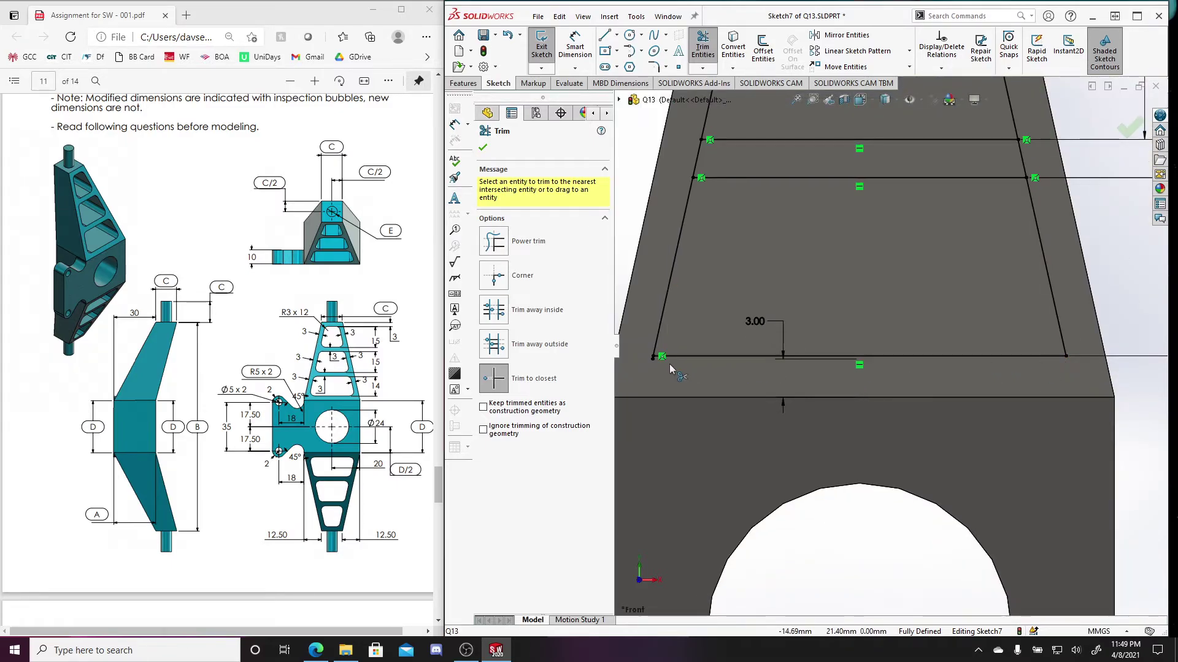
Trim the left and right edge segments between the rib lines, leaving three closed pockets
left_click(697, 160)
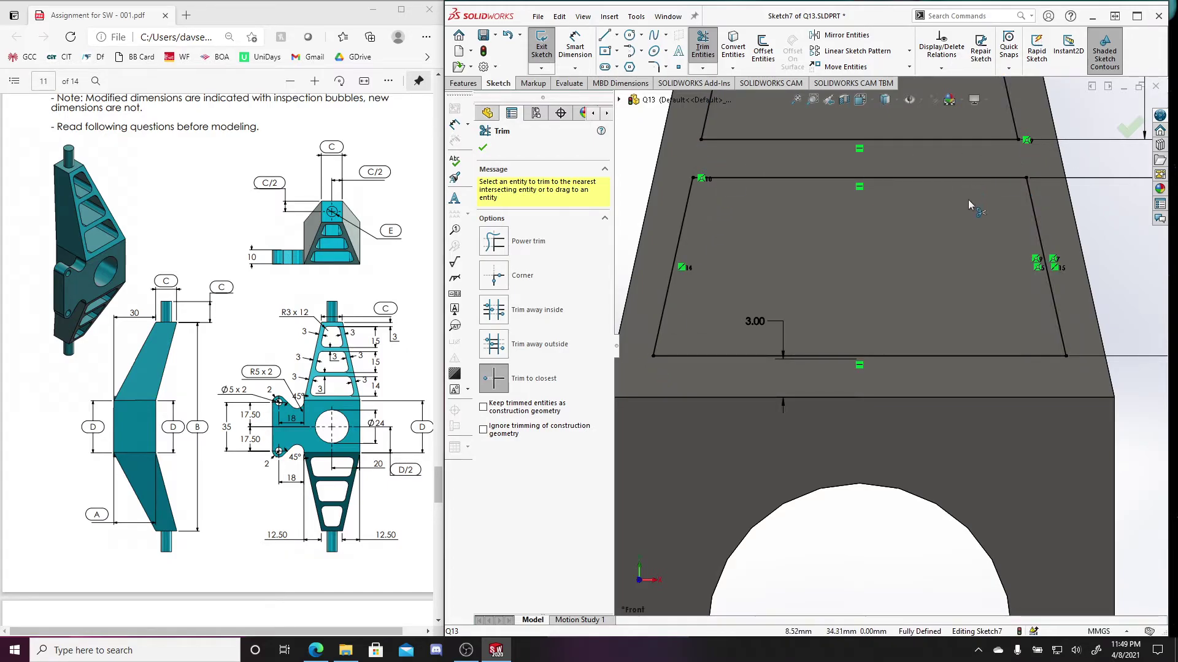
scroll(923, 175, "up", 4)
middle_click_drag(923, 174, 916, 225, "ctrl")
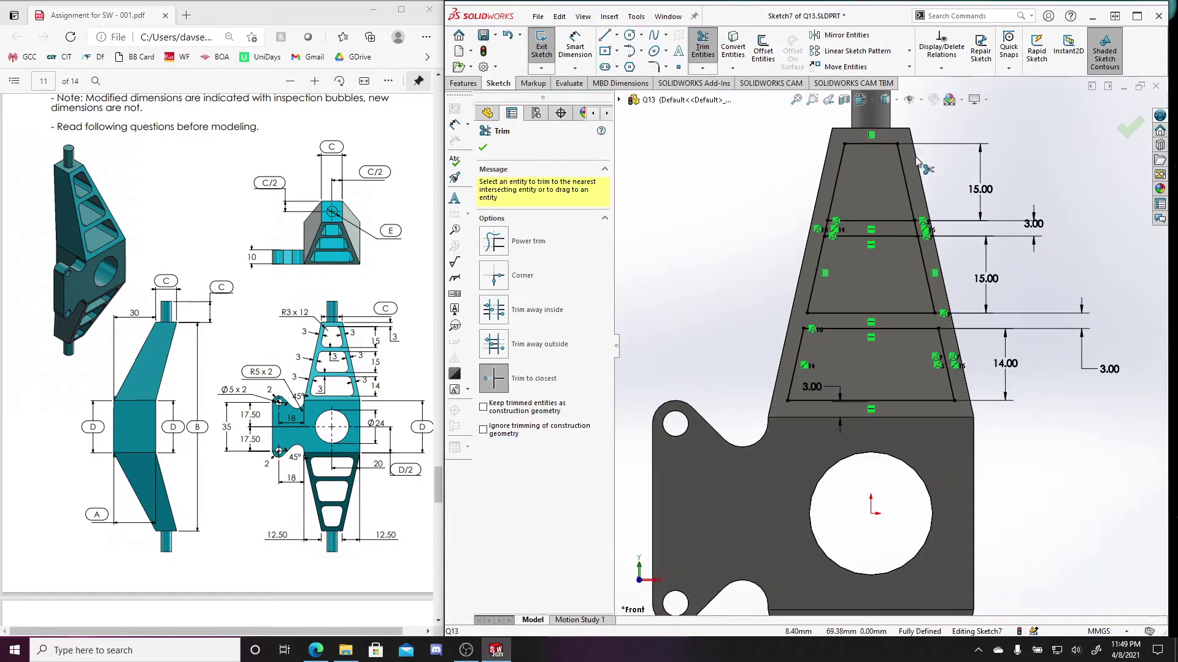
left_click(826, 231)
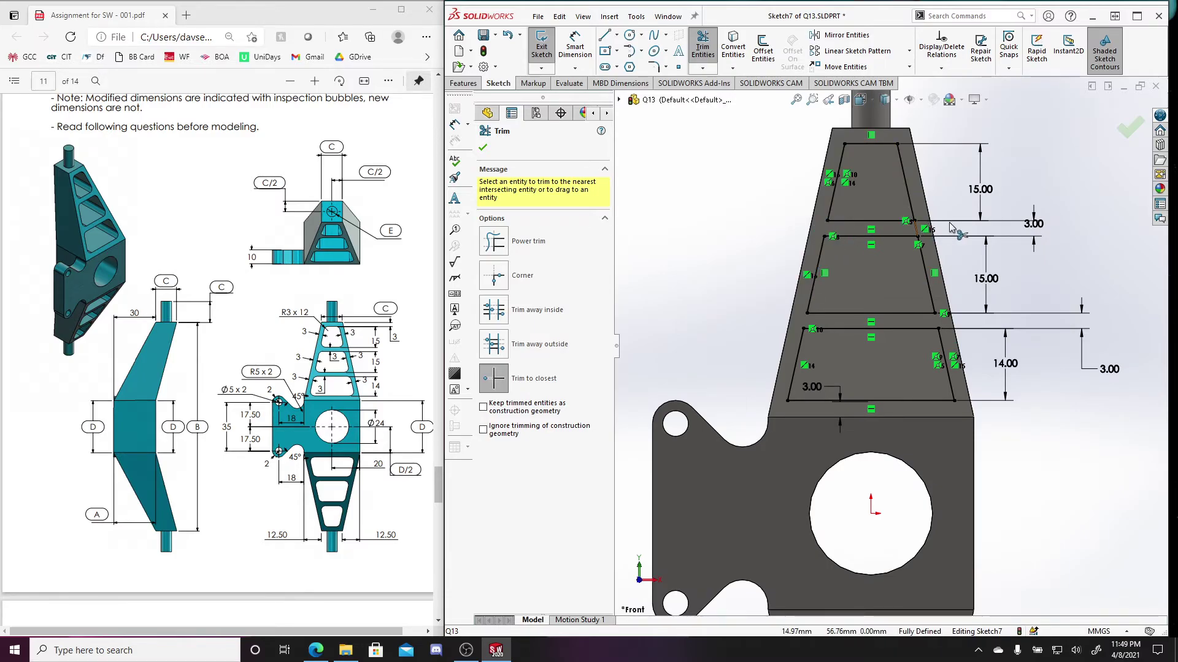
left_click(920, 229)
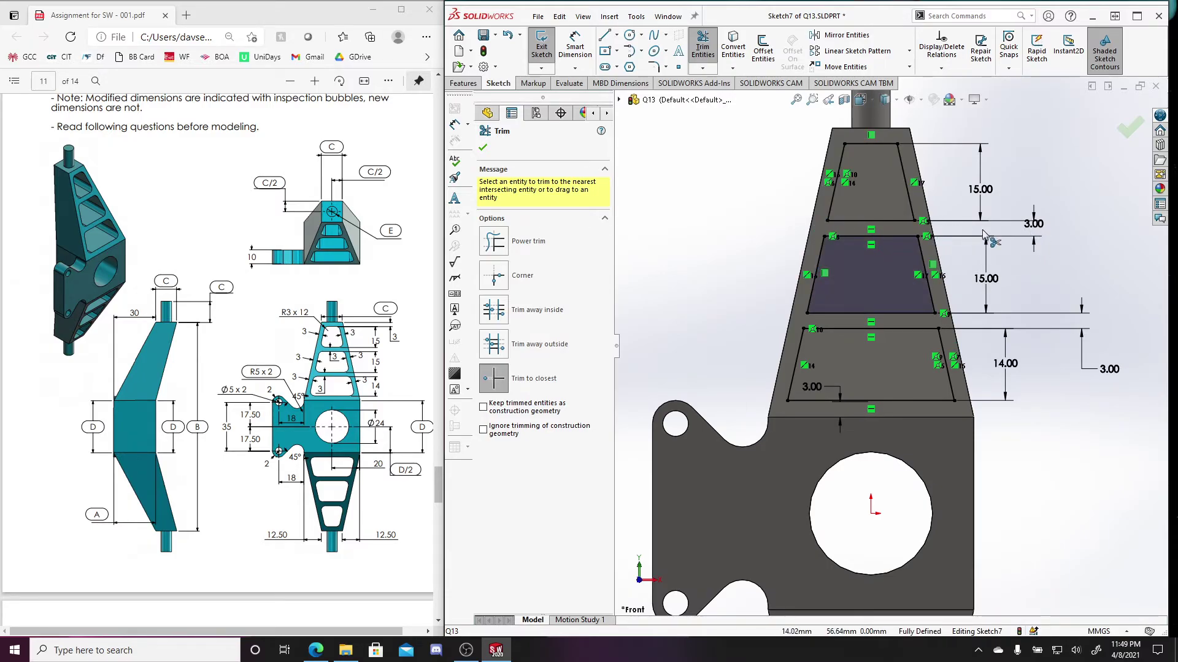
key("Escape")
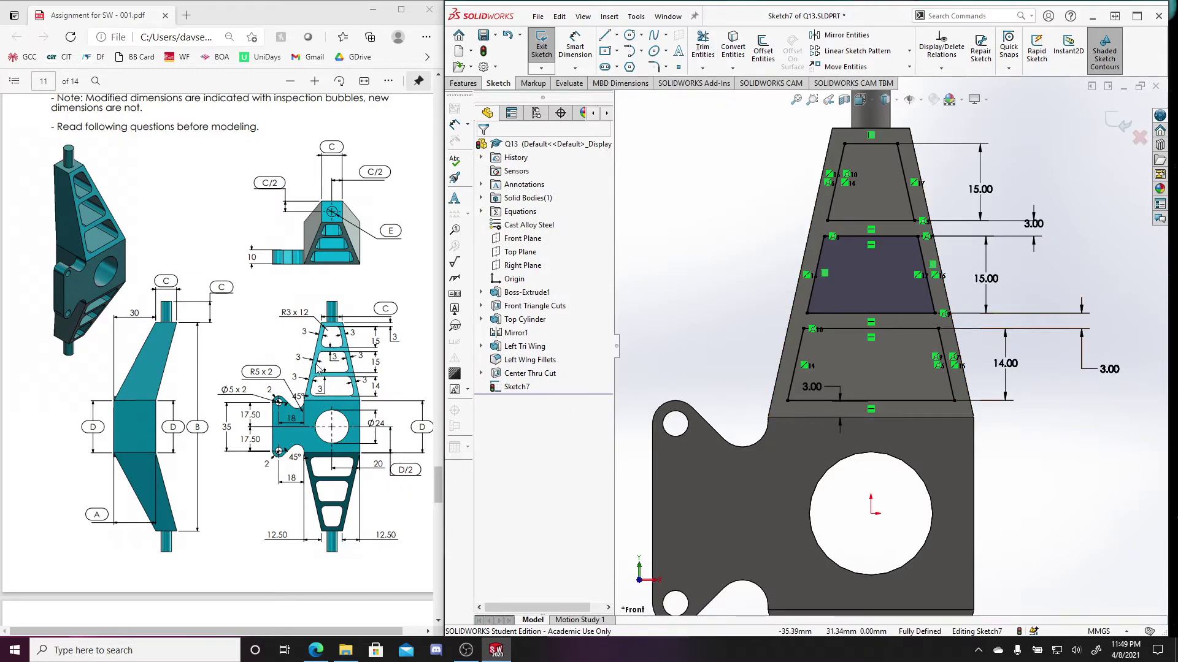
Set the Sketch Fillet radius to 3 mm and round the top pocket's four corners
left_click(653, 66)
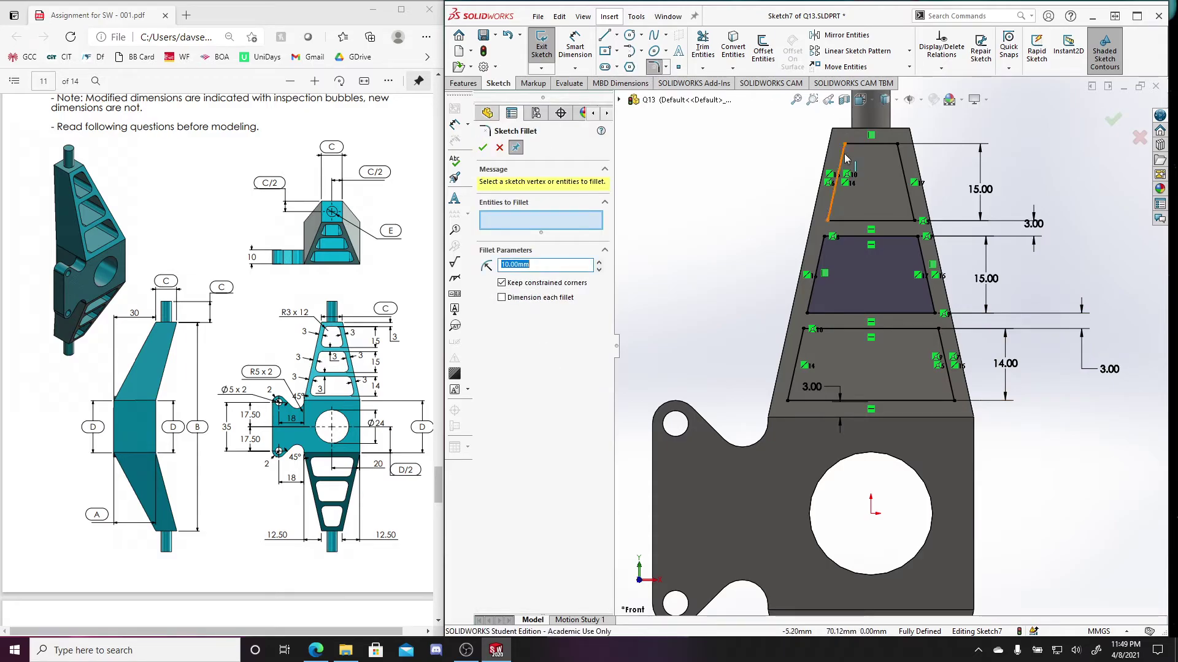
left_click(845, 146)
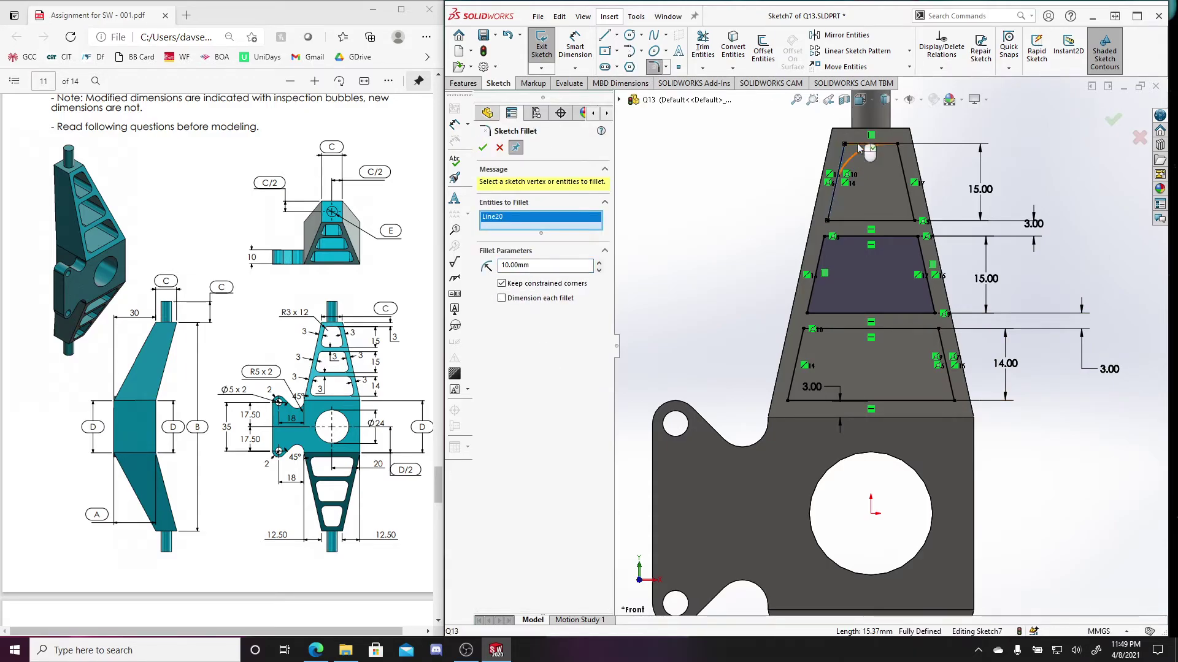
left_click(533, 265)
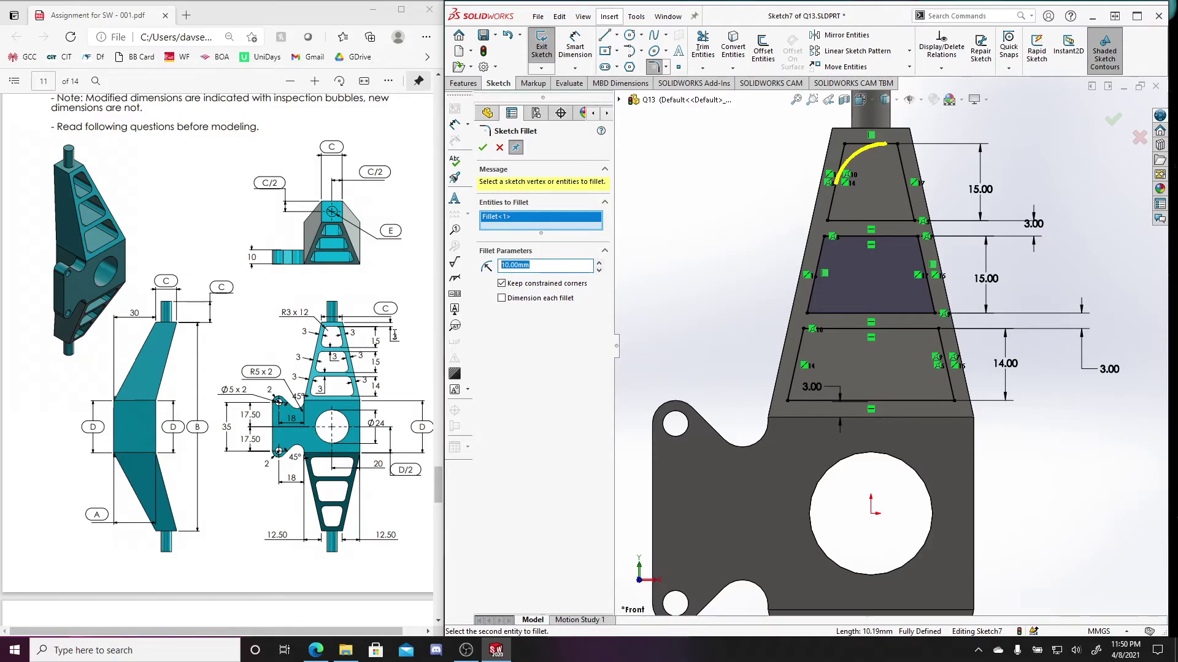
type("3")
key("Return")
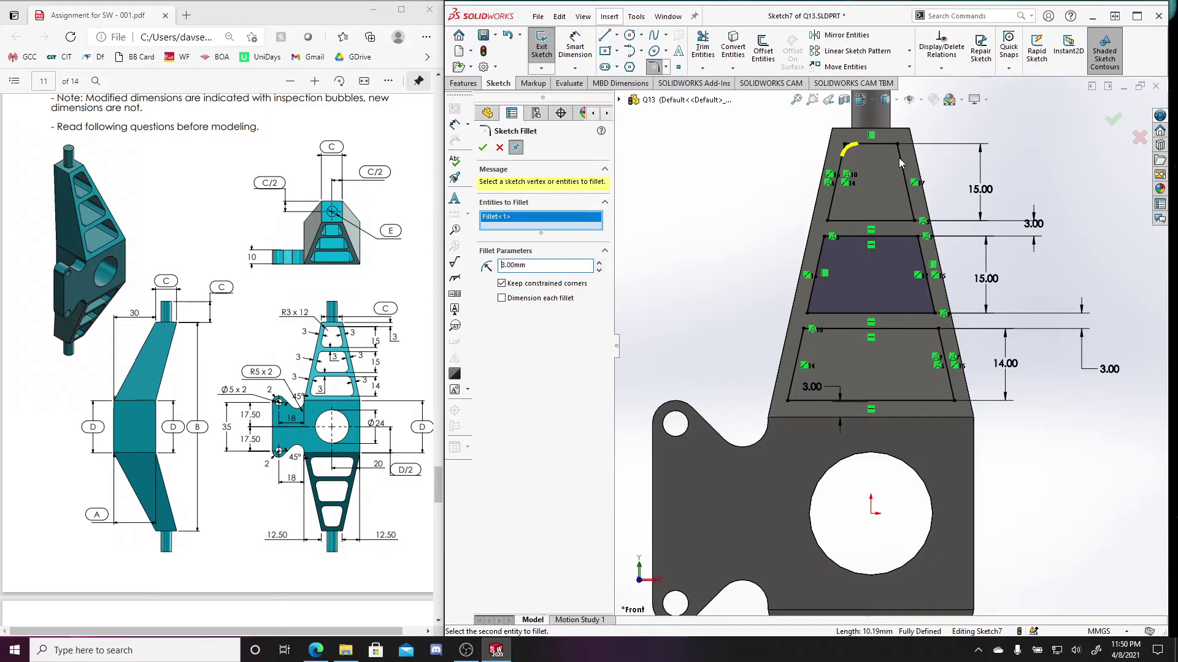
left_click(897, 155)
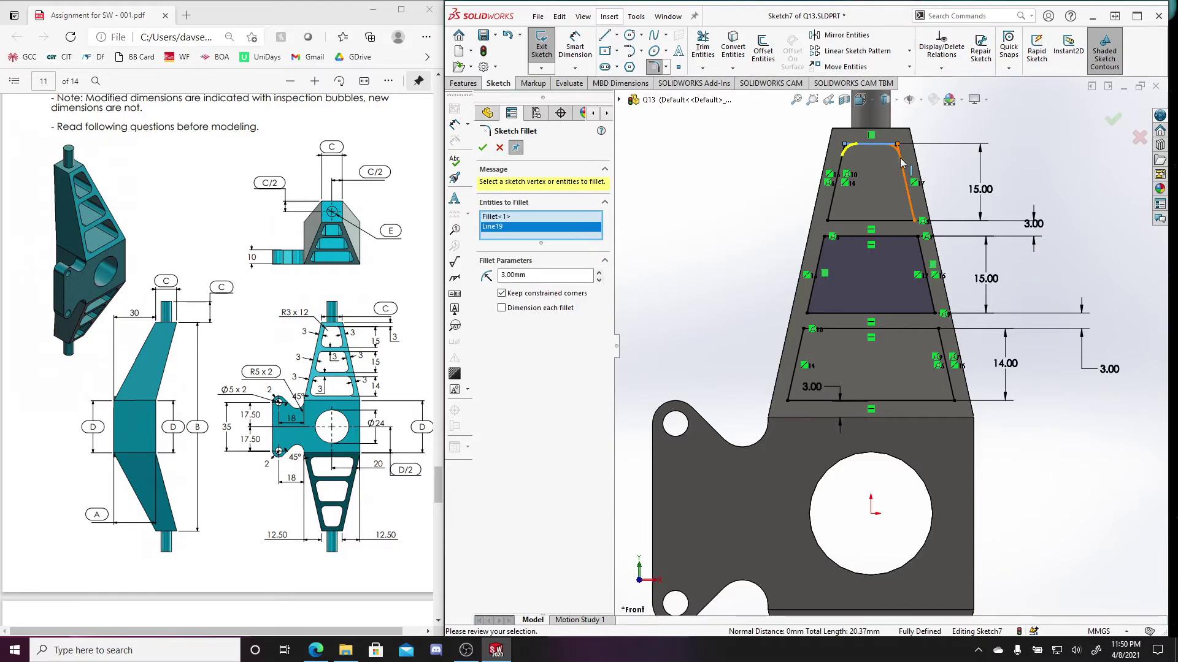
left_click(902, 222)
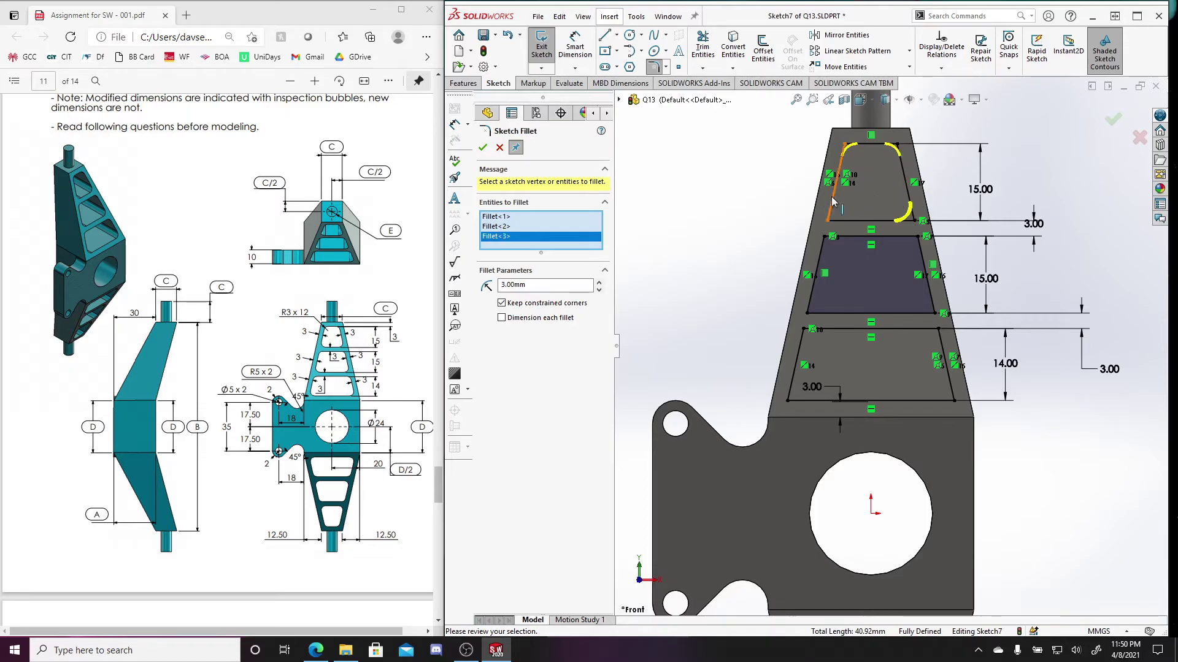
left_click(829, 217)
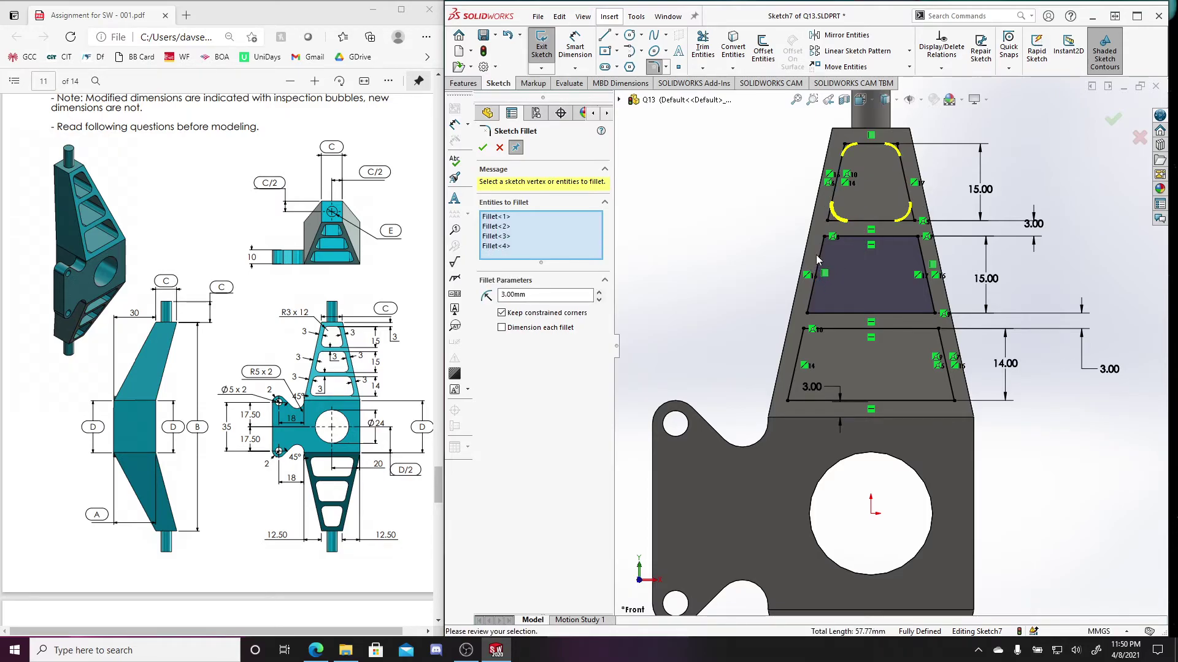
Round the middle and lower pockets' corners and apply all twelve 3 mm fillets
left_click(824, 237)
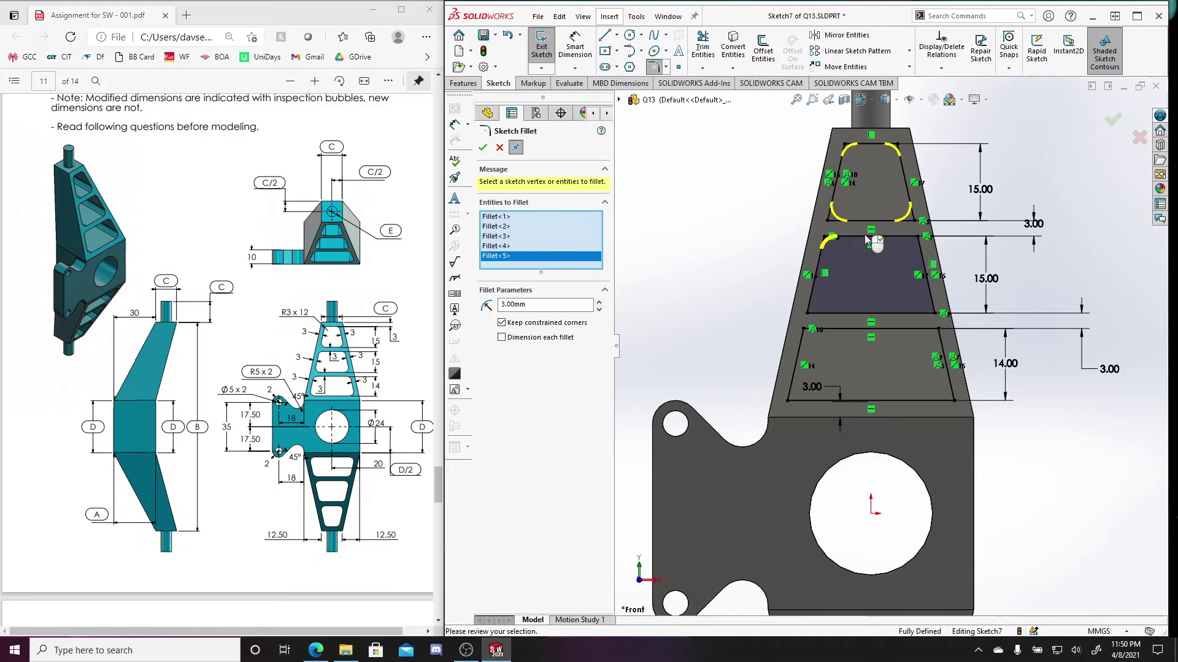
left_click(917, 238)
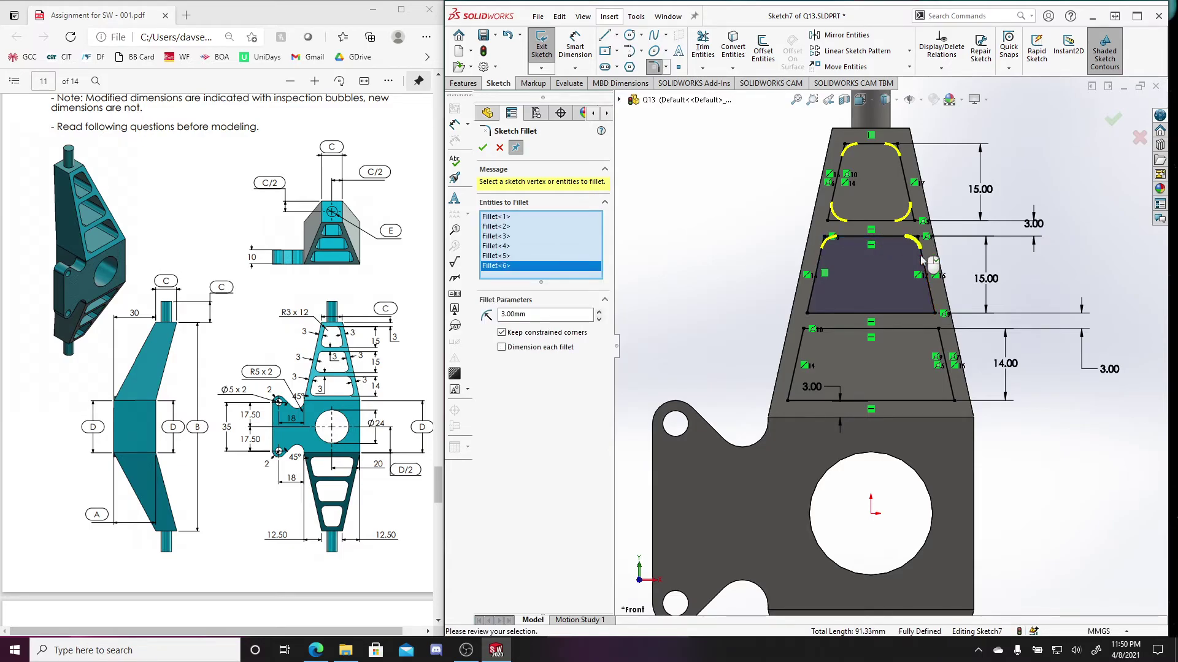
left_click(932, 312)
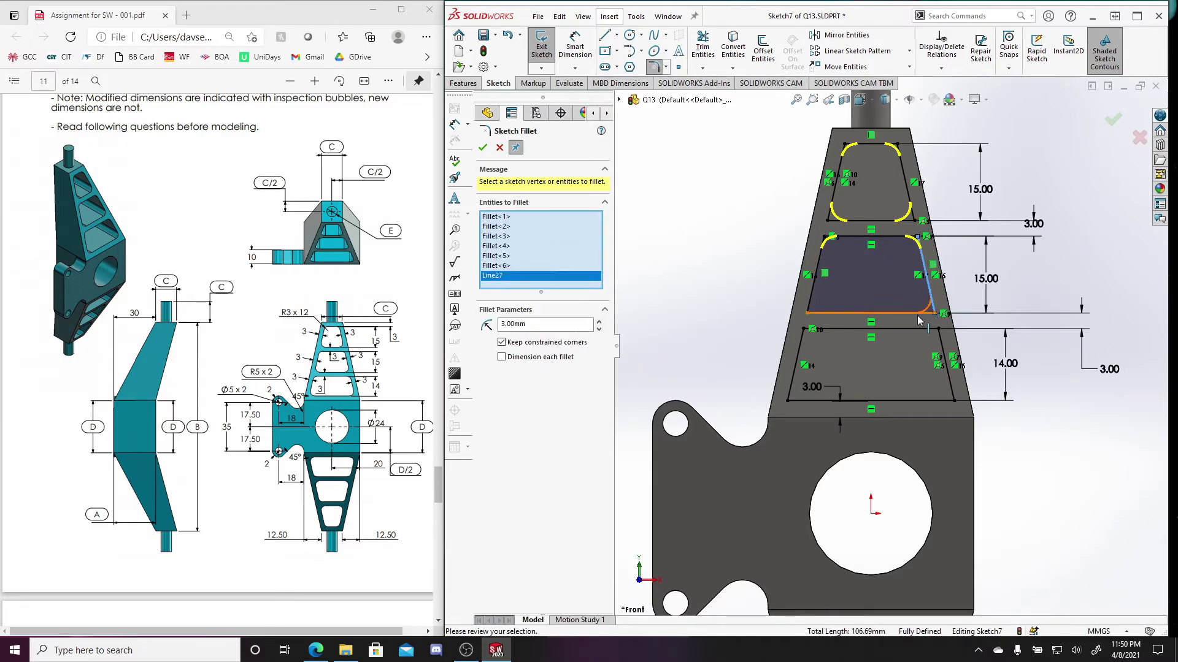
left_click(814, 292)
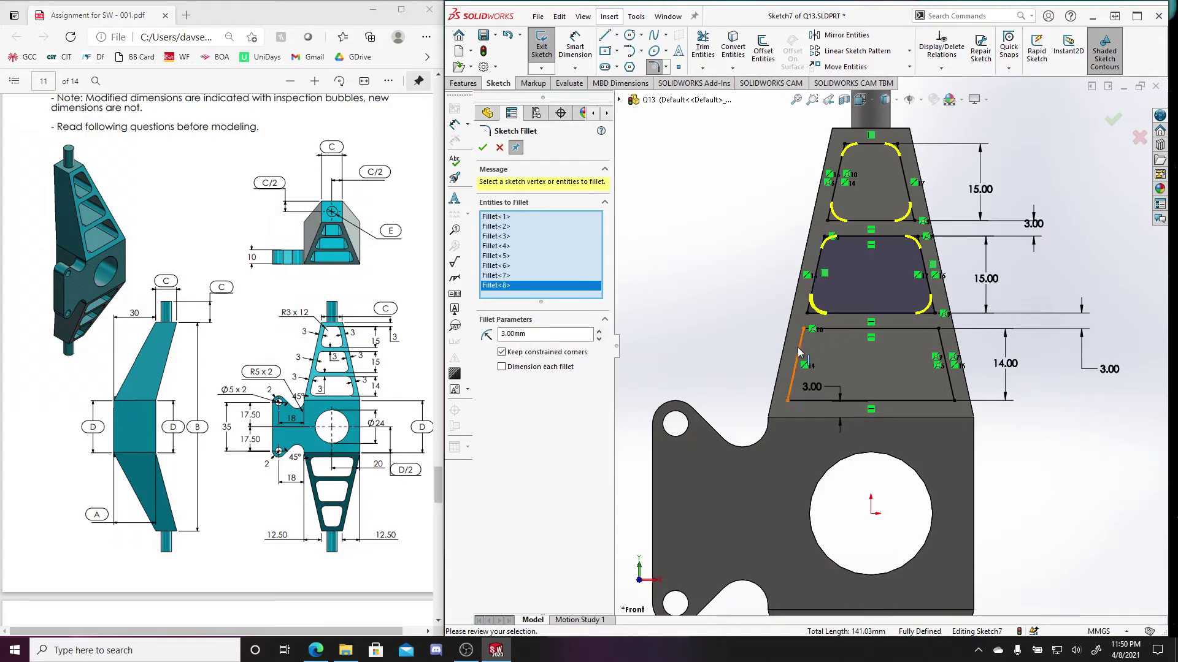
left_click(805, 331)
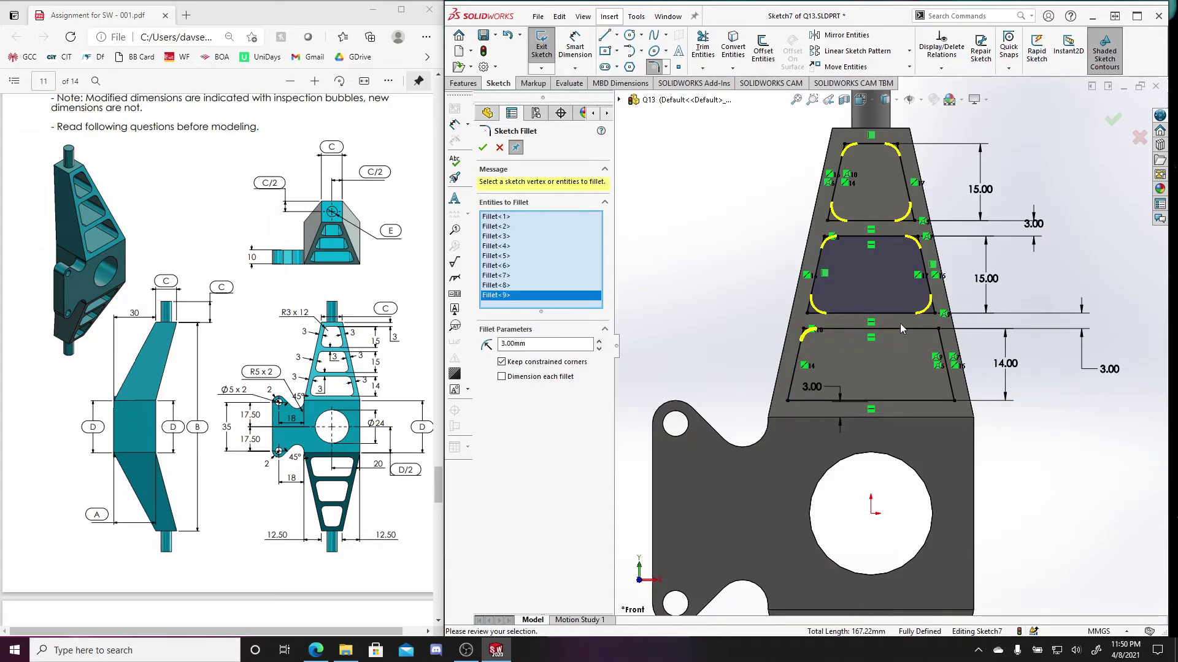
left_click(938, 330)
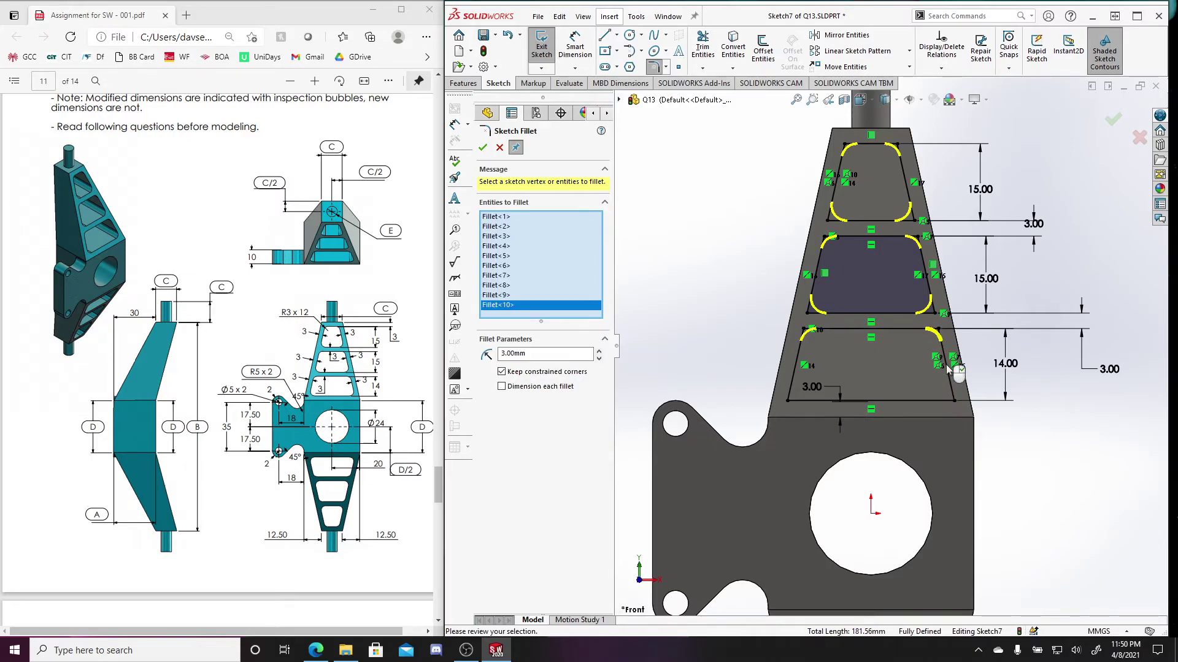
left_click(941, 401)
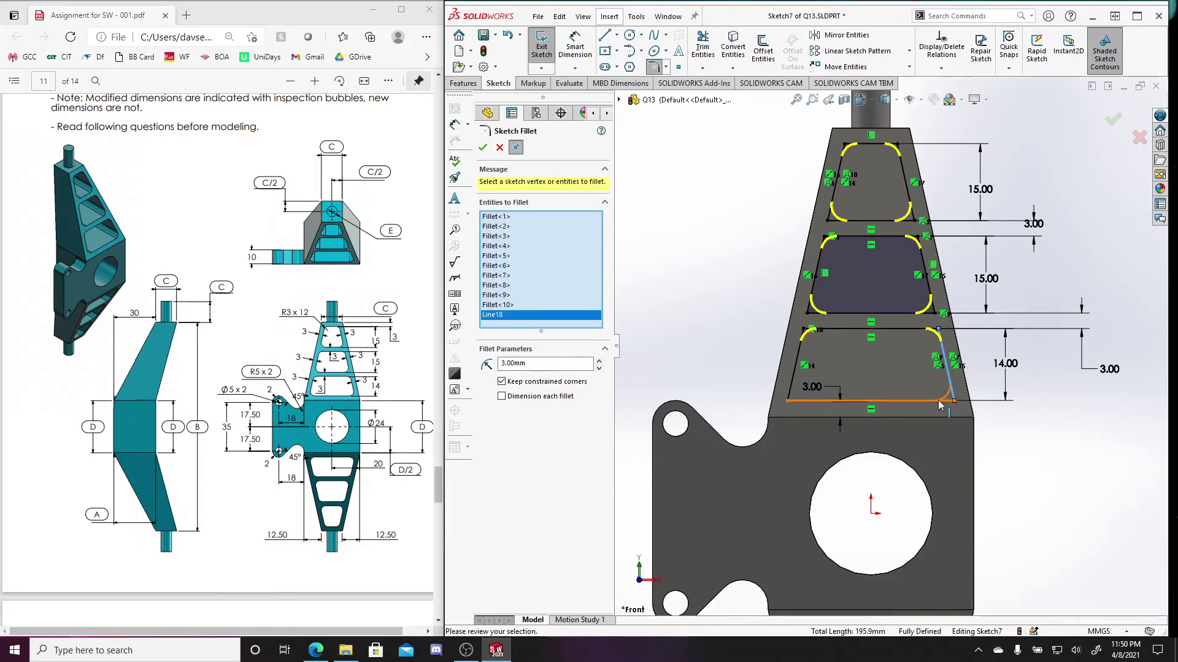
left_click(940, 400)
left_click(796, 374)
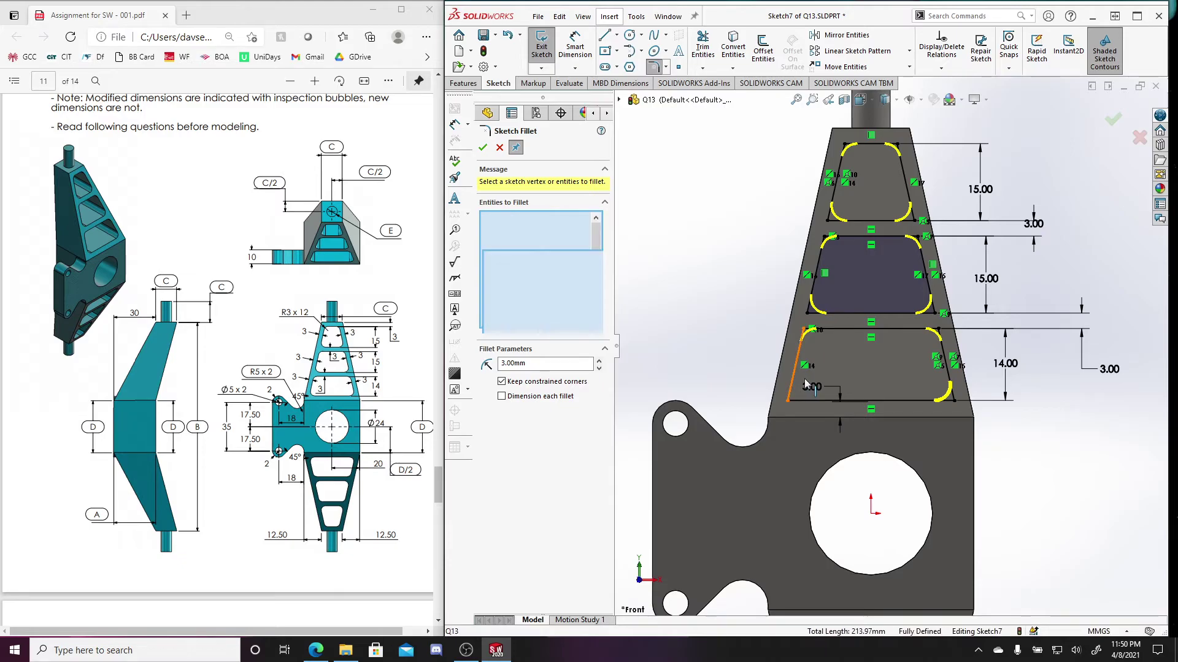
left_click(820, 402)
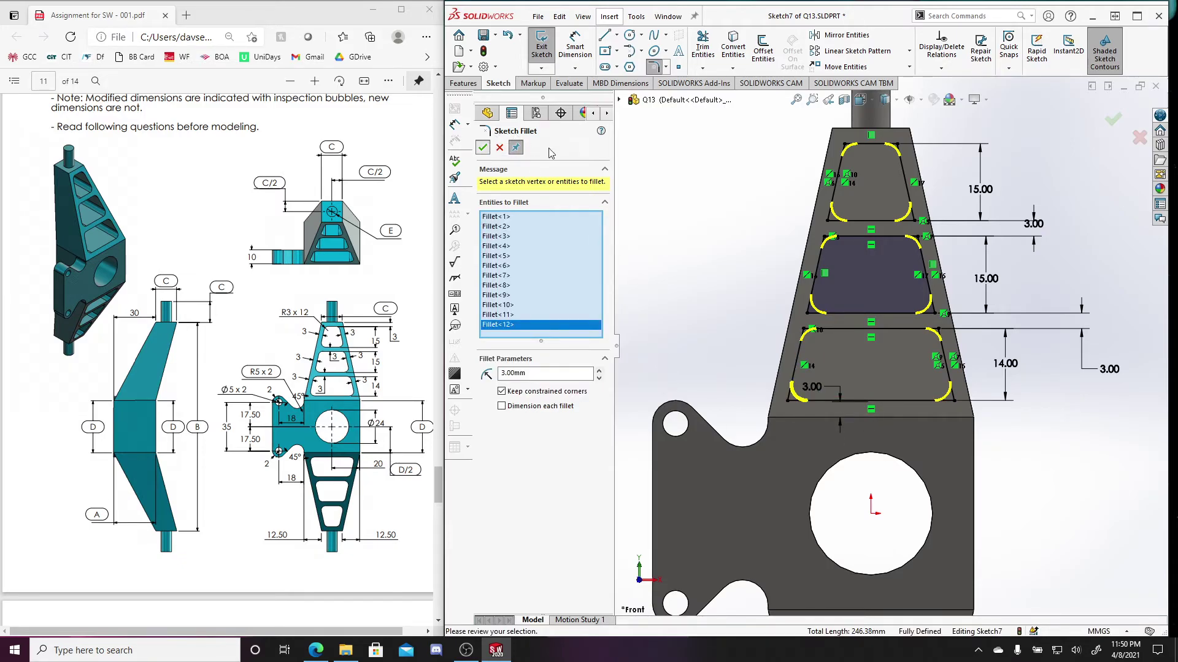
key("Return")
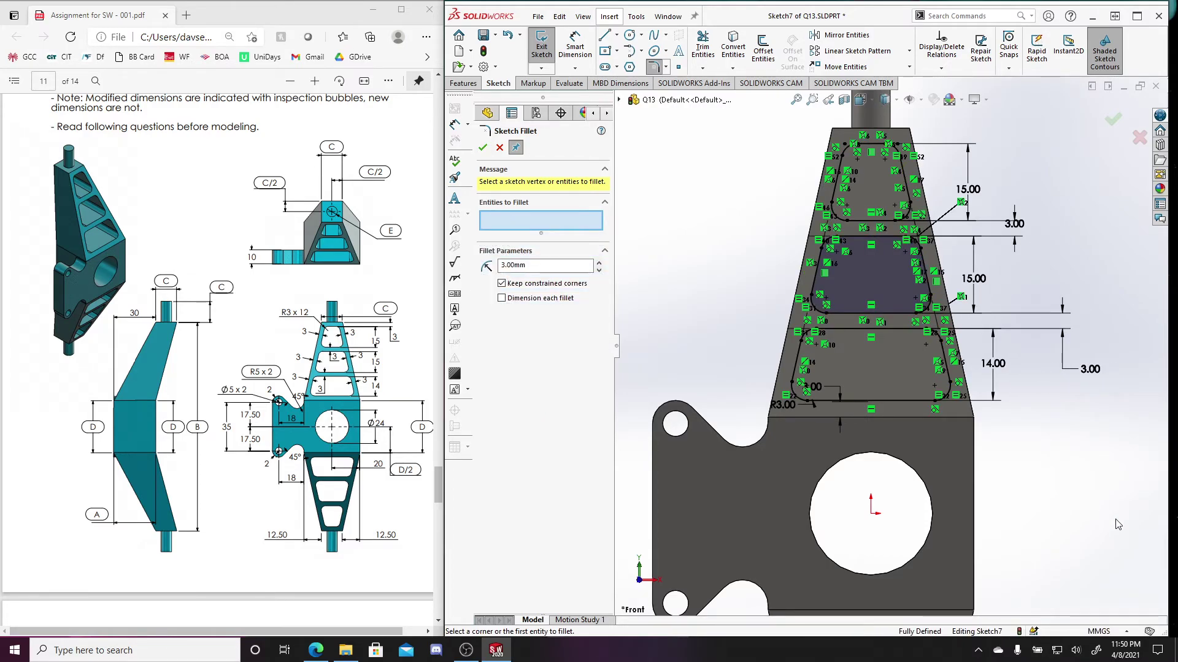
Draw a horizontal centerline through the centre bore in the front view
key("ctrl+7")
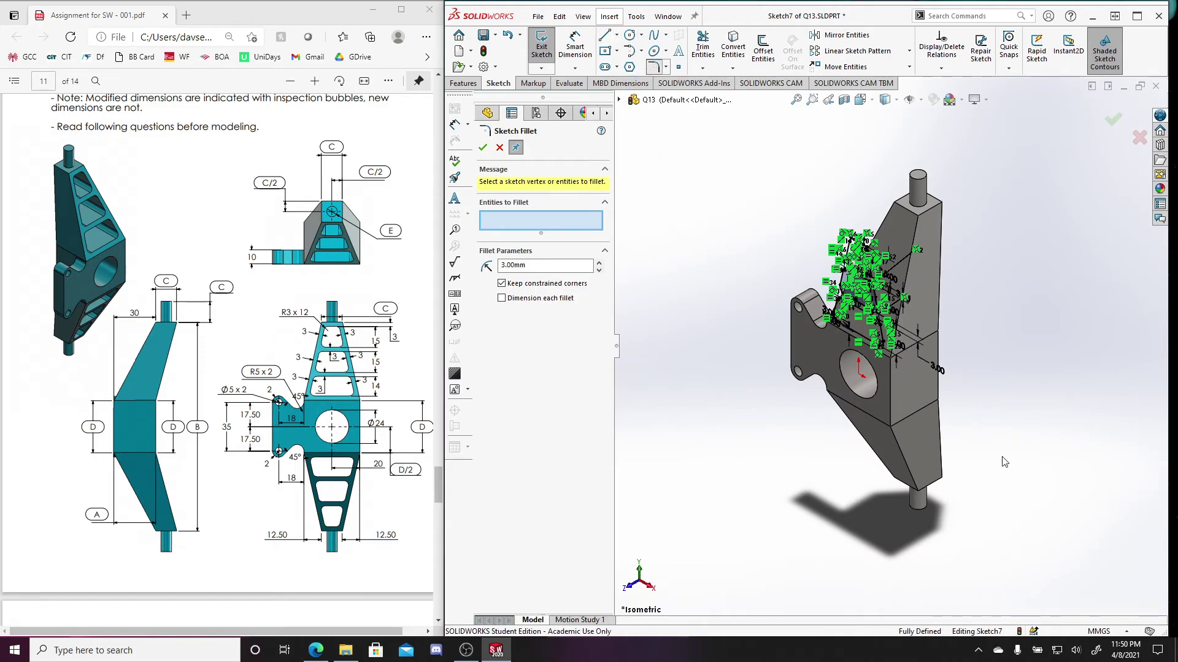
key("ctrl+1")
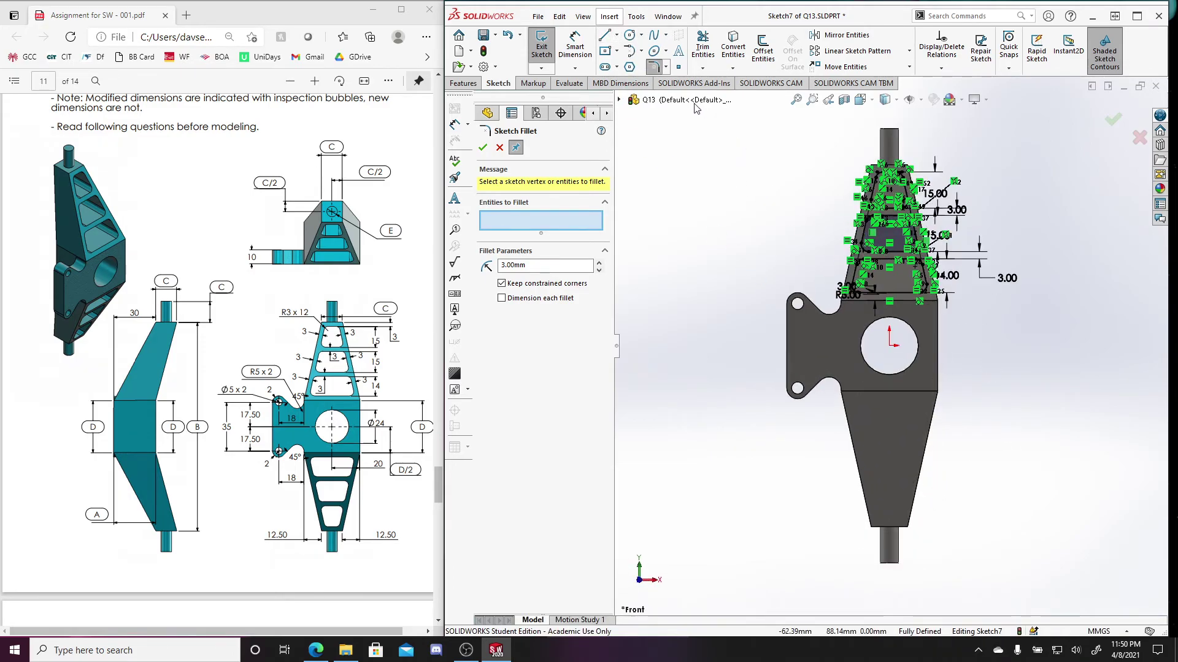
left_click(616, 35)
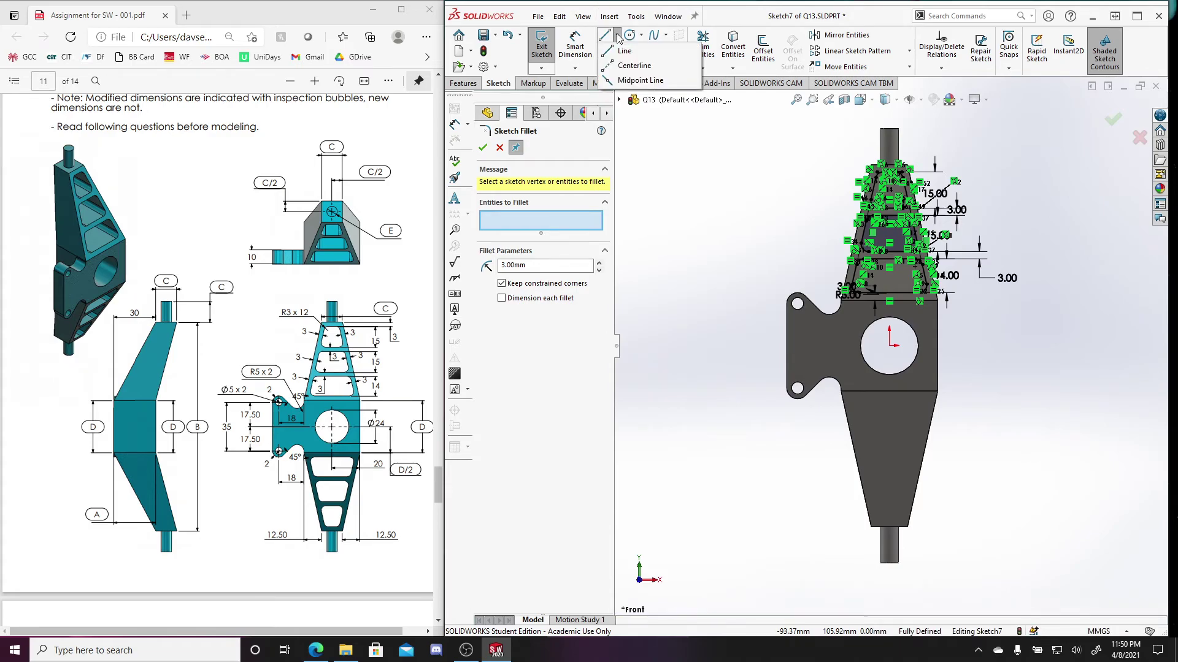
key("Escape")
key("Escape")
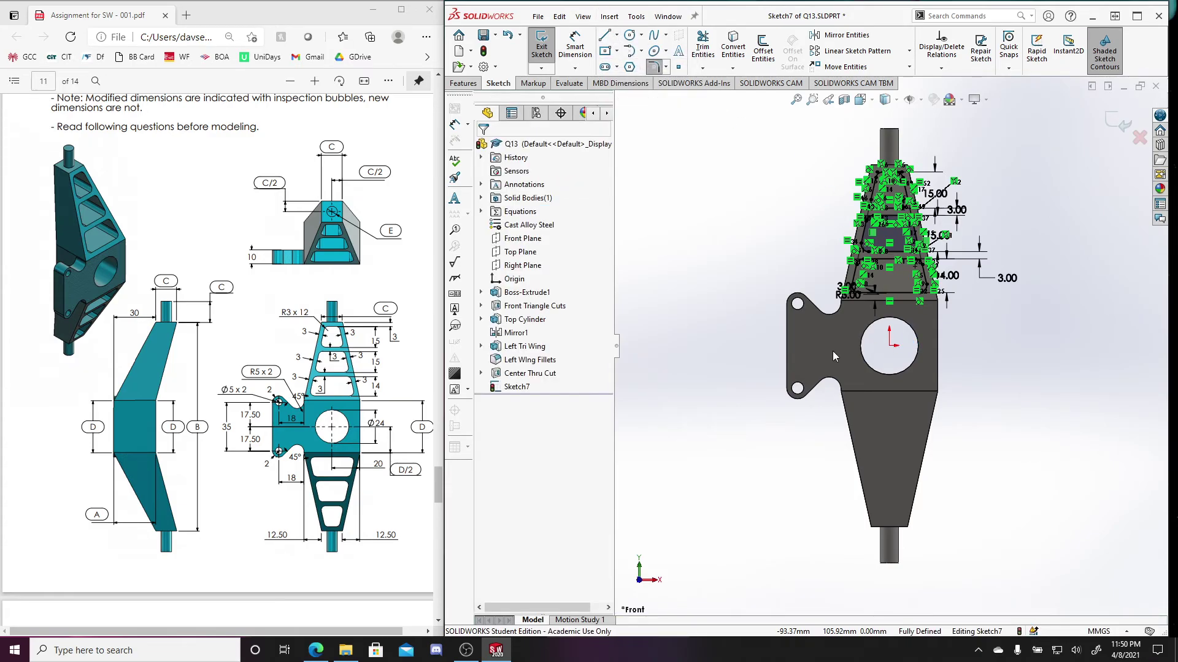
key("l")
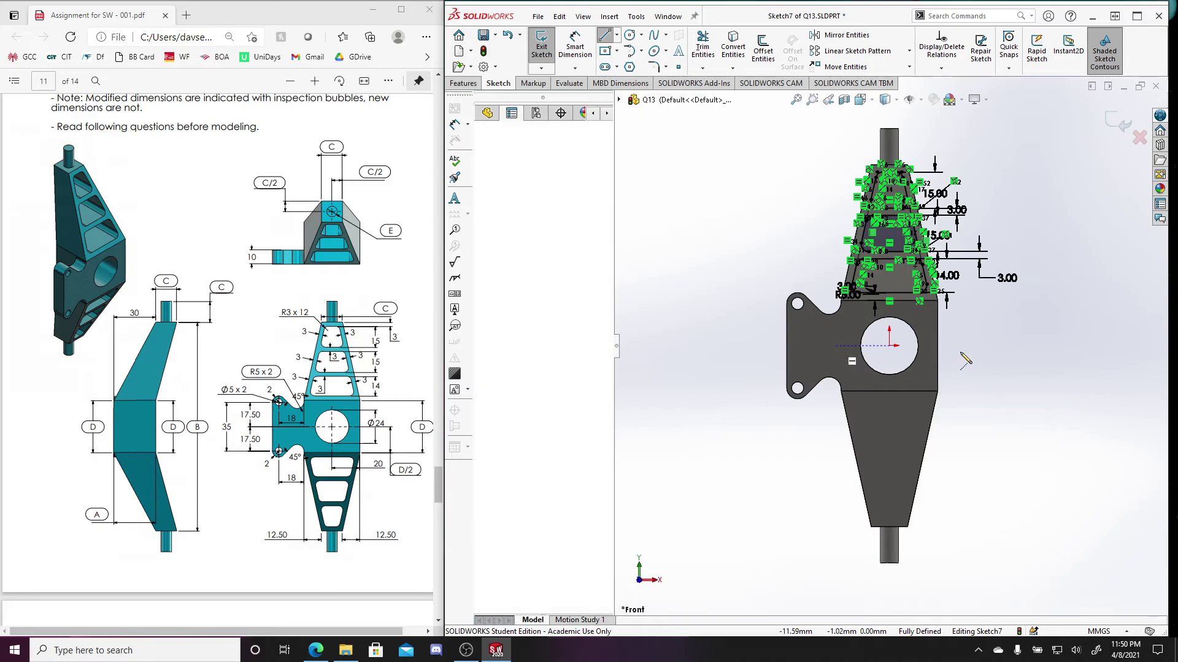
left_click(975, 355)
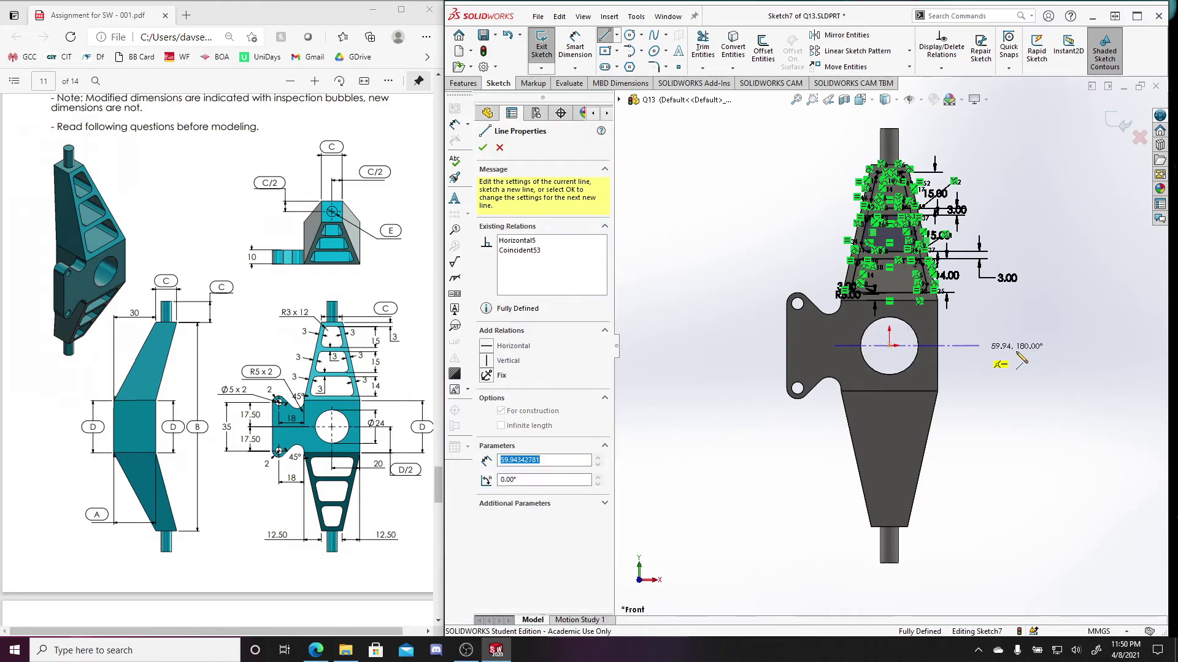
left_click(978, 345)
key("Escape")
key("Escape")
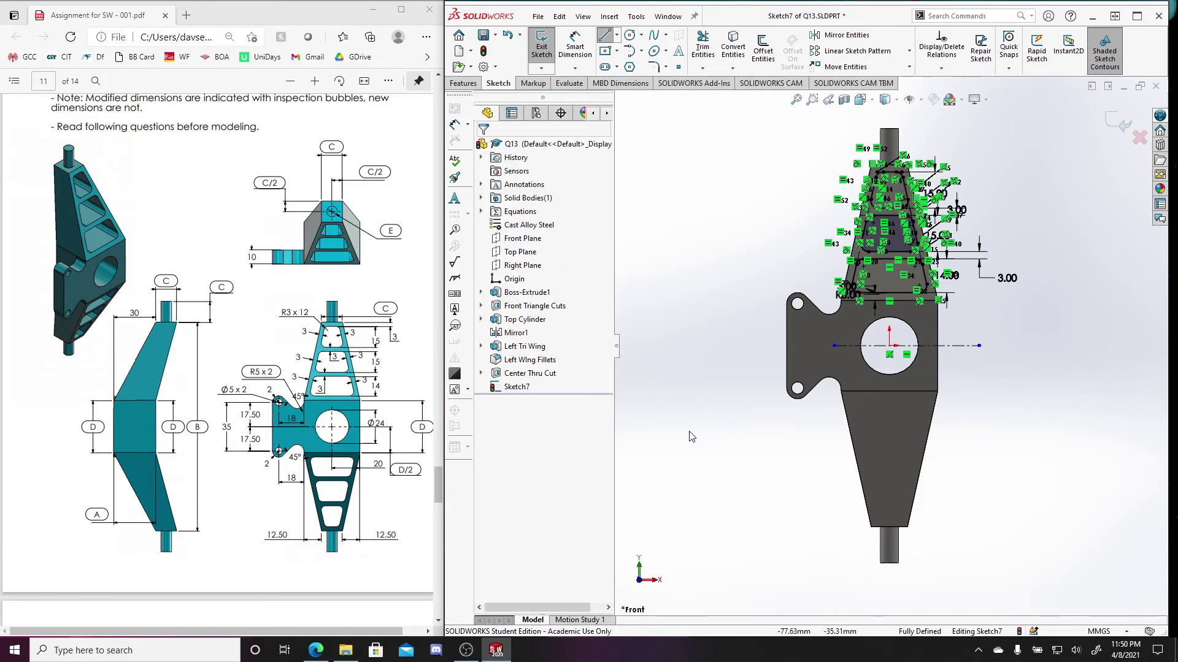
Mirror the three filleted pocket outlines about the centerline onto the lower section
mouse_move(685, 431)
left_mouse_down()
mouse_move(1033, 215)
mouse_move(1051, 139)
left_mouse_up()
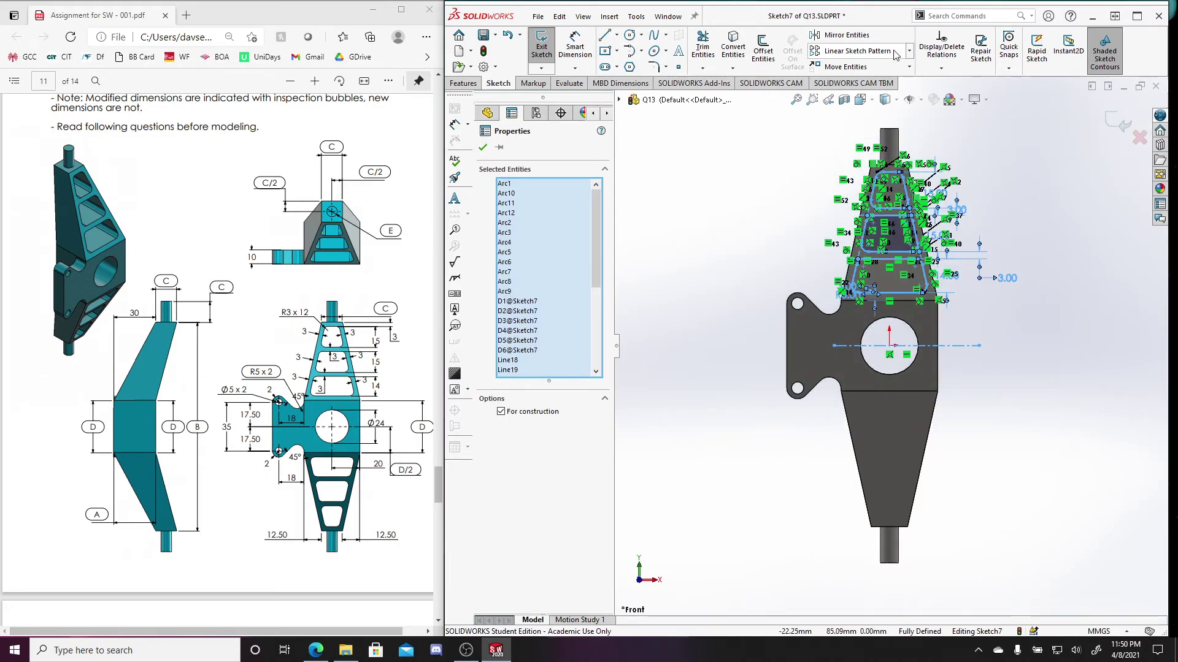
key("Escape")
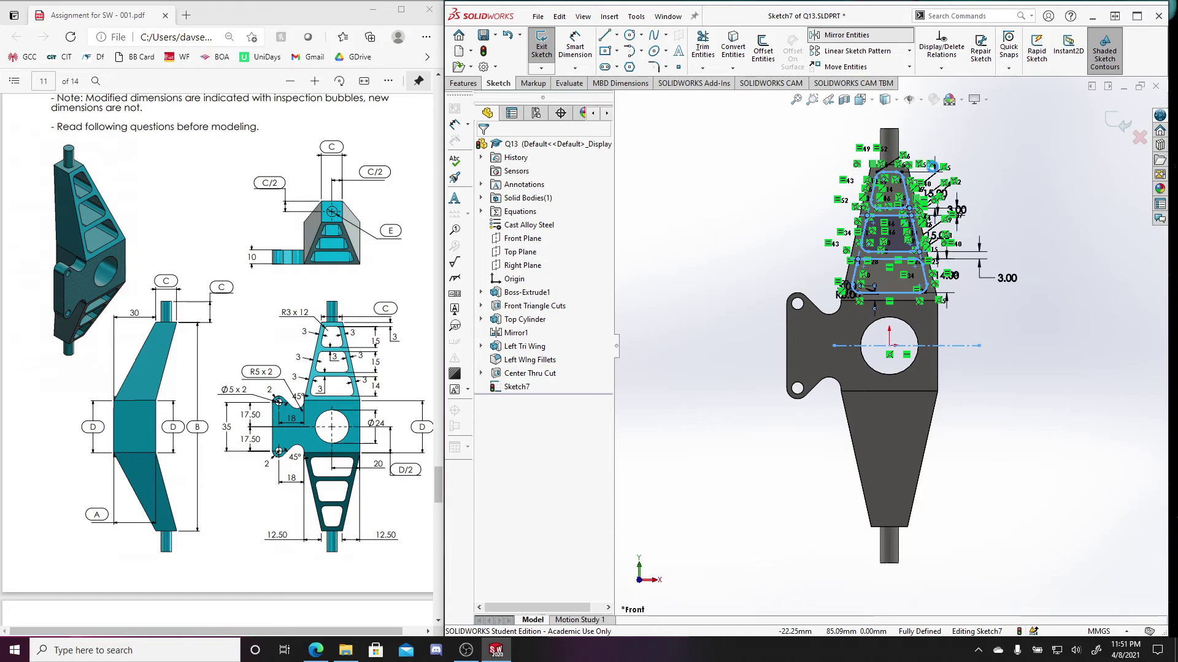
left_click(843, 35)
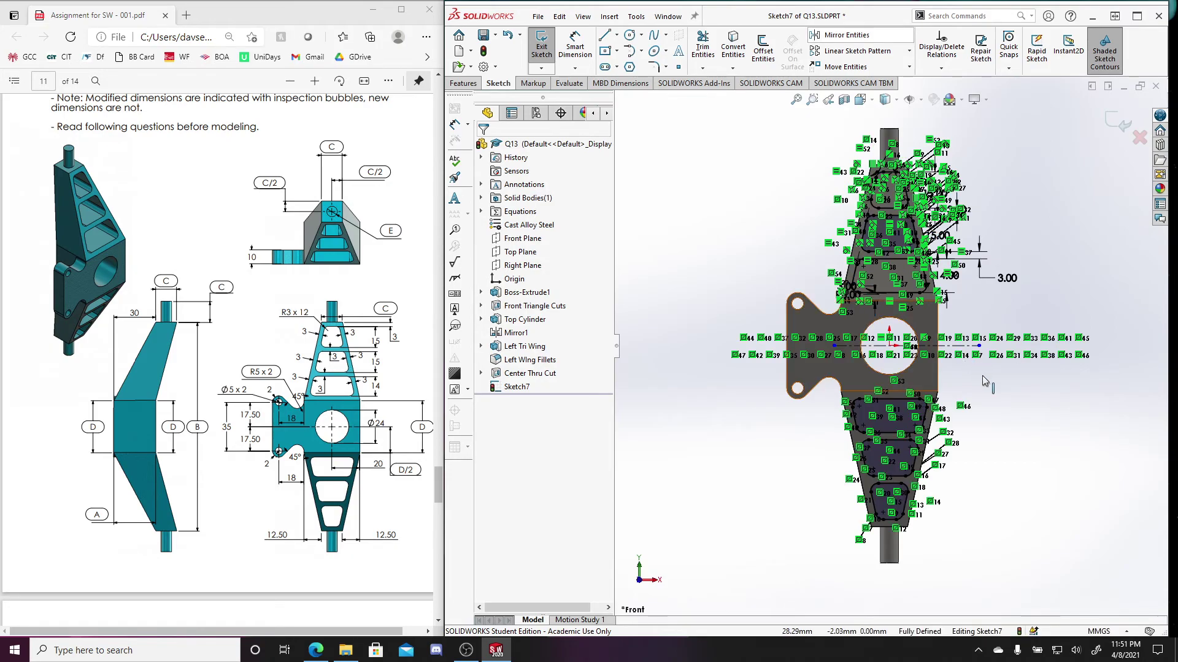
key("ctrl+7")
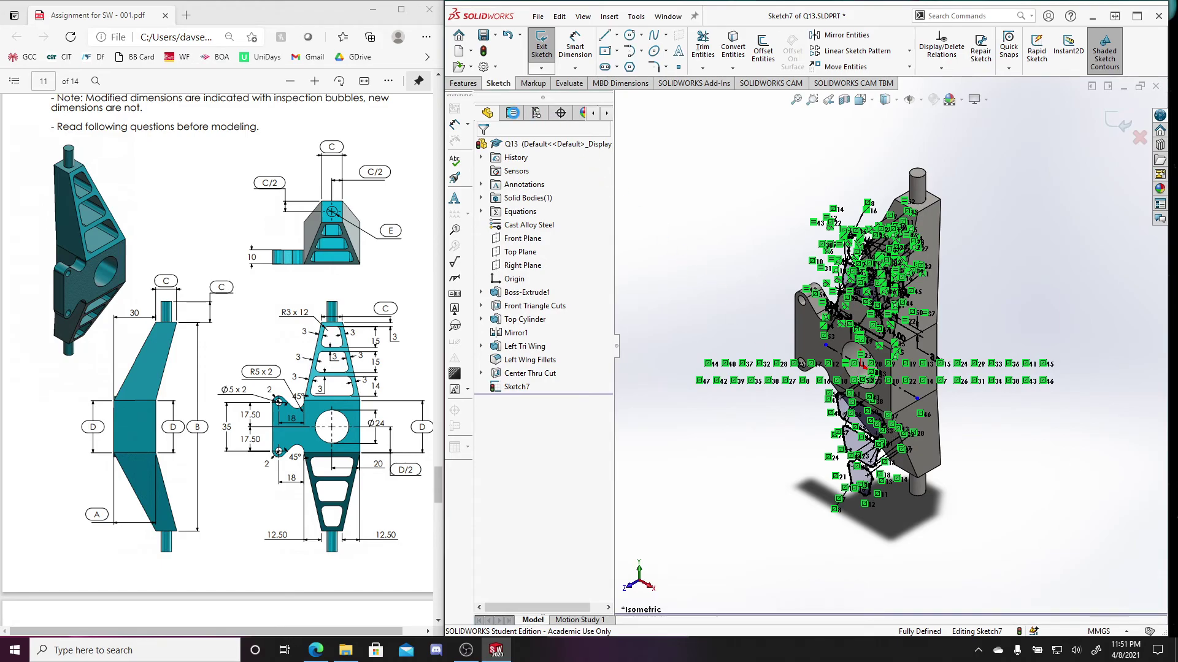
Extrude-cut Sketch7 Through All as Cut-Extrude3, opening the six filleted pockets
left_click(464, 84)
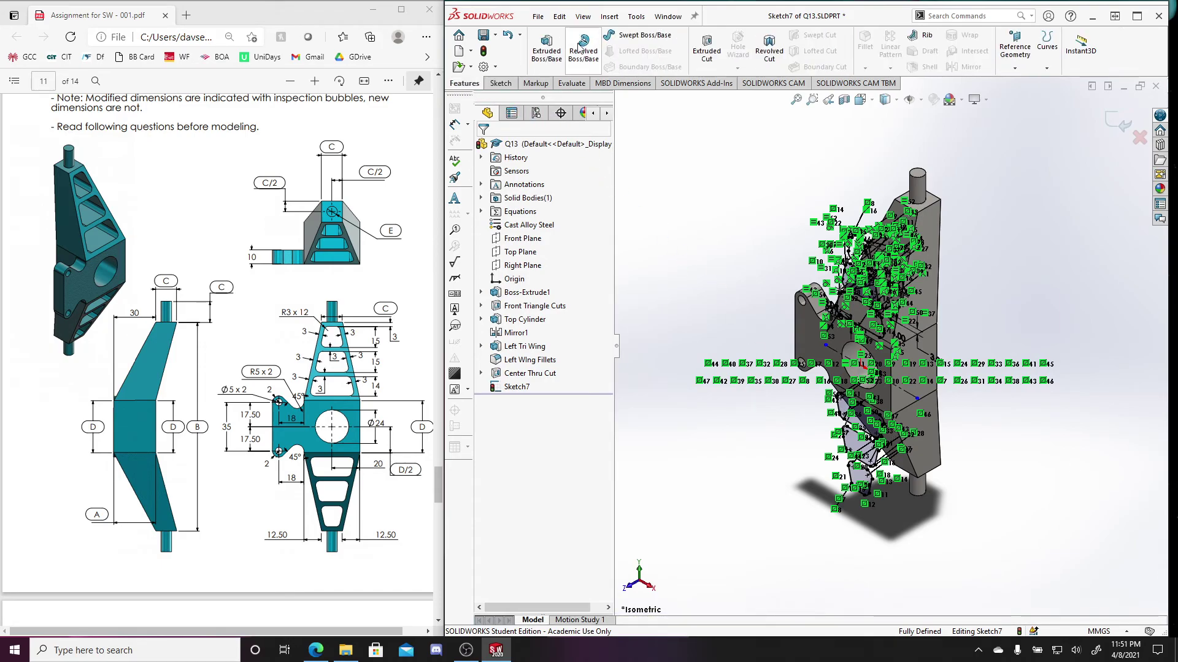
left_click(706, 43)
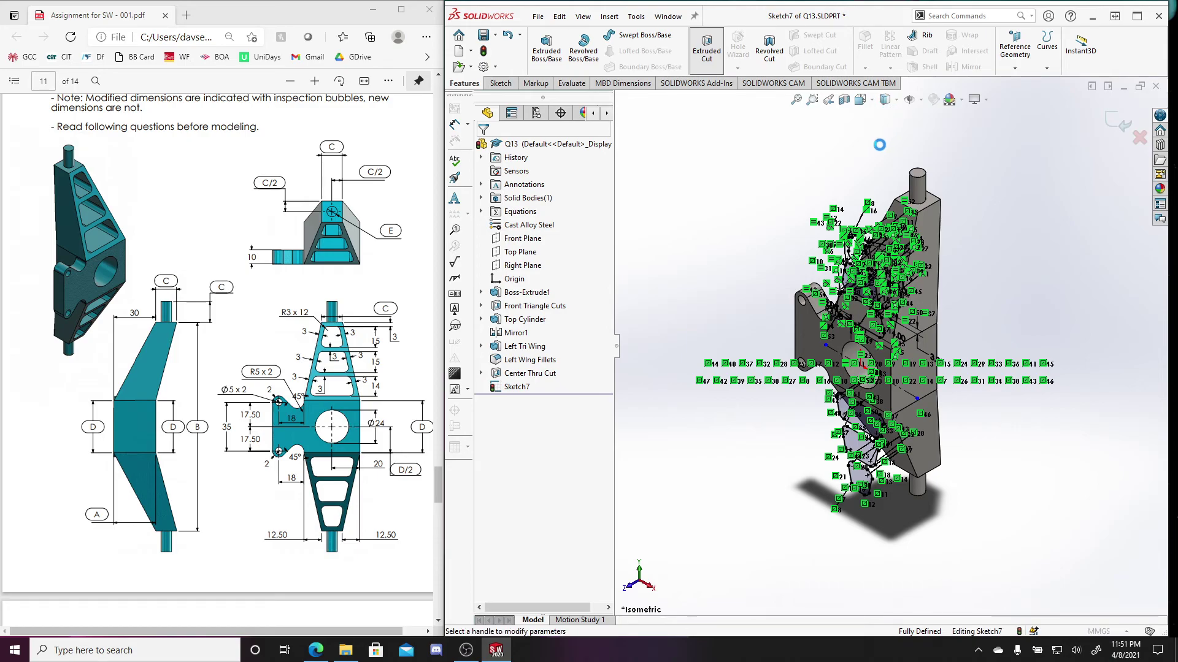
left_click(531, 221)
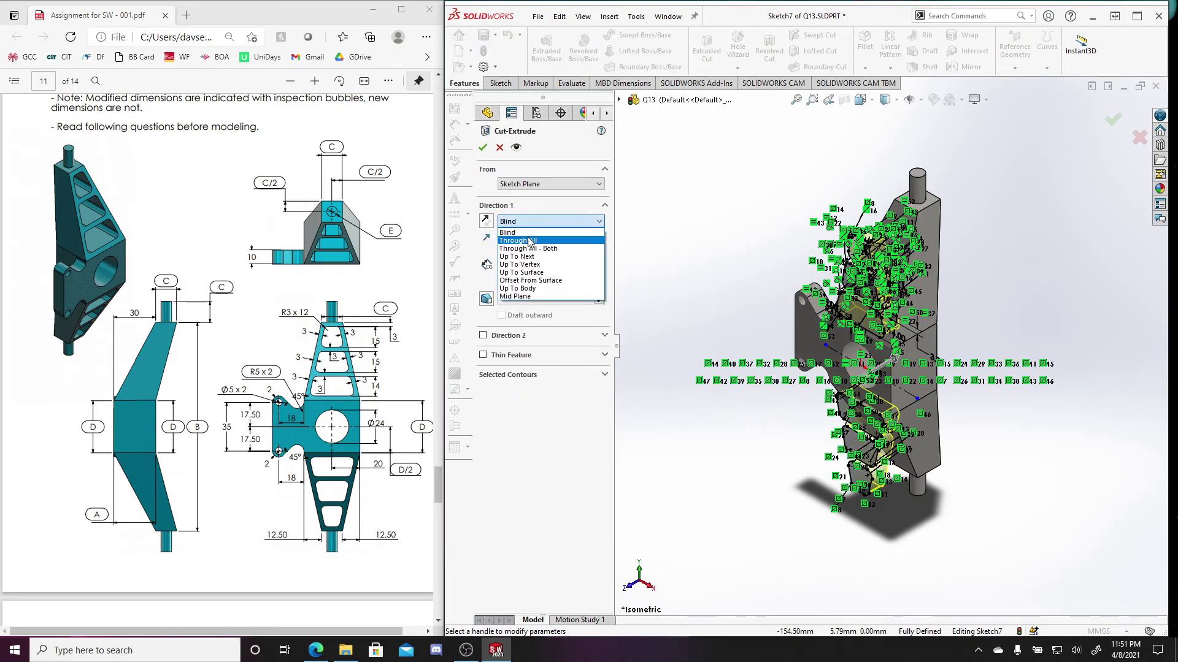
left_click(529, 240)
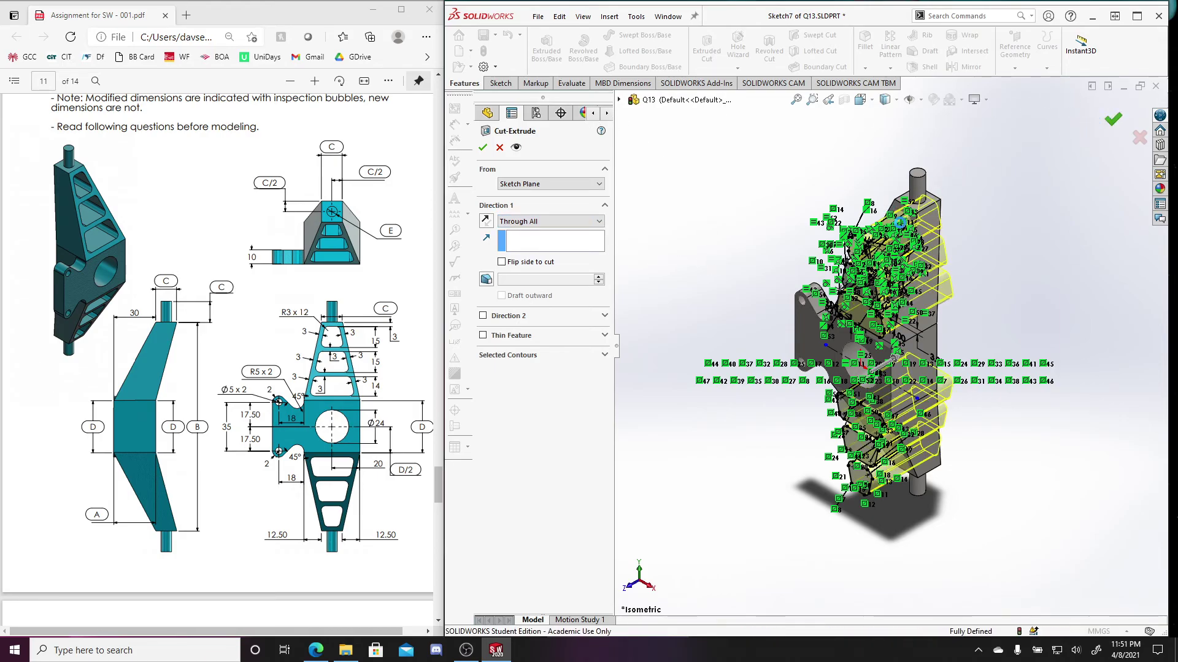
key("Return")
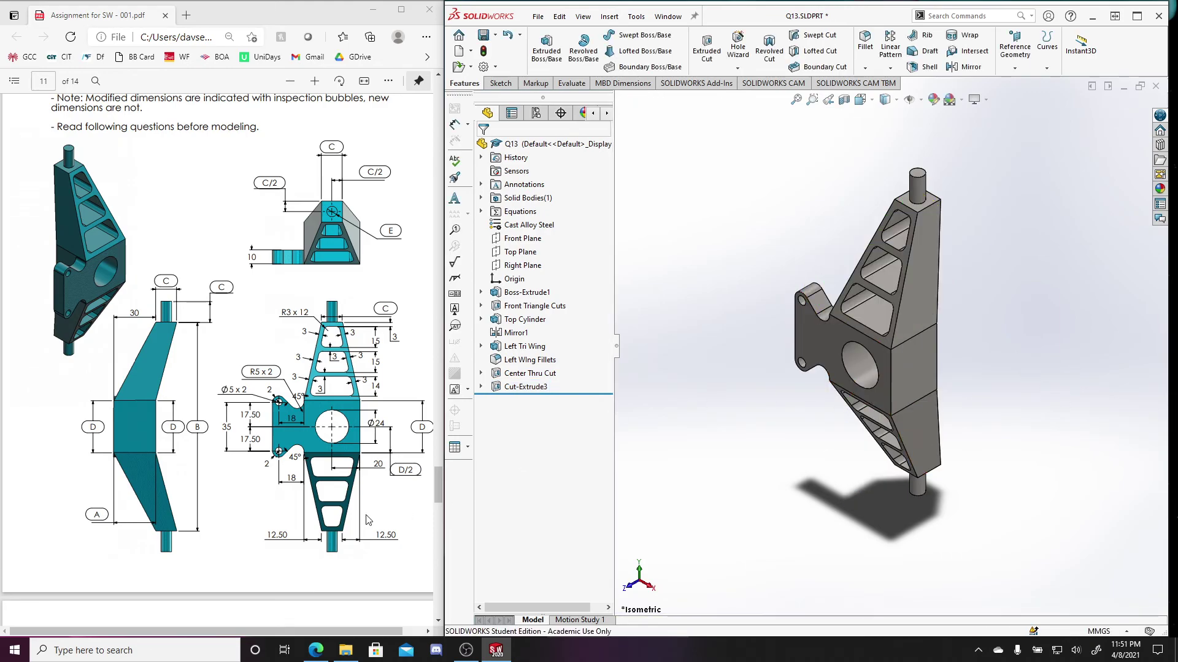
scroll(340, 443, "down", 3)
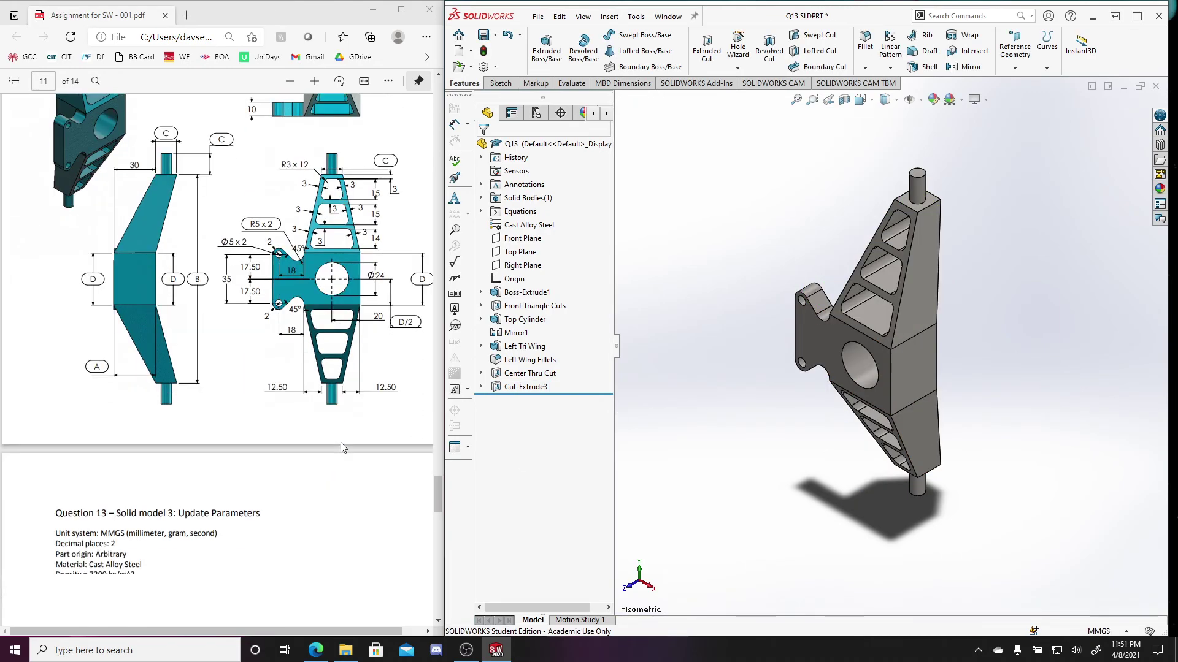
scroll(340, 446, "up", 3)
scroll(317, 452, "up", 2)
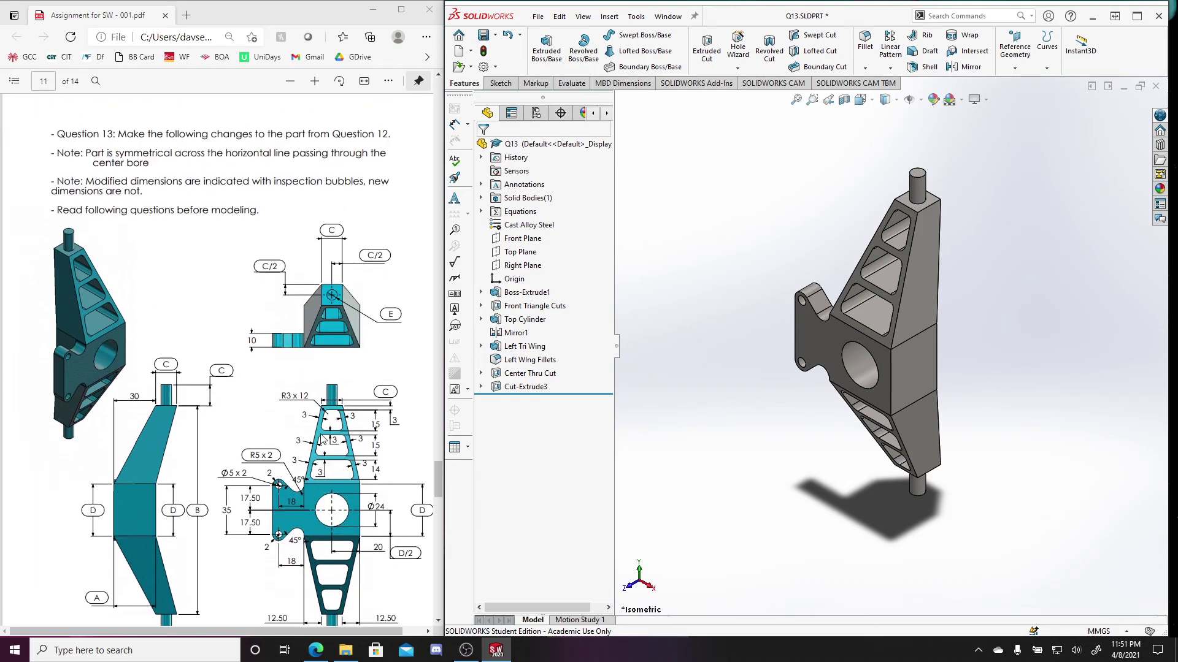
scroll(317, 453, "down", 2)
left_click(585, 83)
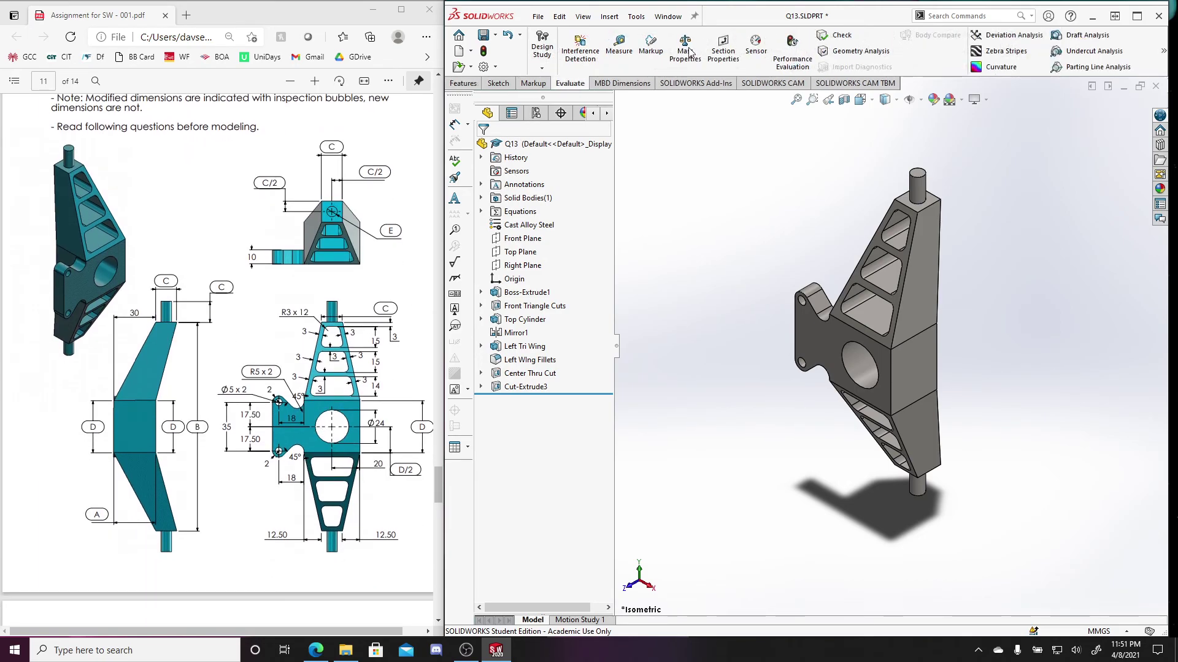
left_click(685, 49)
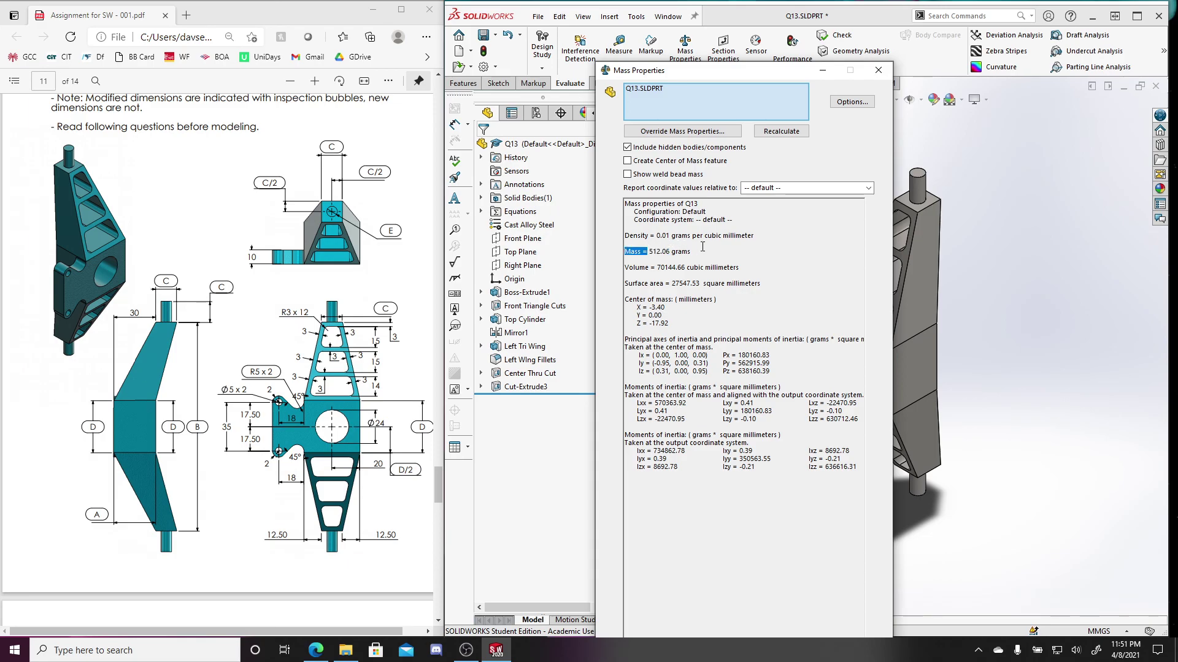
left_click(877, 70)
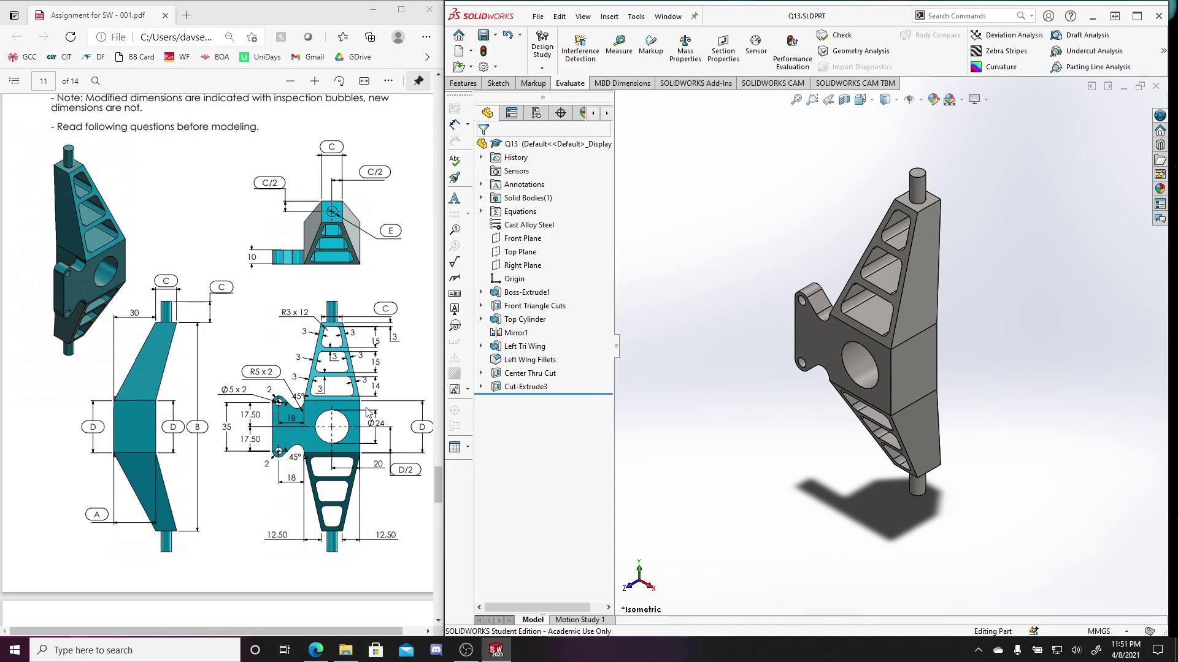
scroll(367, 412, "down", 2)
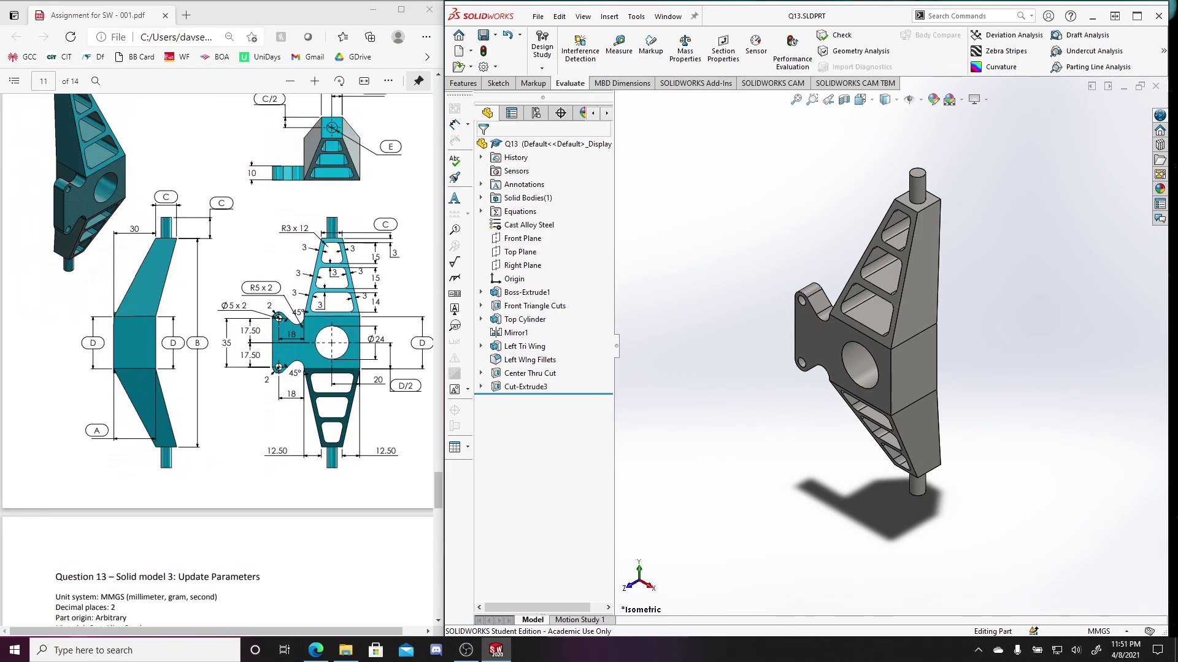